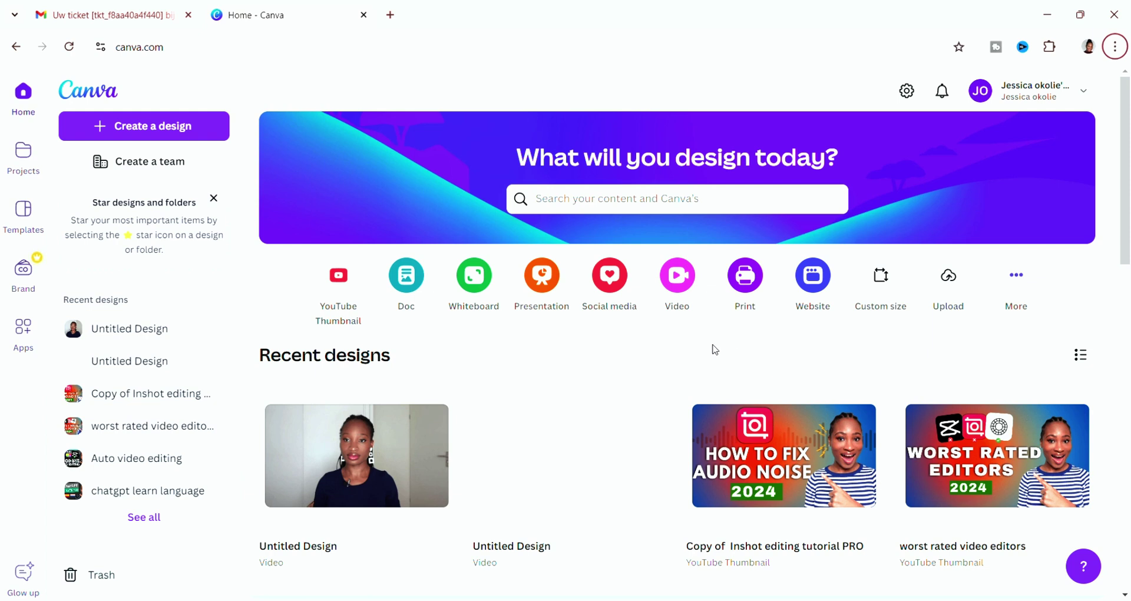
# Create a blank Video (1080p) design from the video formats
pyautogui.click(682, 279)
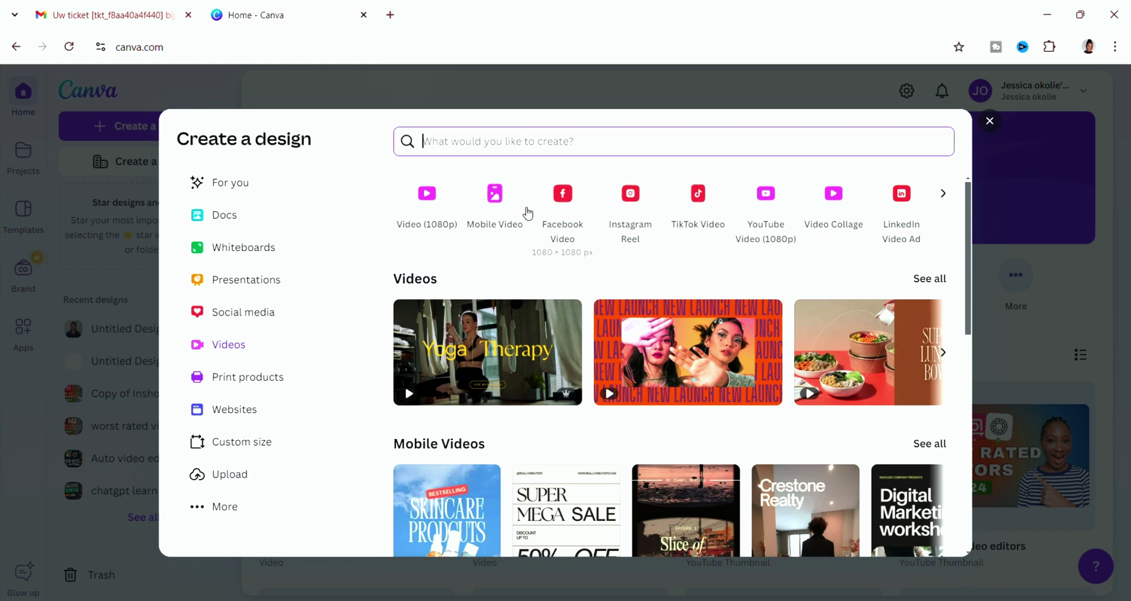
pyautogui.click(946, 197)
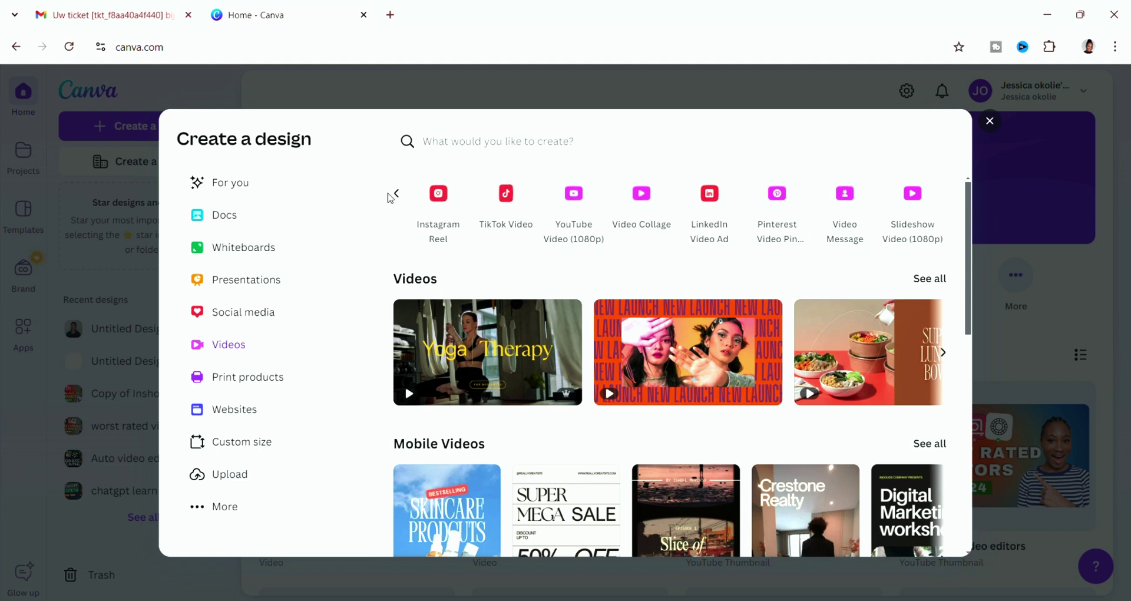
pyautogui.click(391, 194)
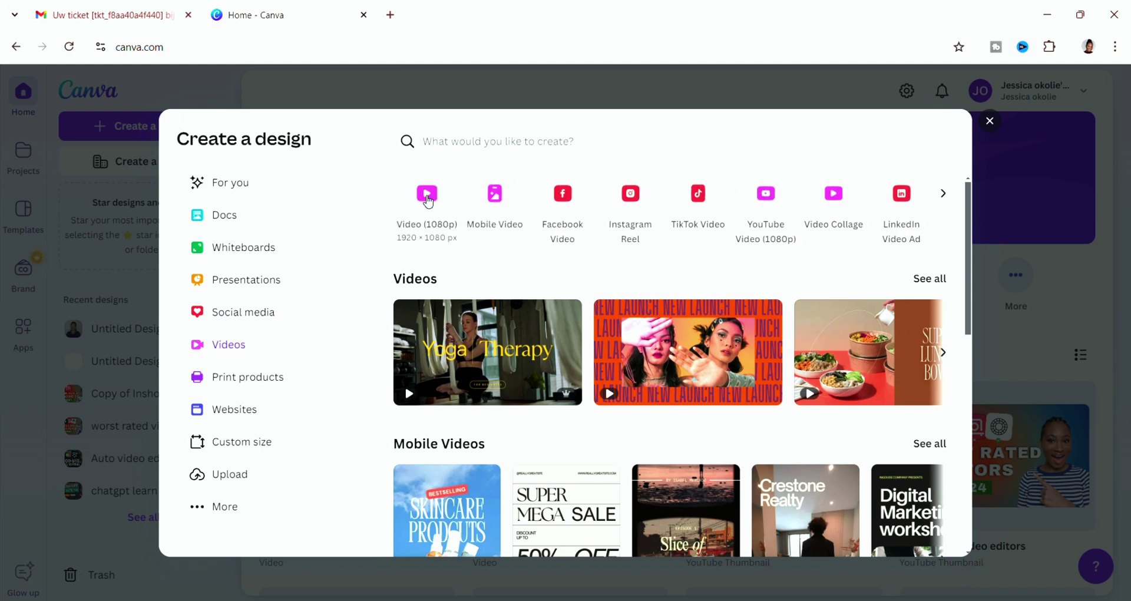
pyautogui.click(428, 200)
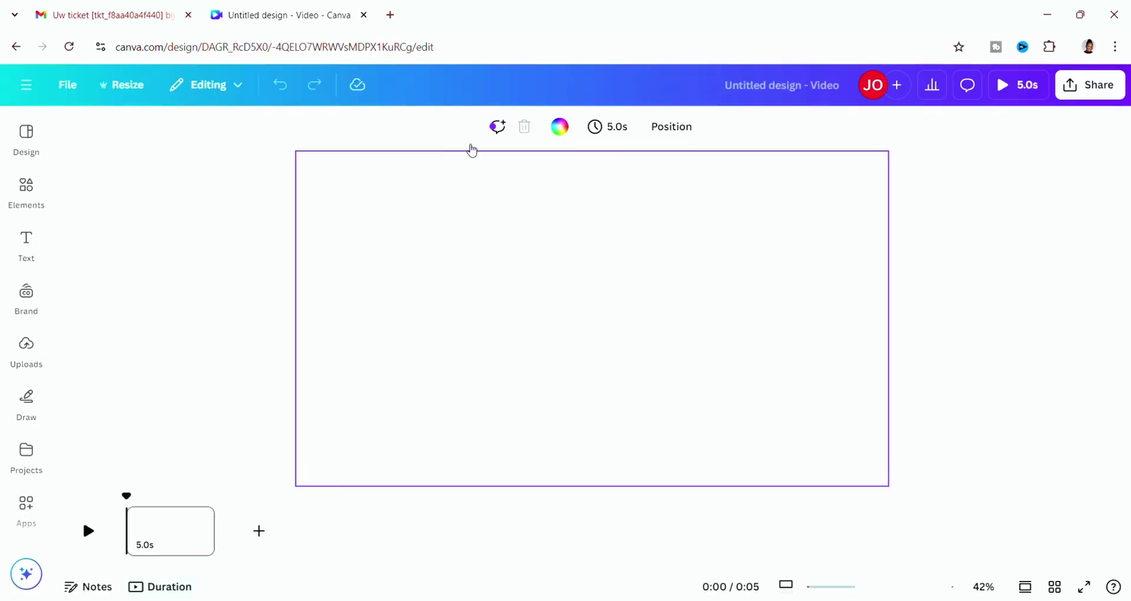
pyautogui.click(26, 187)
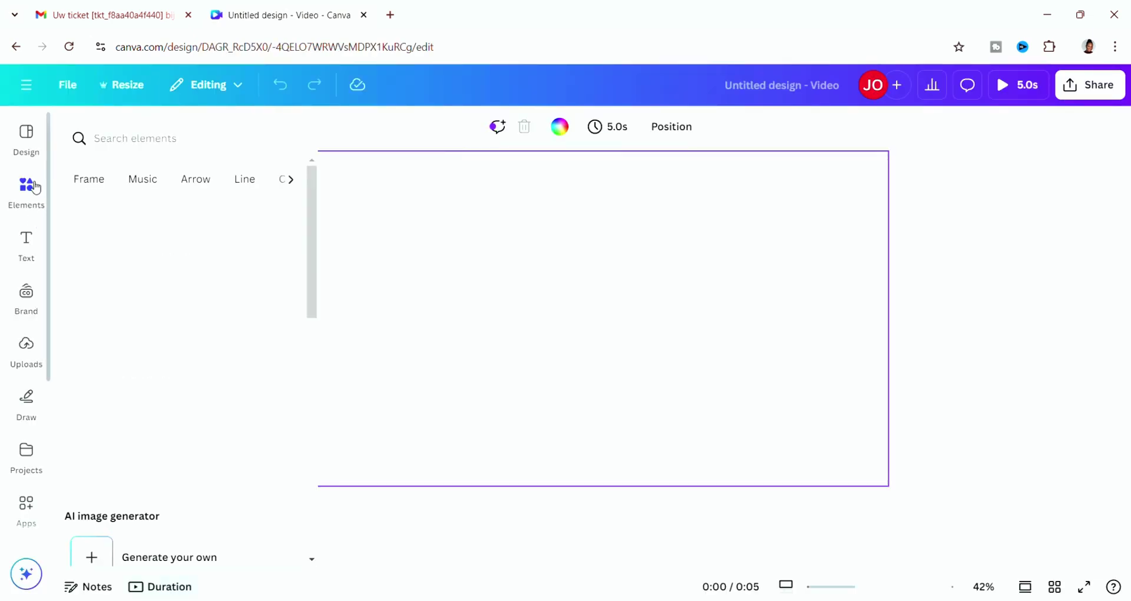
pyautogui.click(30, 142)
pyautogui.scroll(-8, 263, 351)
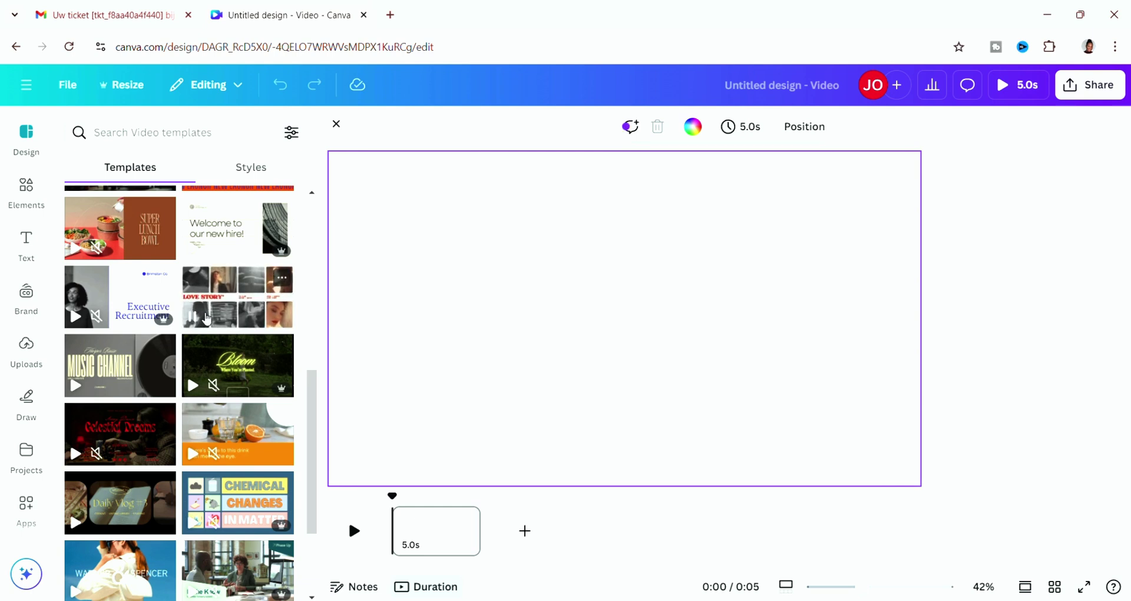
pyautogui.scroll(-6, 167, 377)
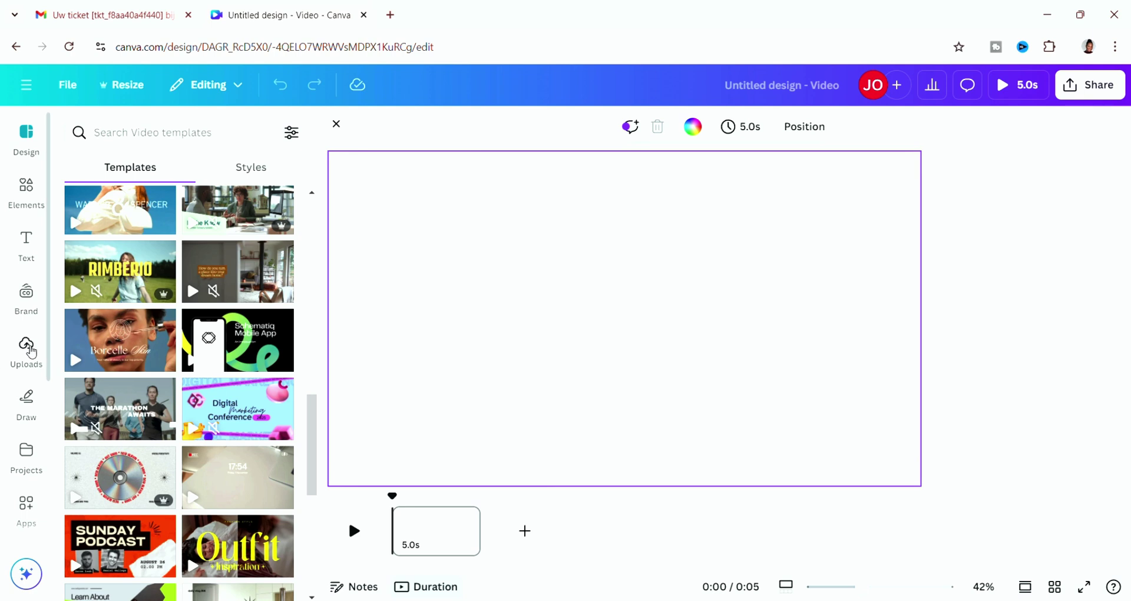
# Add the uploaded 6.0 s park clip of the two women beside the 2:38 video to the empty page
pyautogui.click(30, 352)
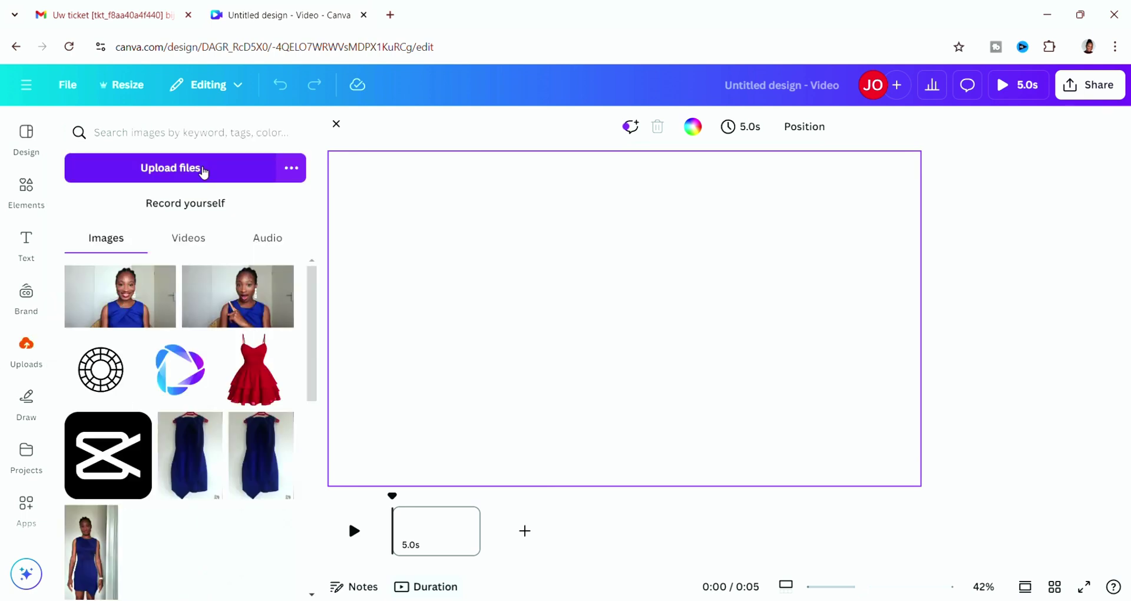
pyautogui.click(188, 238)
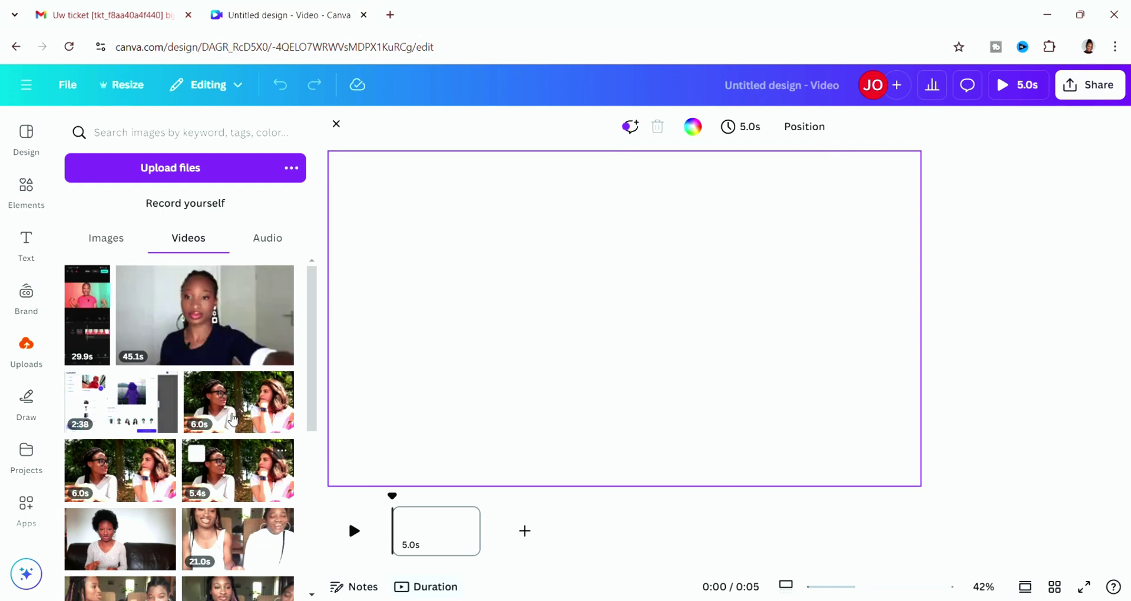
pyautogui.scroll(-3, 228, 404)
pyautogui.scroll(4, 227, 404)
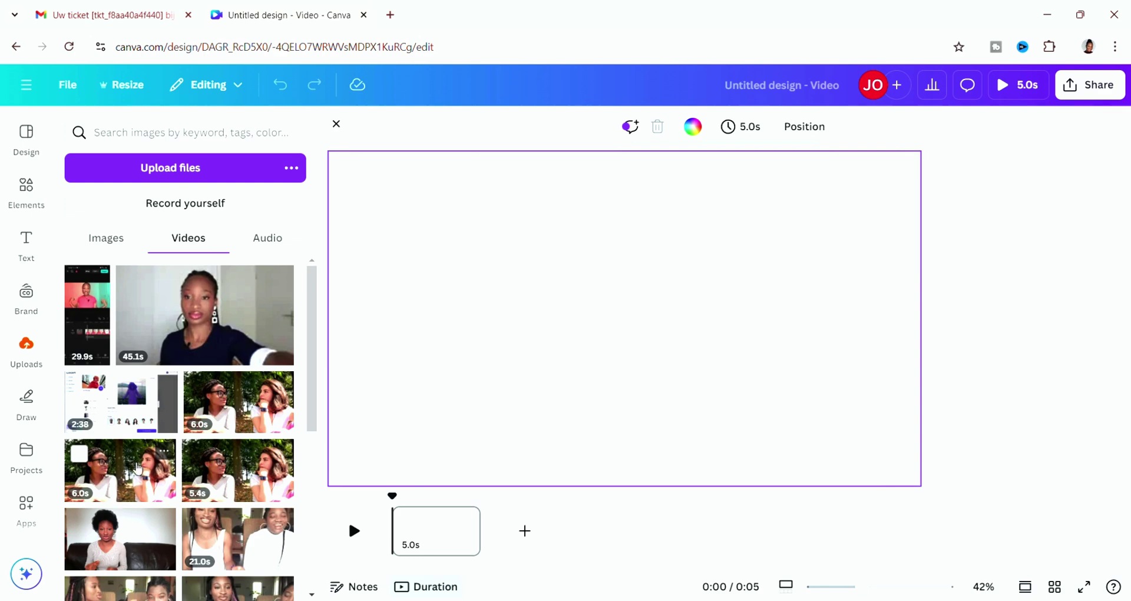
pyautogui.scroll(-2, 227, 418)
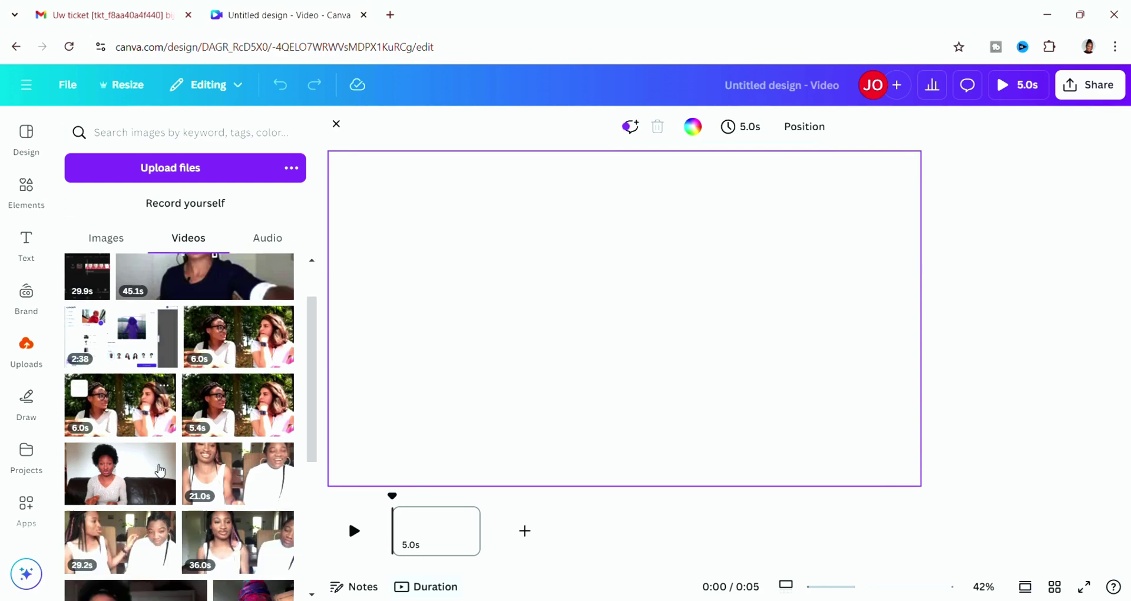
pyautogui.scroll(2, 224, 404)
pyautogui.click(224, 404)
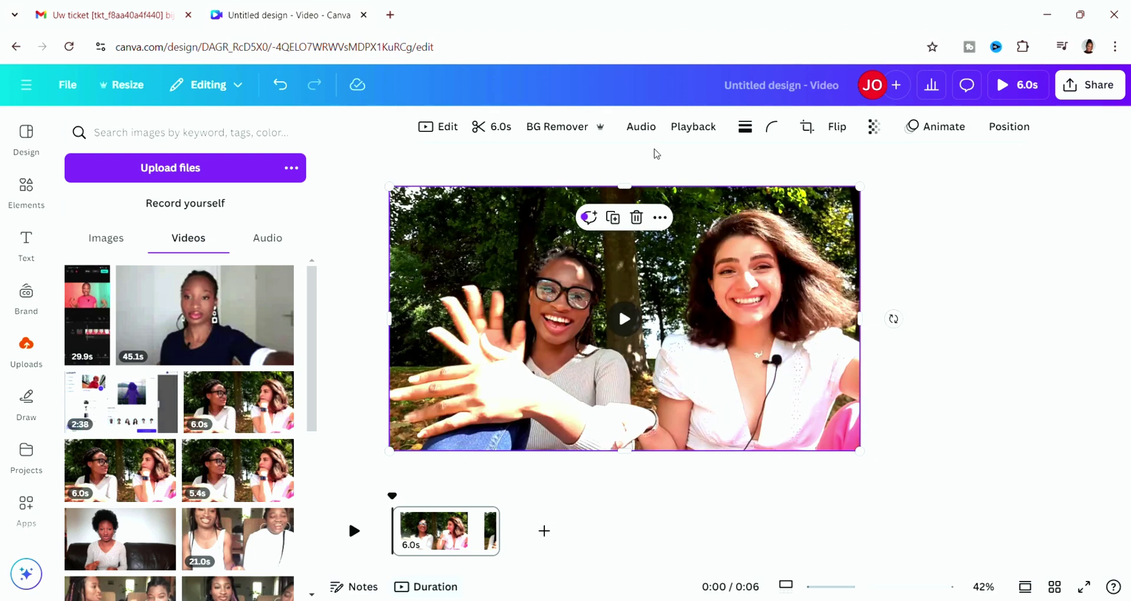
# Set the clip's volume to 0 and enlarge the clip to fill the whole page
pyautogui.click(646, 137)
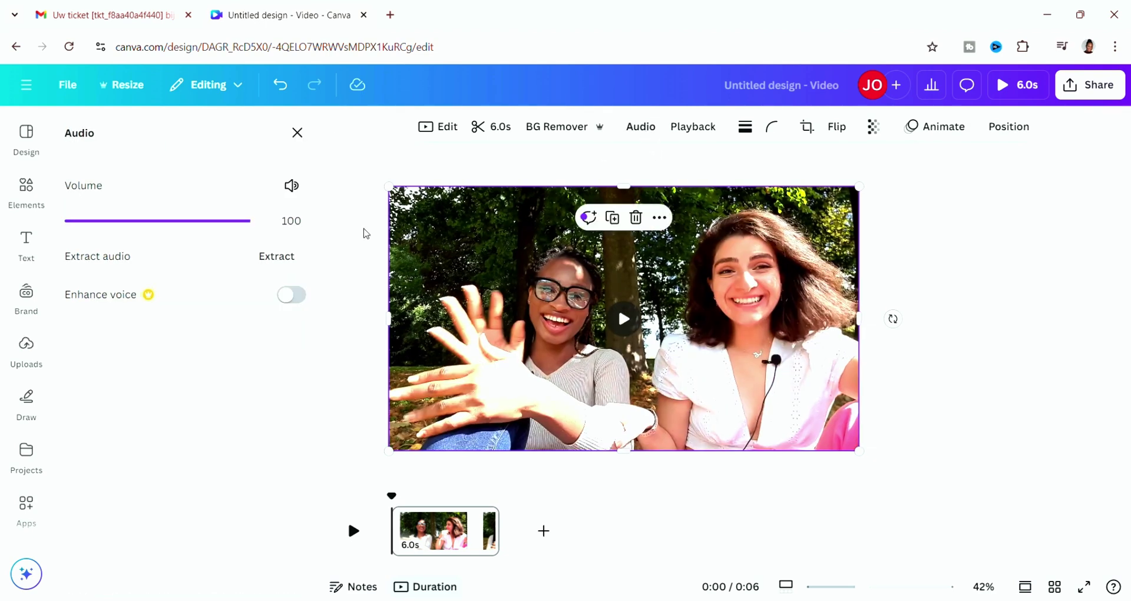
pyautogui.click(67, 223)
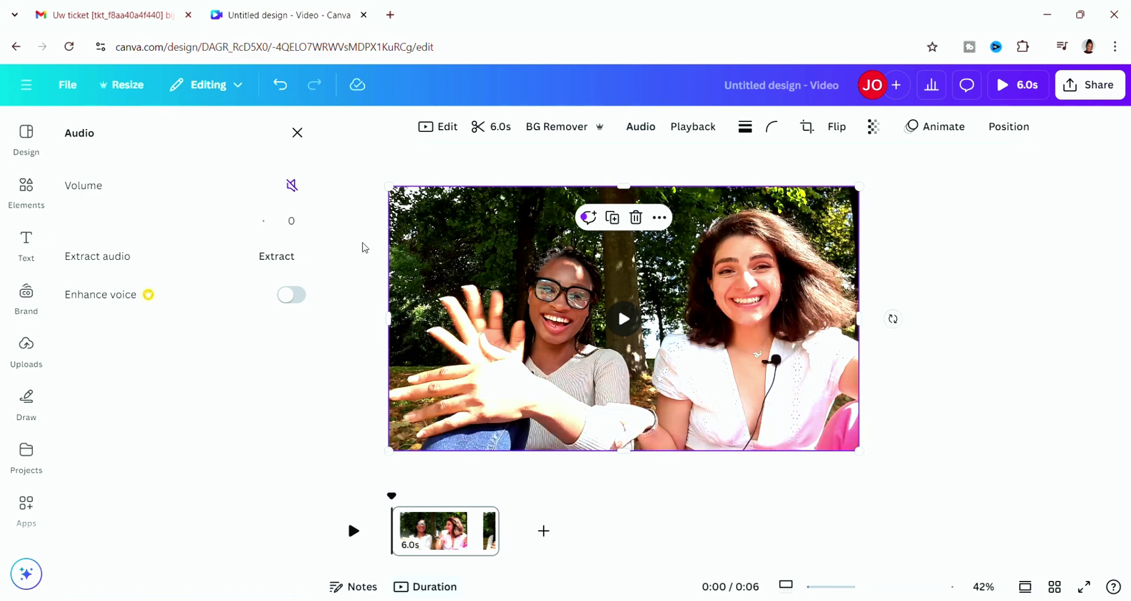
pyautogui.press('Escape')
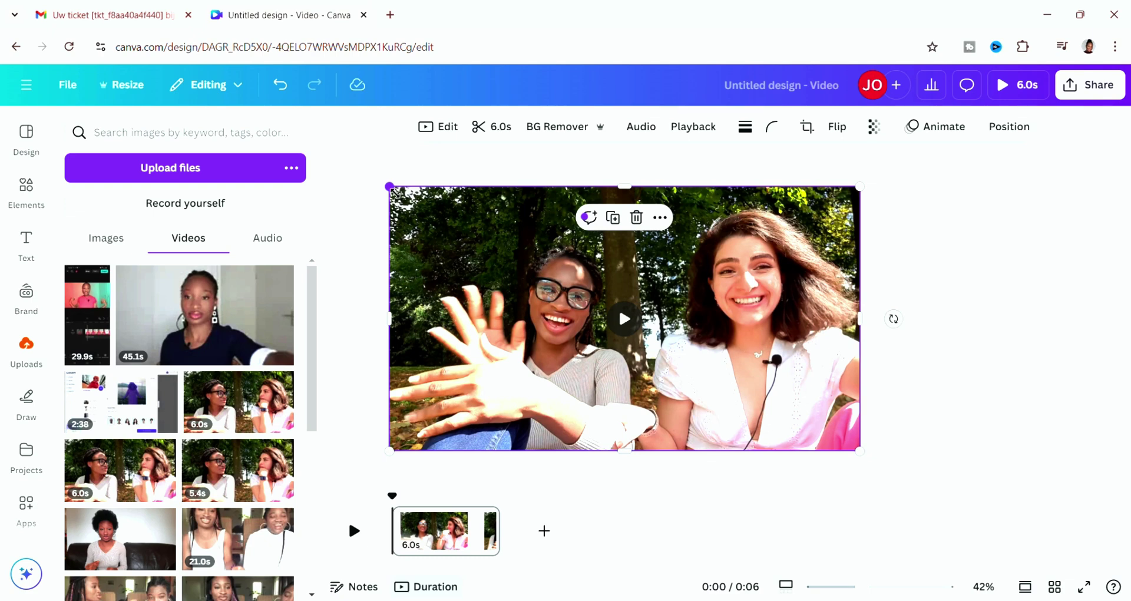
pyautogui.moveTo(390, 188); pyautogui.dragTo(330, 153)
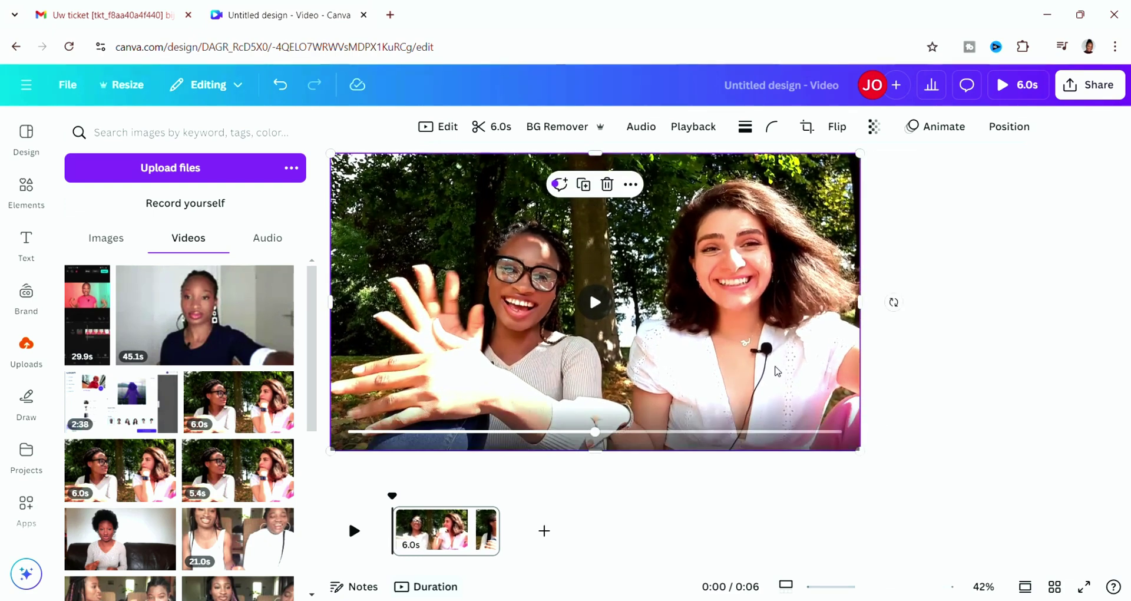
pyautogui.moveTo(859, 452); pyautogui.dragTo(931, 502)
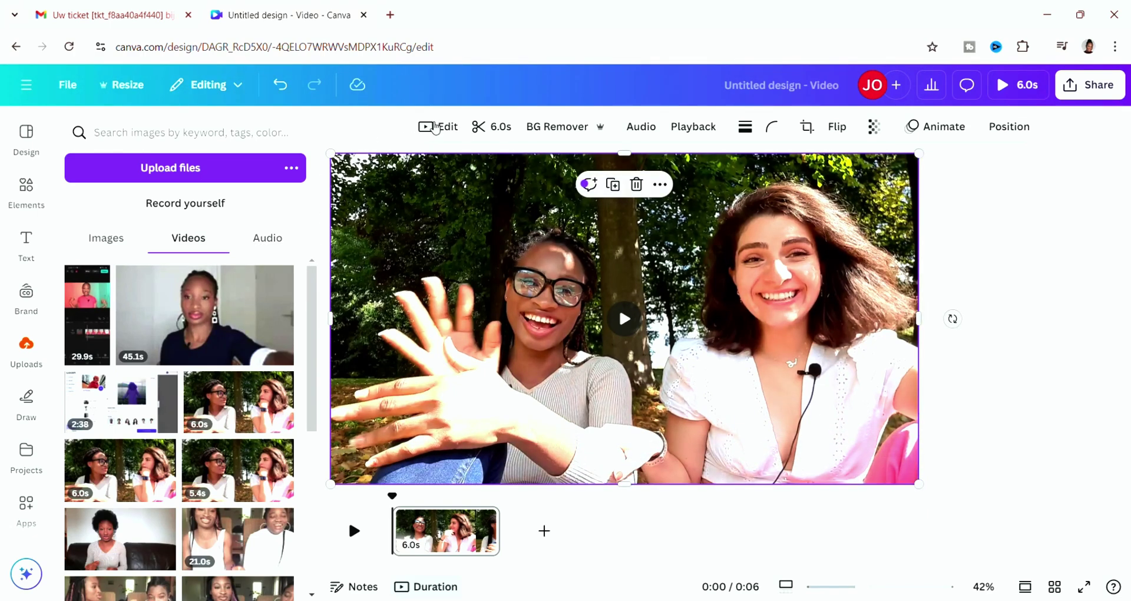
# Split the clip into three pages lasting 2.3 s, 1.4 s and 2.2 s
pyautogui.click(439, 539)
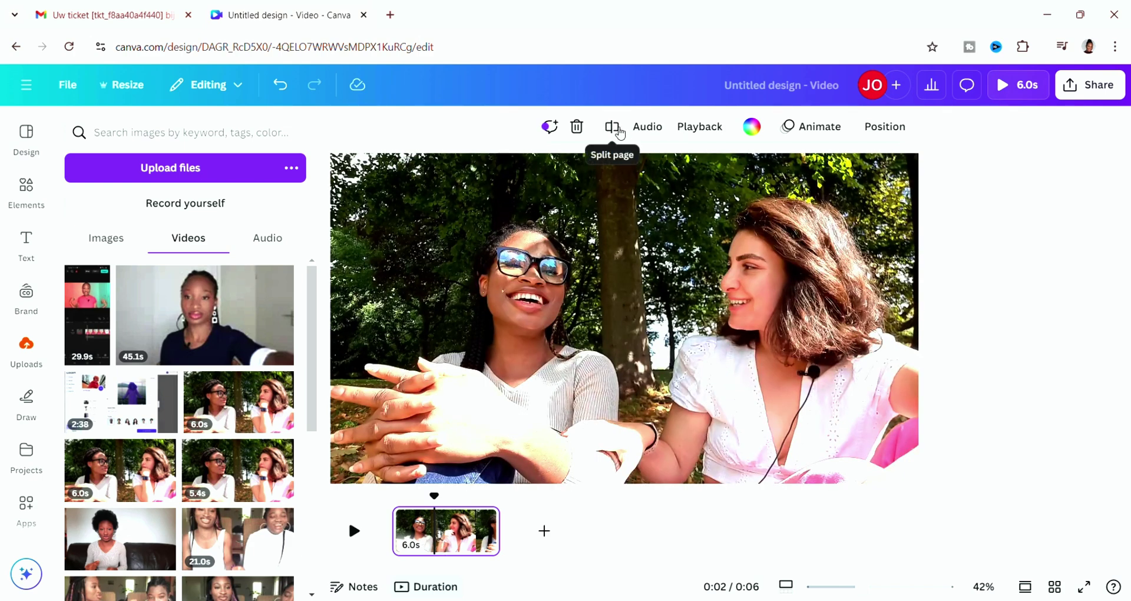
pyautogui.click(613, 127)
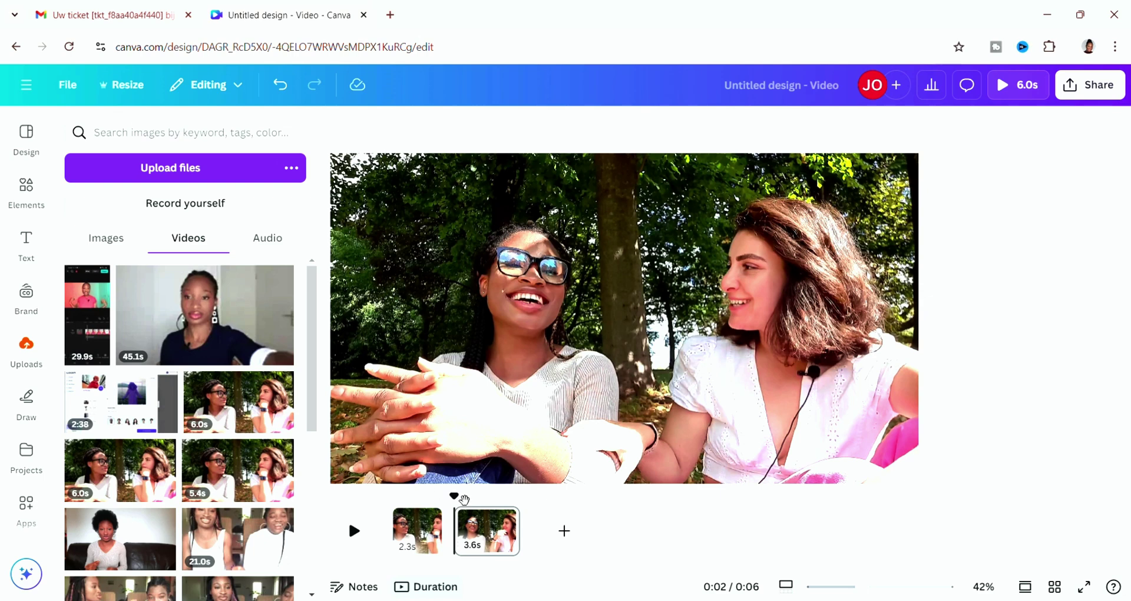
pyautogui.moveTo(465, 499); pyautogui.dragTo(495, 504)
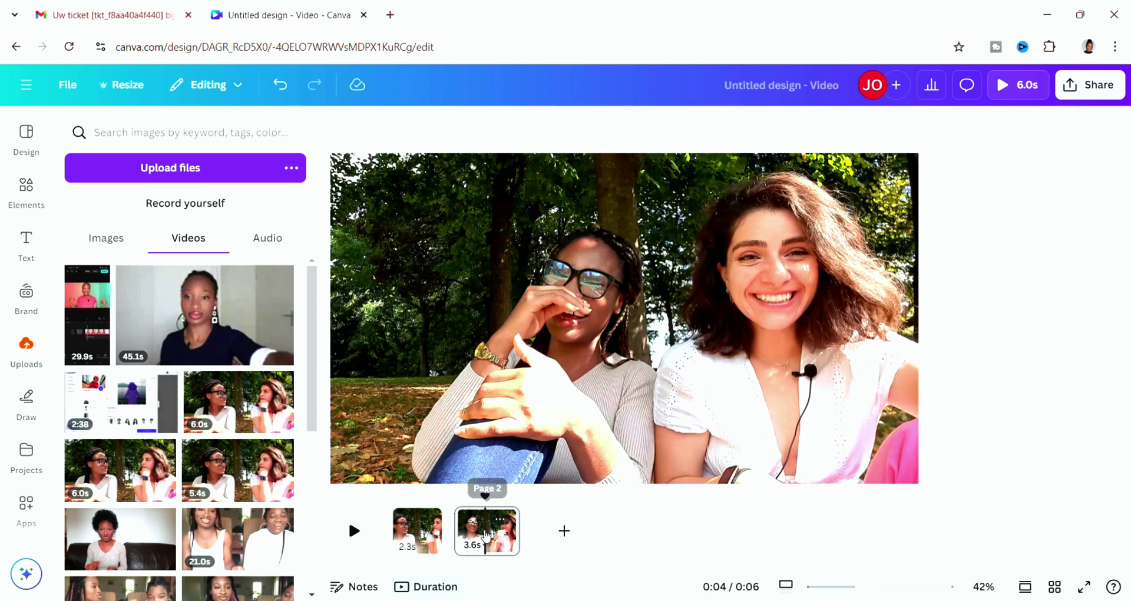
pyautogui.click(480, 529)
pyautogui.click(611, 127)
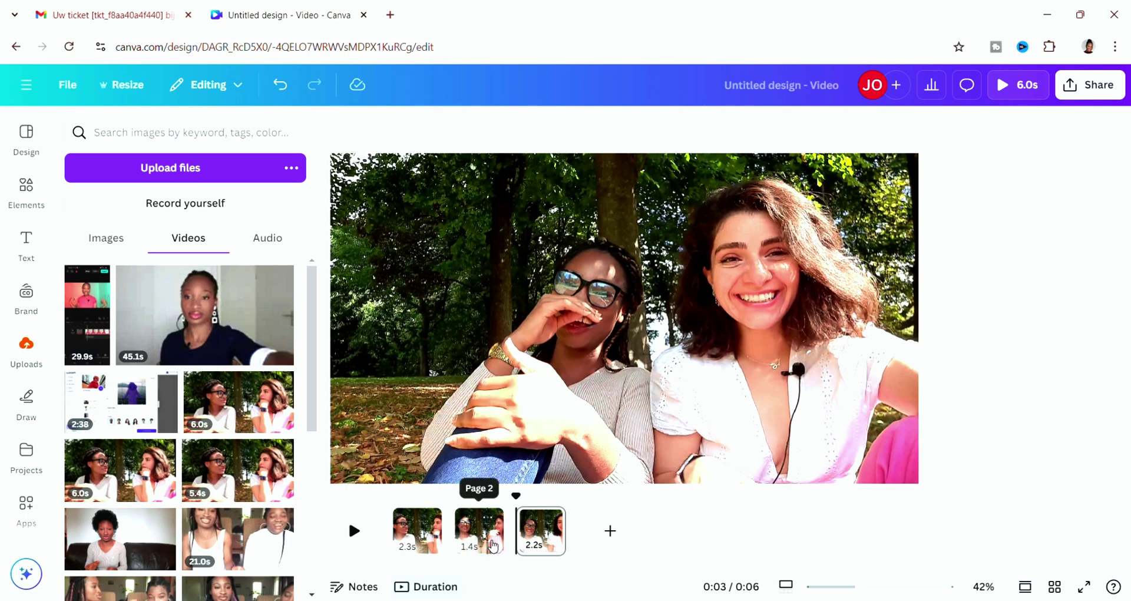
# Delete the middle 1.4 s page from the timeline and undo the deletion
pyautogui.click(469, 514)
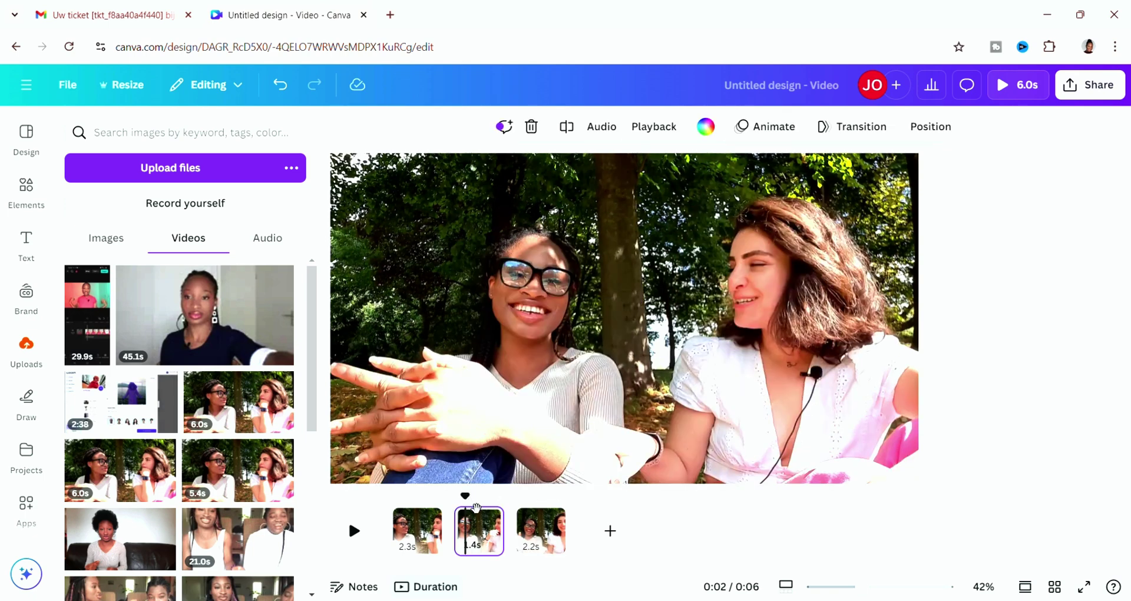
pyautogui.moveTo(473, 506); pyautogui.dragTo(466, 507)
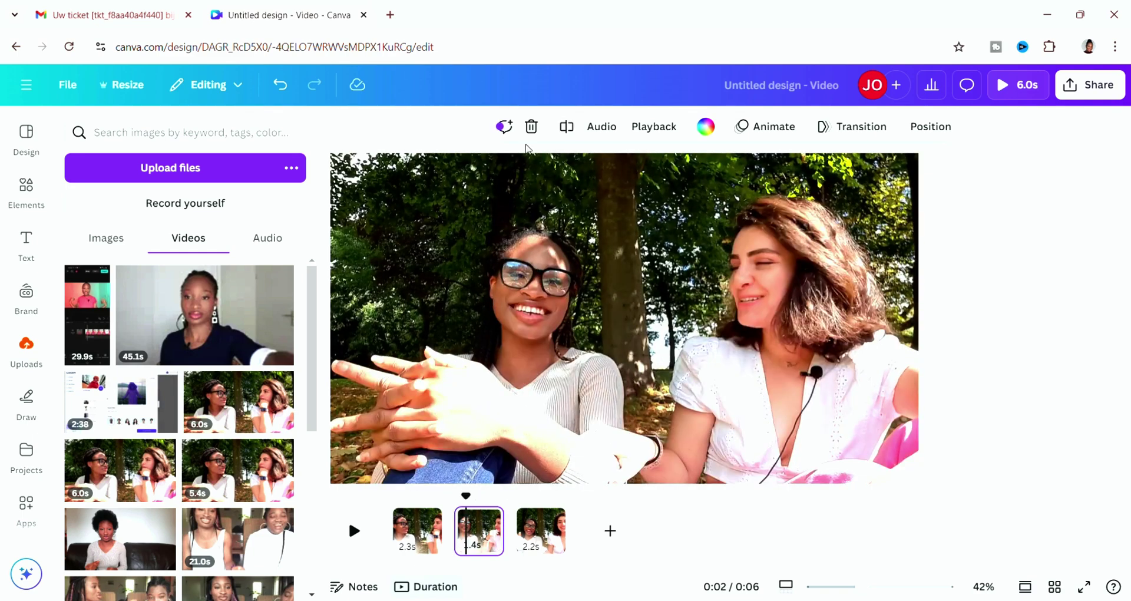
pyautogui.click(532, 127)
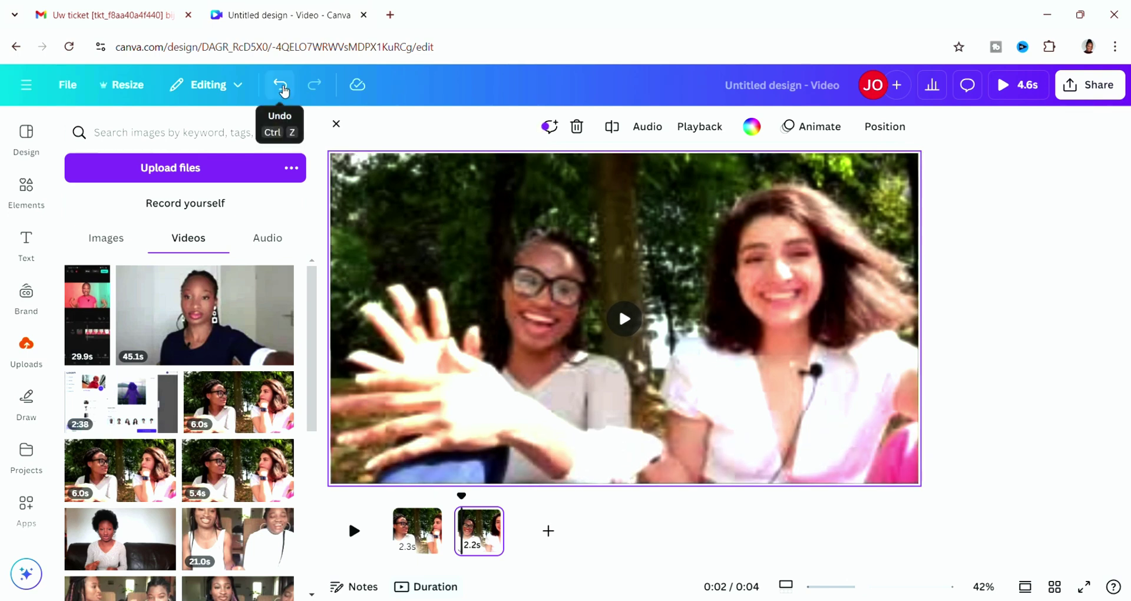
pyautogui.click(281, 87)
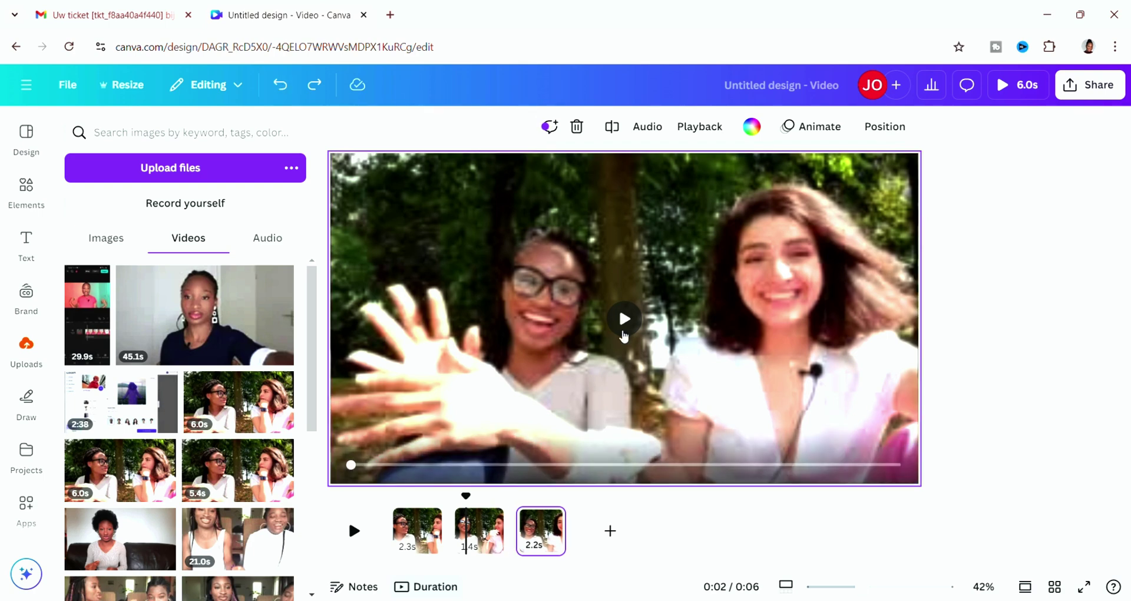
# Remove the background from the video on the last page with BG Remover
pyautogui.click(555, 319)
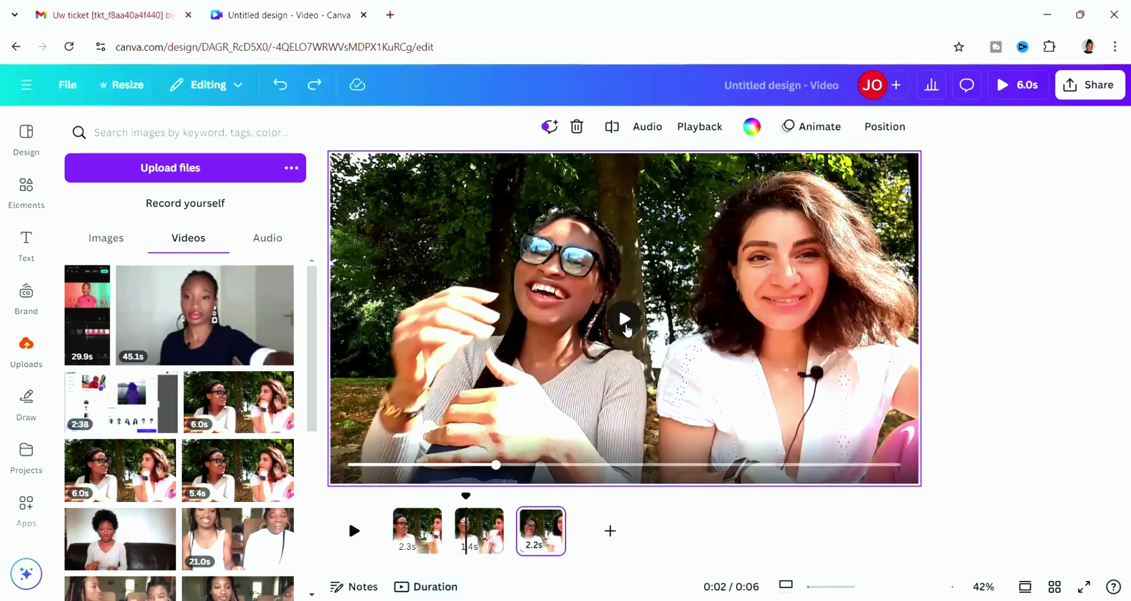
pyautogui.click(555, 319)
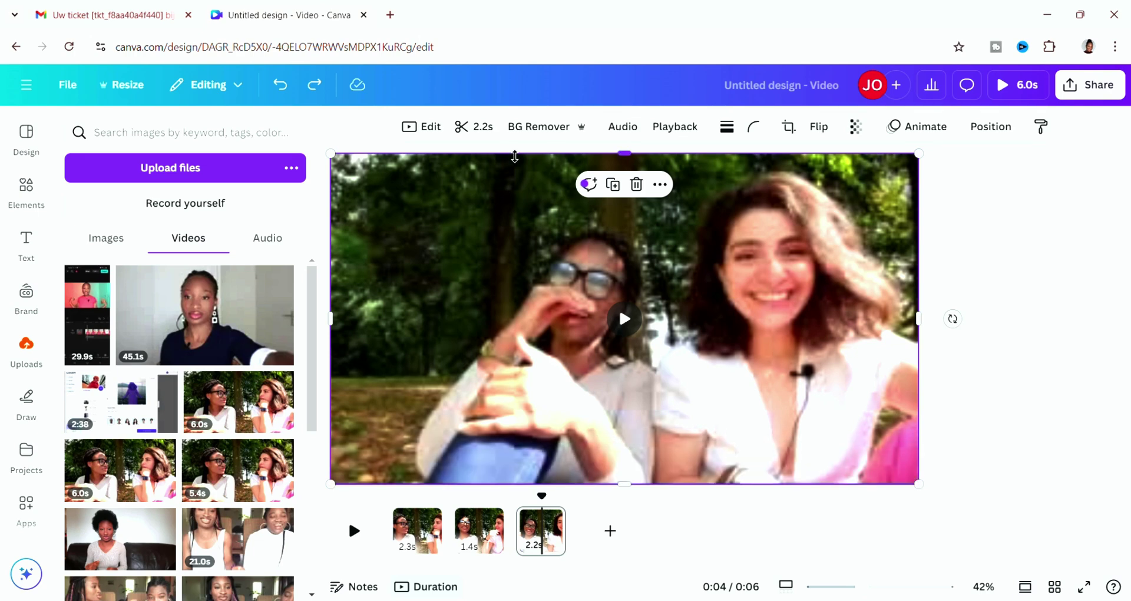
pyautogui.click(554, 129)
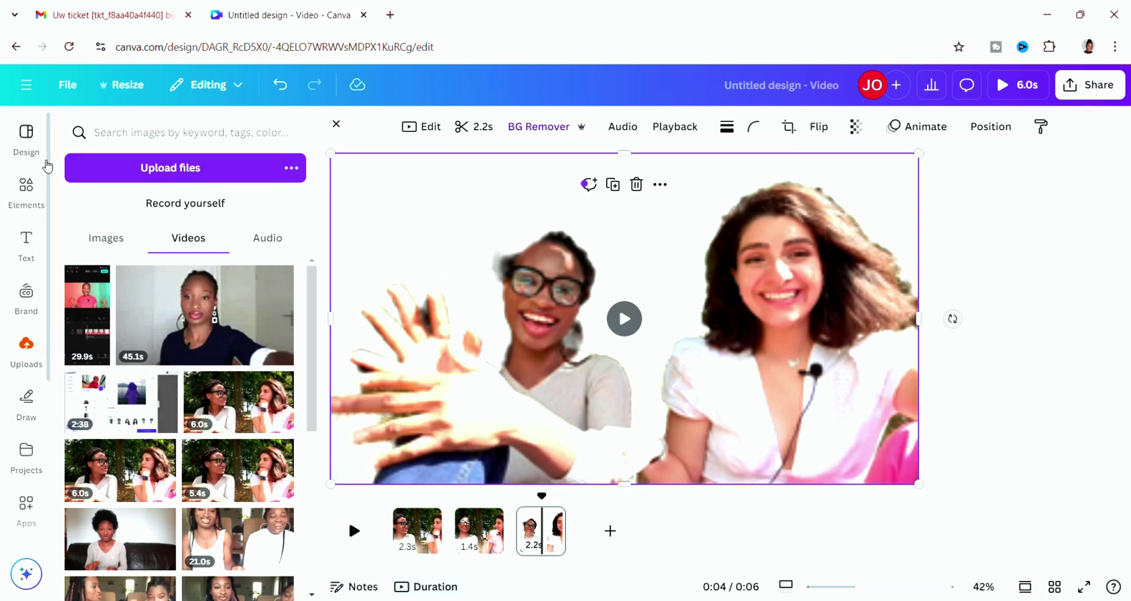
# Insert the dark chalkboard photo from the Photos elements onto the last page
pyautogui.click(25, 190)
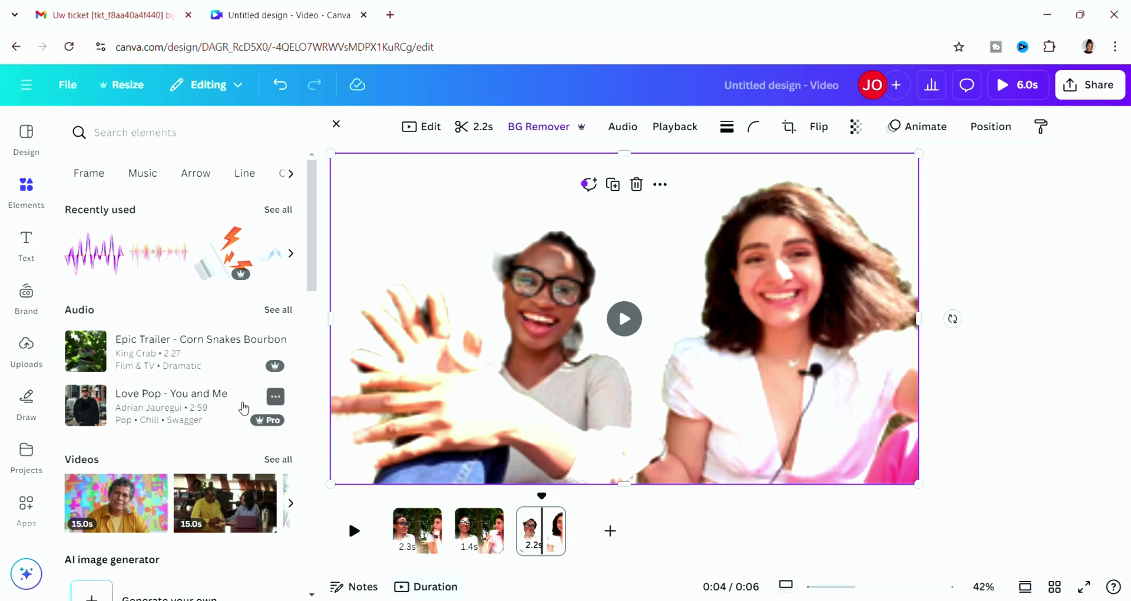
pyautogui.scroll(-4, 244, 408)
pyautogui.click(24, 195)
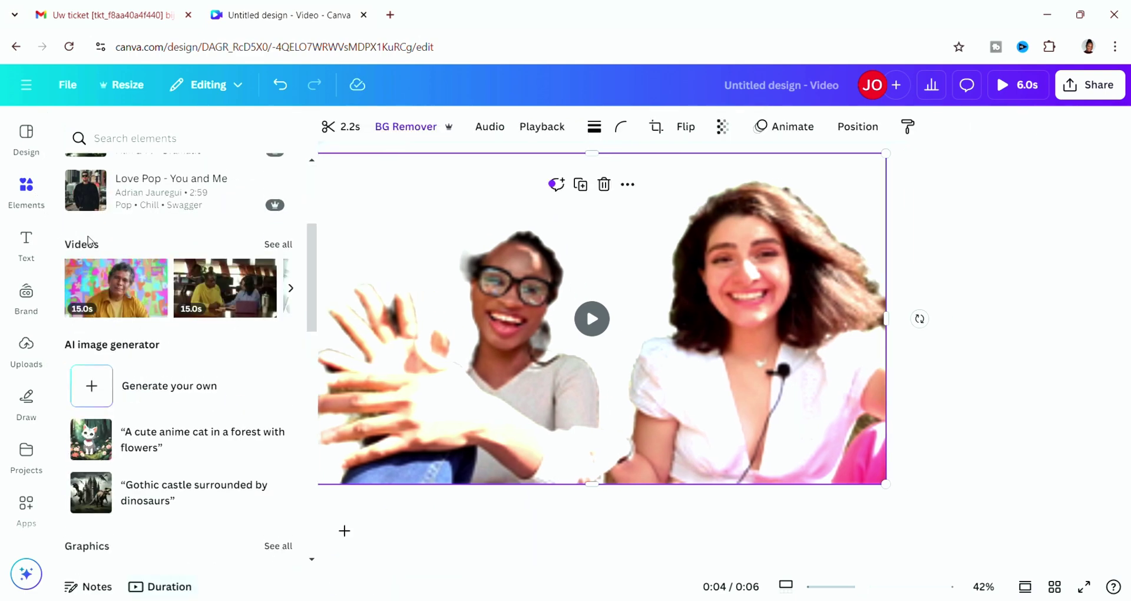
pyautogui.scroll(-7, 194, 344)
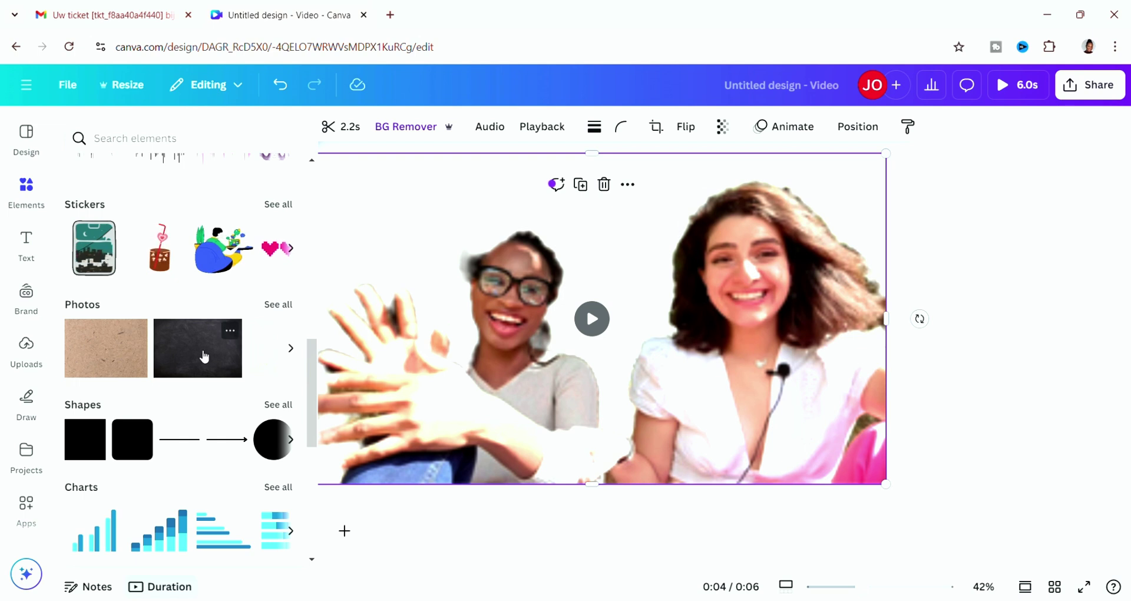
pyautogui.click(204, 357)
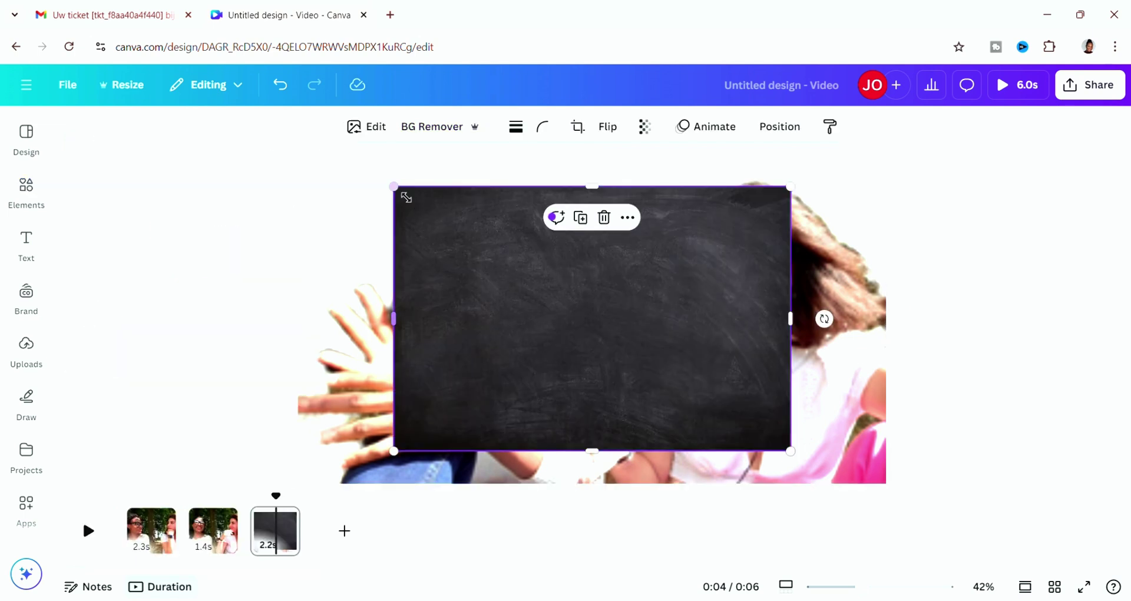
# Enlarge the chalkboard photo to about 1941 × 1295 px and align it with the page's upper edge so it covers nearly the whole page
pyautogui.moveTo(406, 197); pyautogui.dragTo(304, 159)
pyautogui.moveTo(301, 160); pyautogui.dragTo(298, 155)
pyautogui.moveTo(791, 450); pyautogui.dragTo(892, 506)
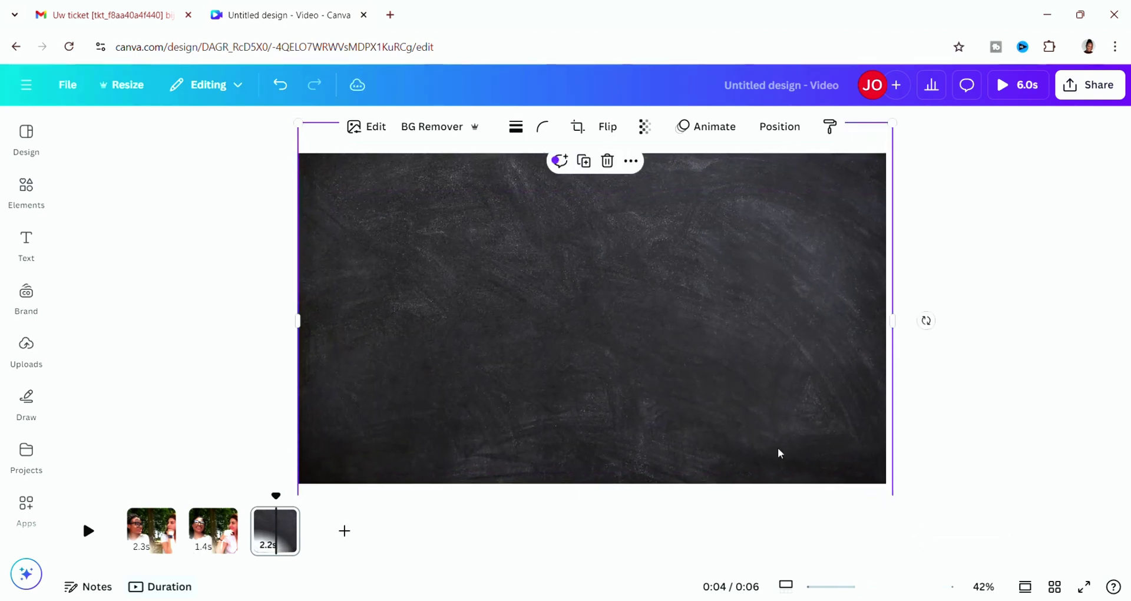
pyautogui.moveTo(677, 399); pyautogui.dragTo(683, 362)
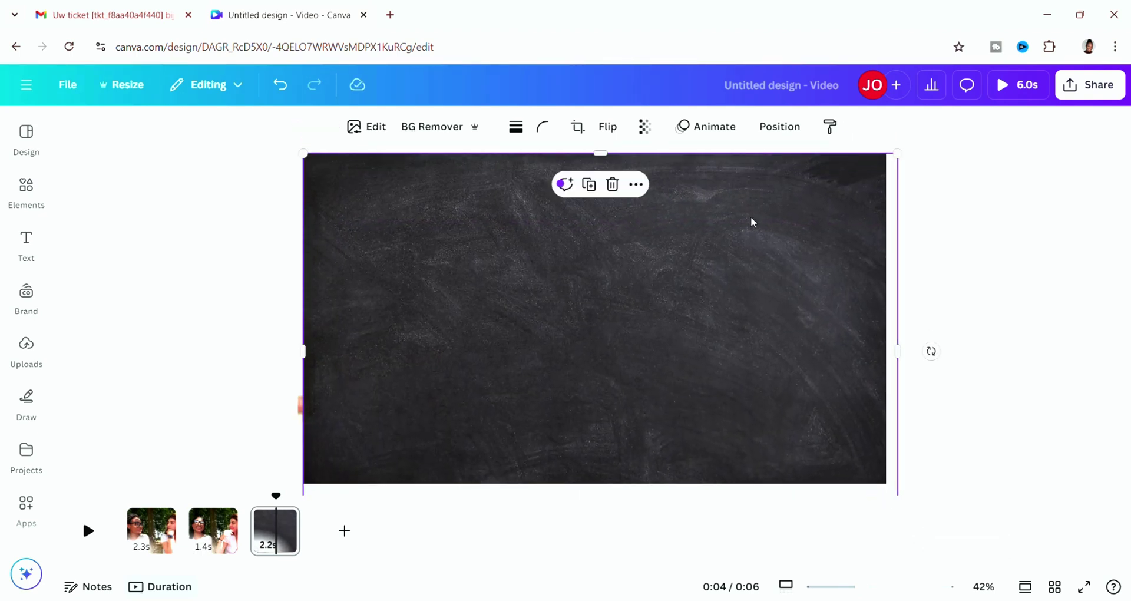
# Send the chalkboard photo to the back behind the cut-out video on the last page, and play the design
pyautogui.click(781, 134)
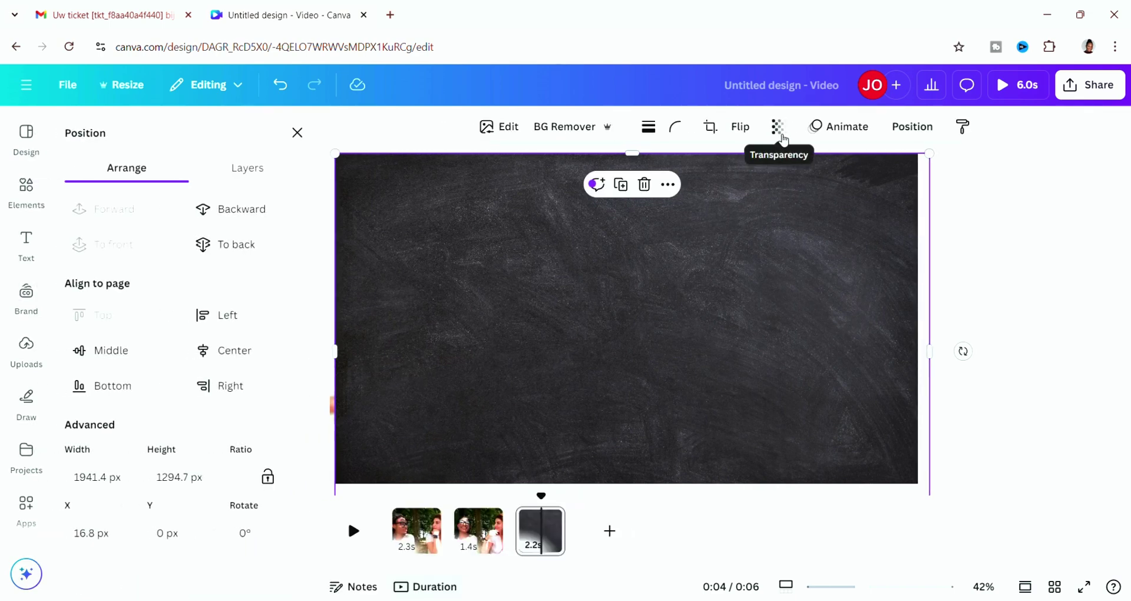
pyautogui.click(259, 245)
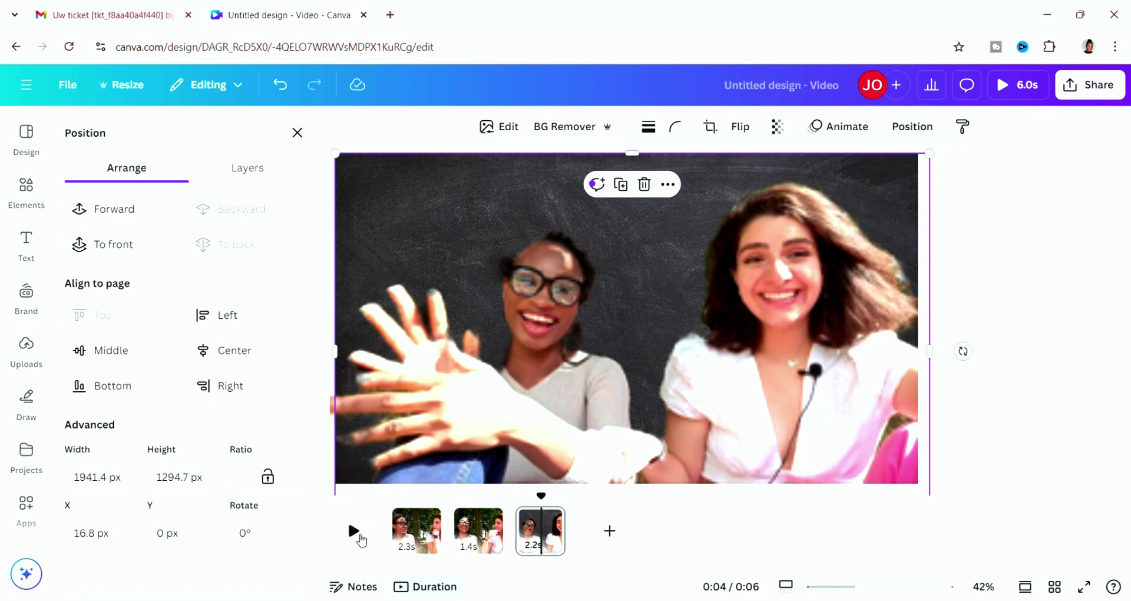
pyautogui.click(358, 539)
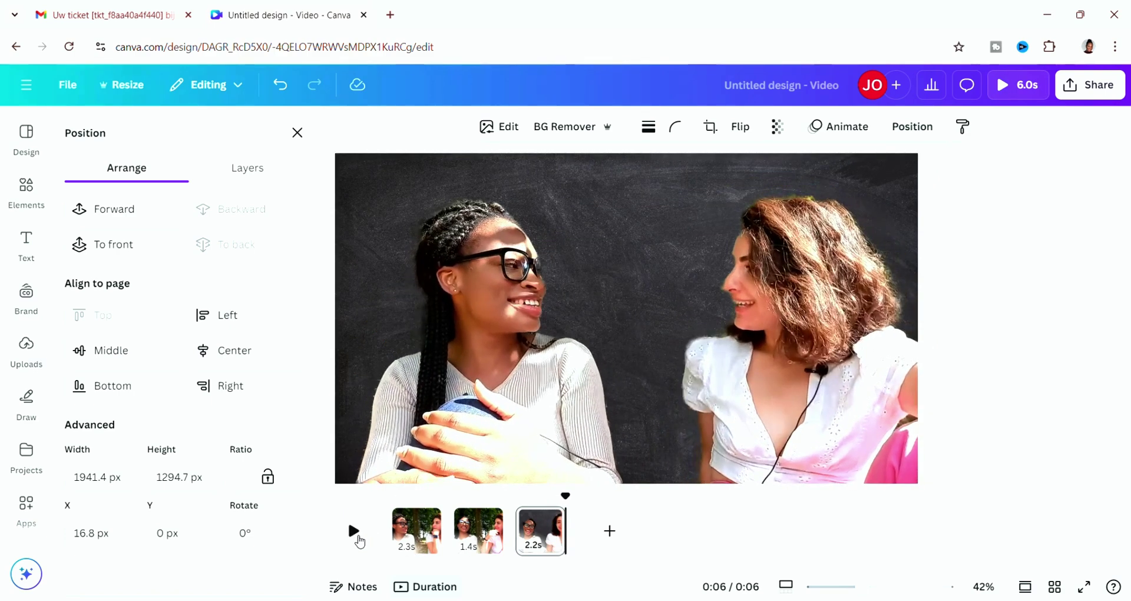
pyautogui.click(356, 533)
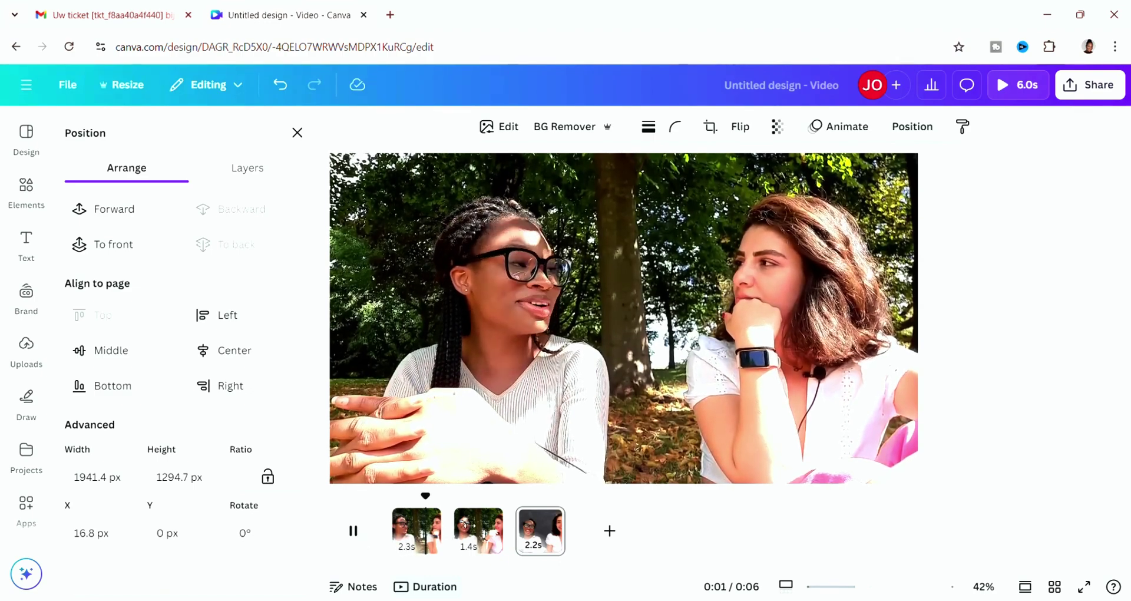
# Undo the chalkboard backdrop and the background removal on the last page's video
pyautogui.rightClick(538, 545)
pyautogui.click(537, 548)
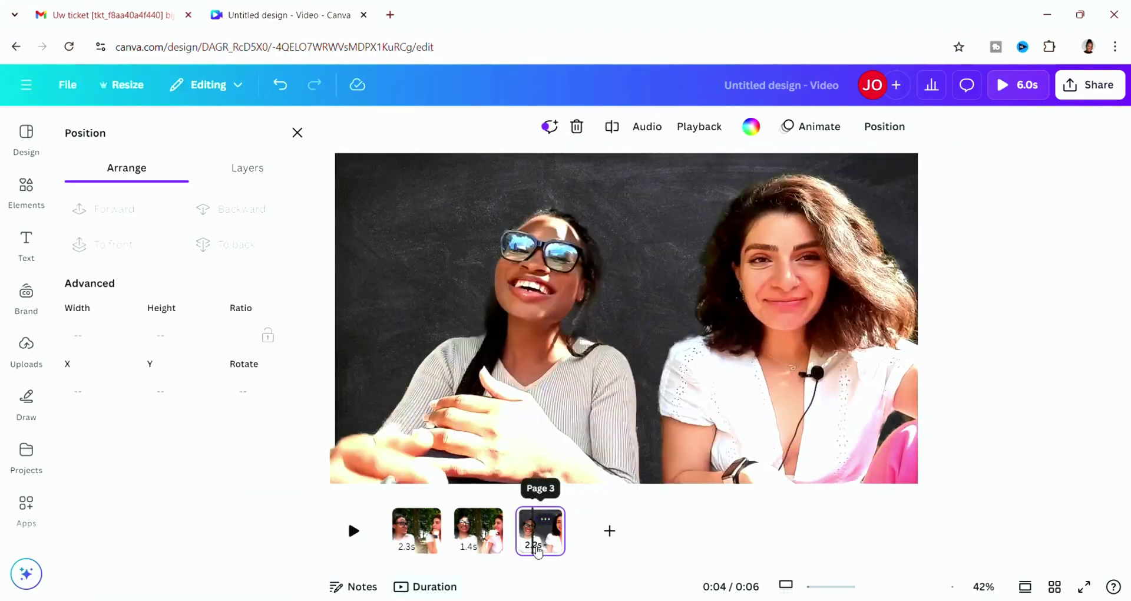
pyautogui.doubleClick(537, 548)
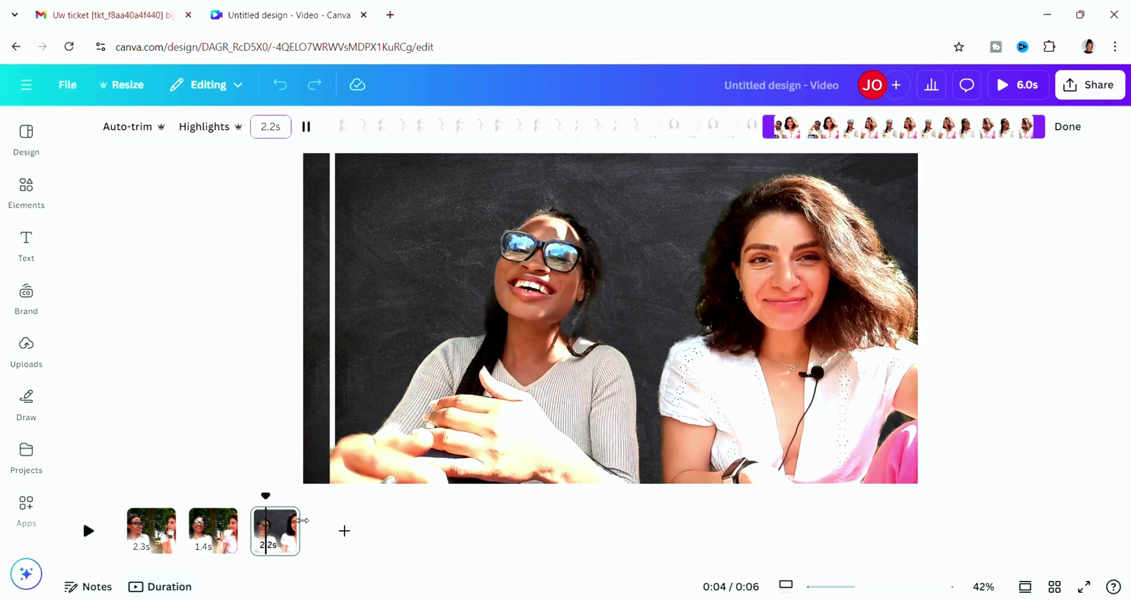
pyautogui.click(406, 300)
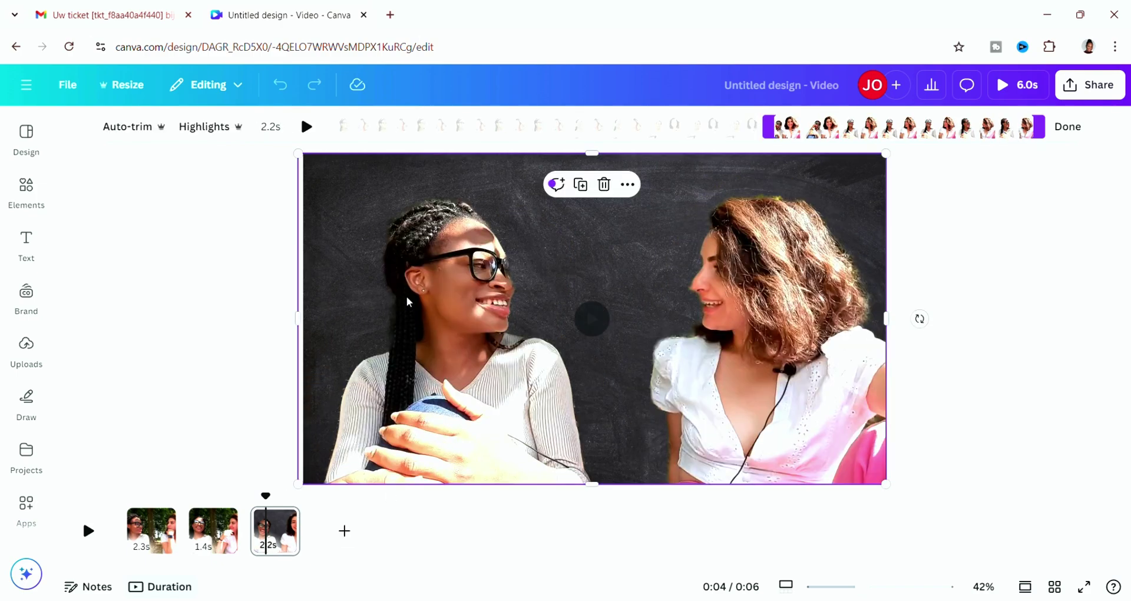
pyautogui.click(407, 296)
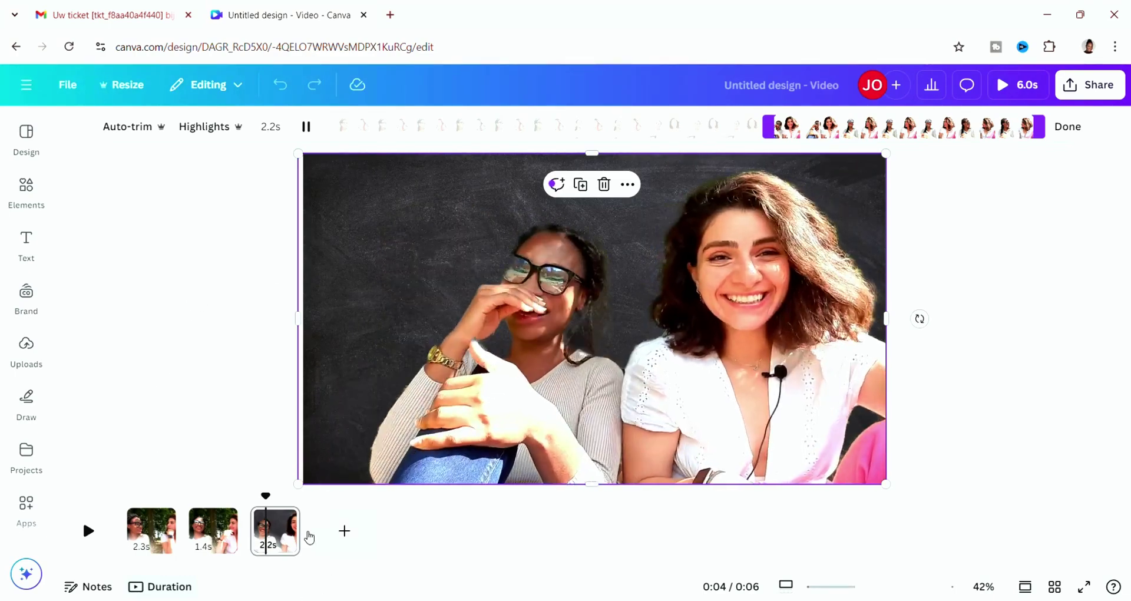
pyautogui.click(461, 314)
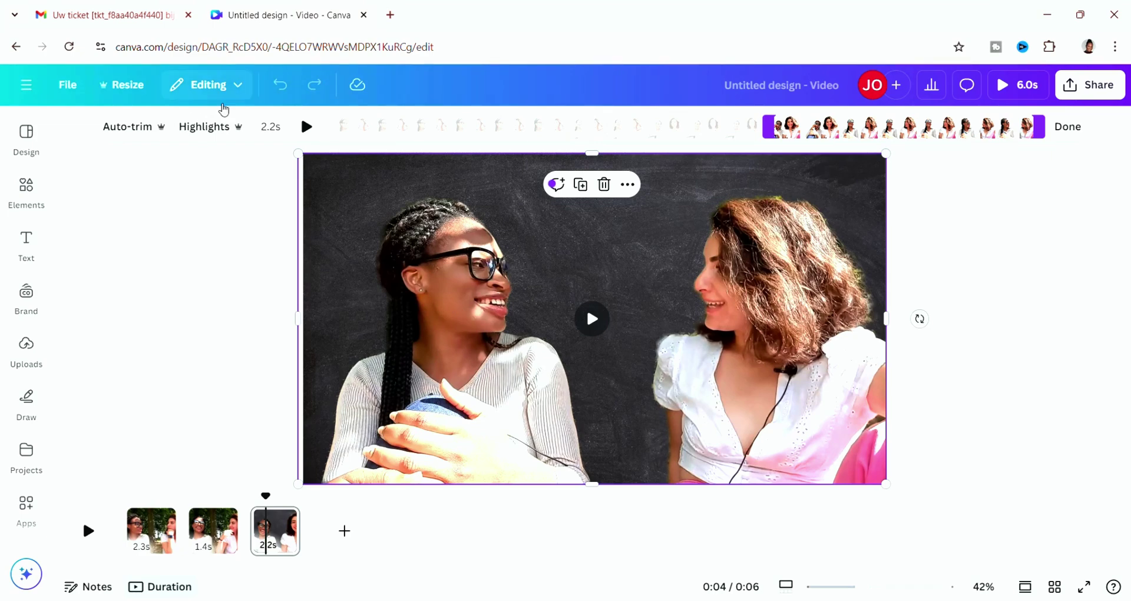
pyautogui.click(278, 531)
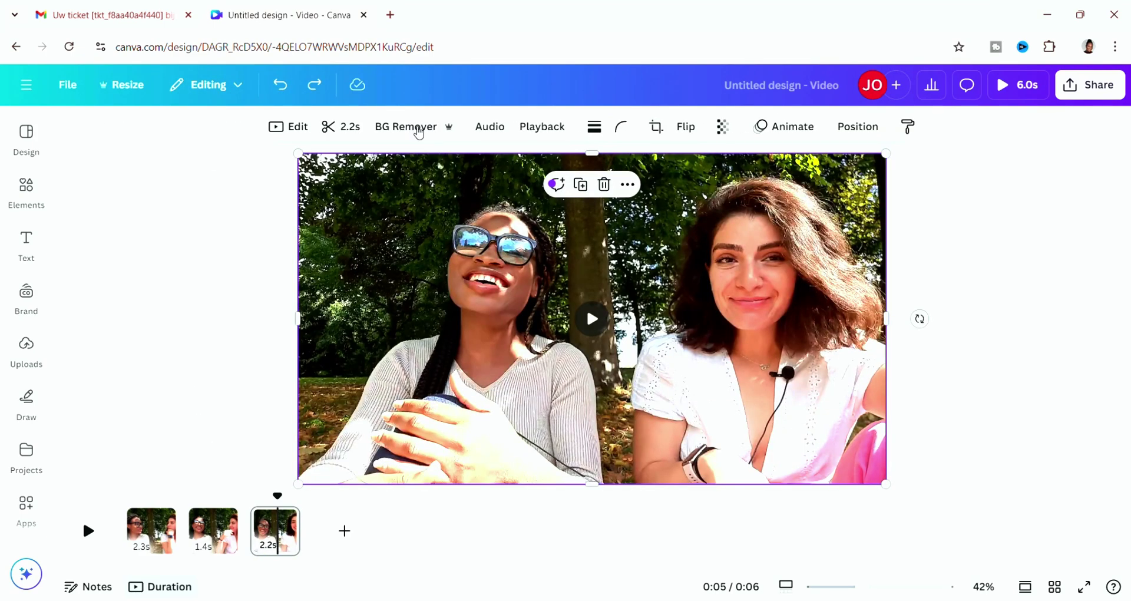
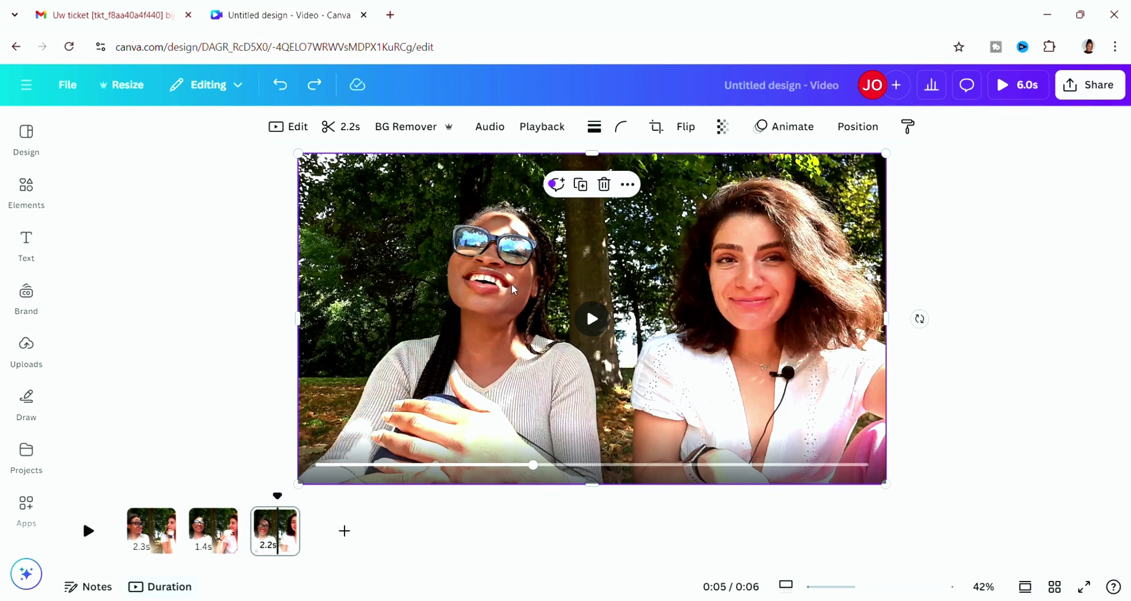
# Set the playback speed of the last page's video to 1.5
pyautogui.click(542, 127)
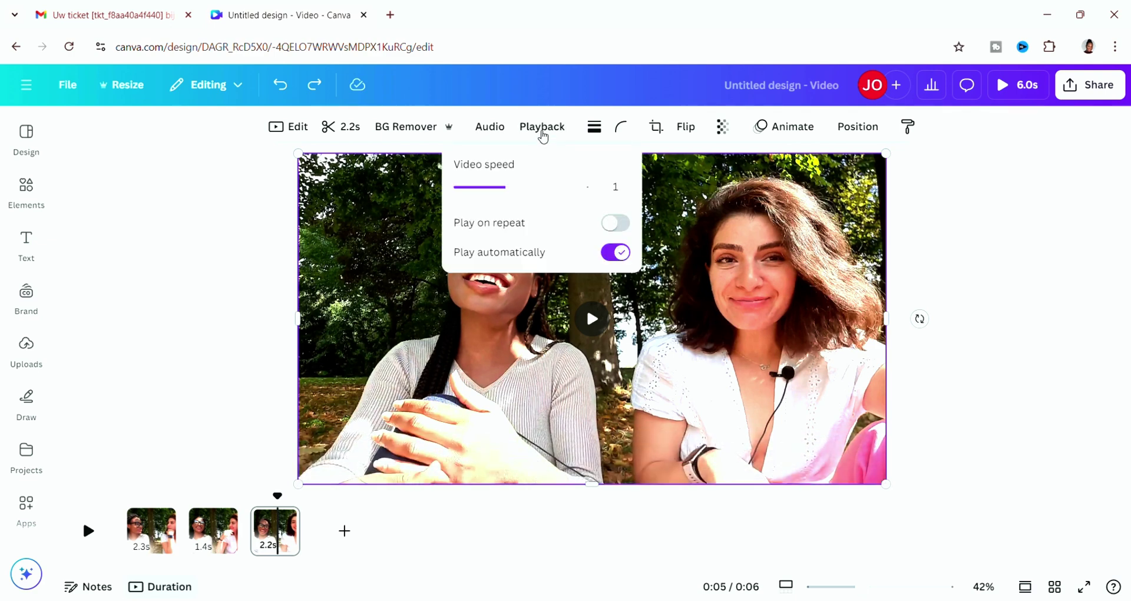
pyautogui.moveTo(519, 190); pyautogui.dragTo(551, 200)
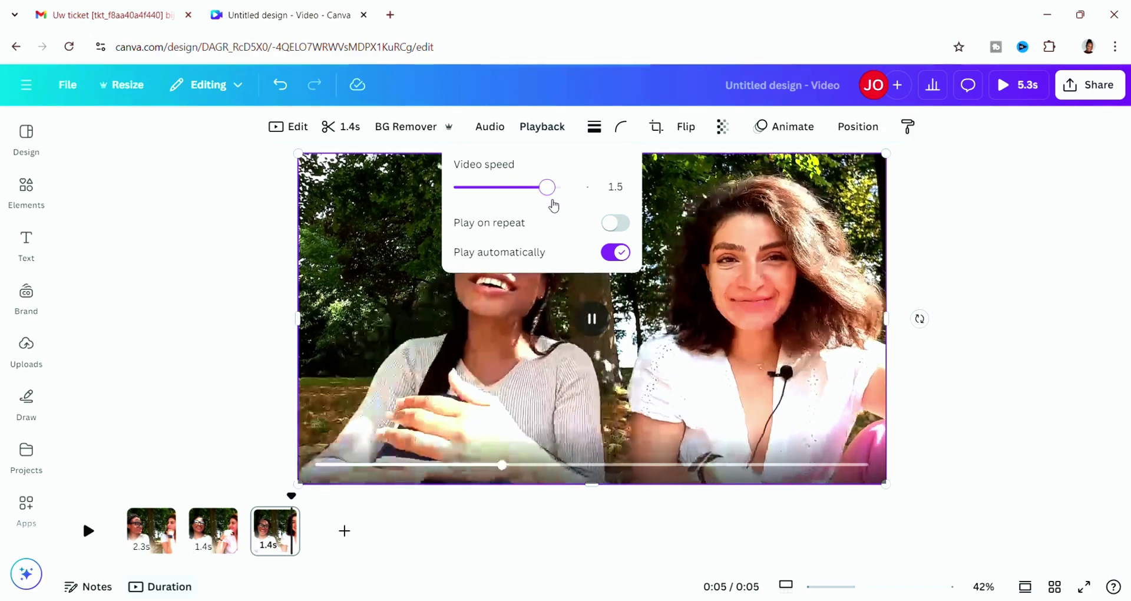
pyautogui.click(421, 382)
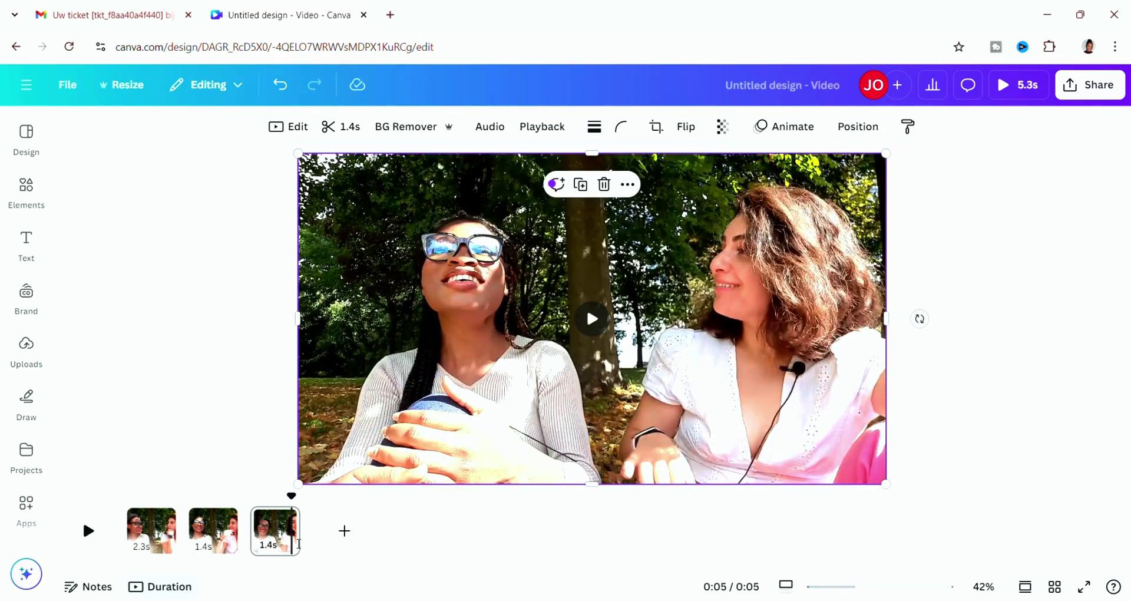
# Speed up the videos on the first two pages, setting the first to 1.75, and play the design
pyautogui.moveTo(303, 500); pyautogui.dragTo(263, 499)
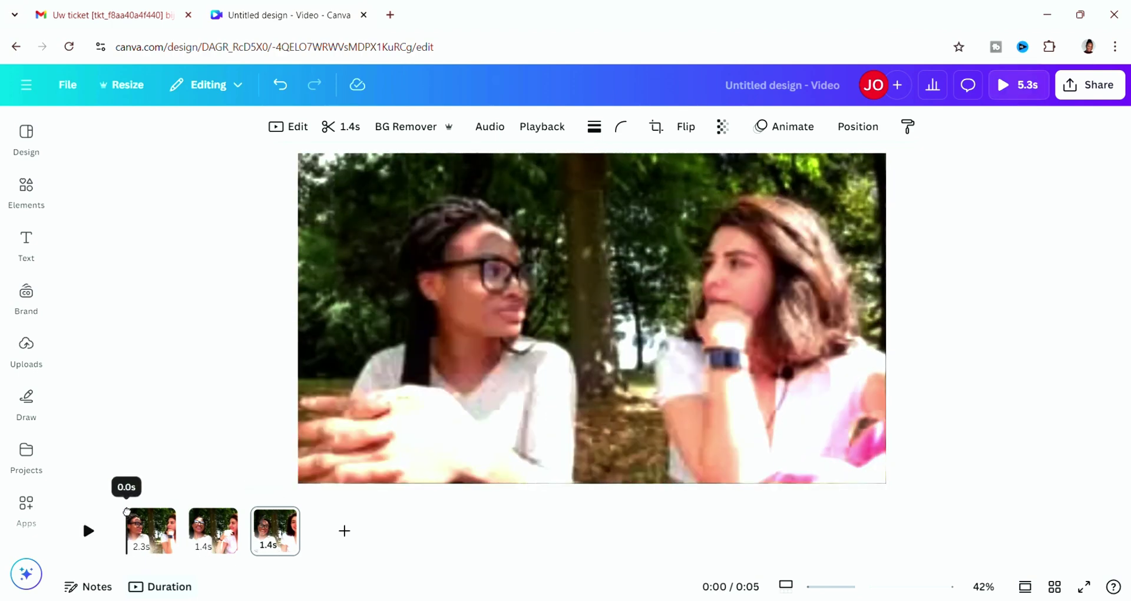
pyautogui.click(149, 539)
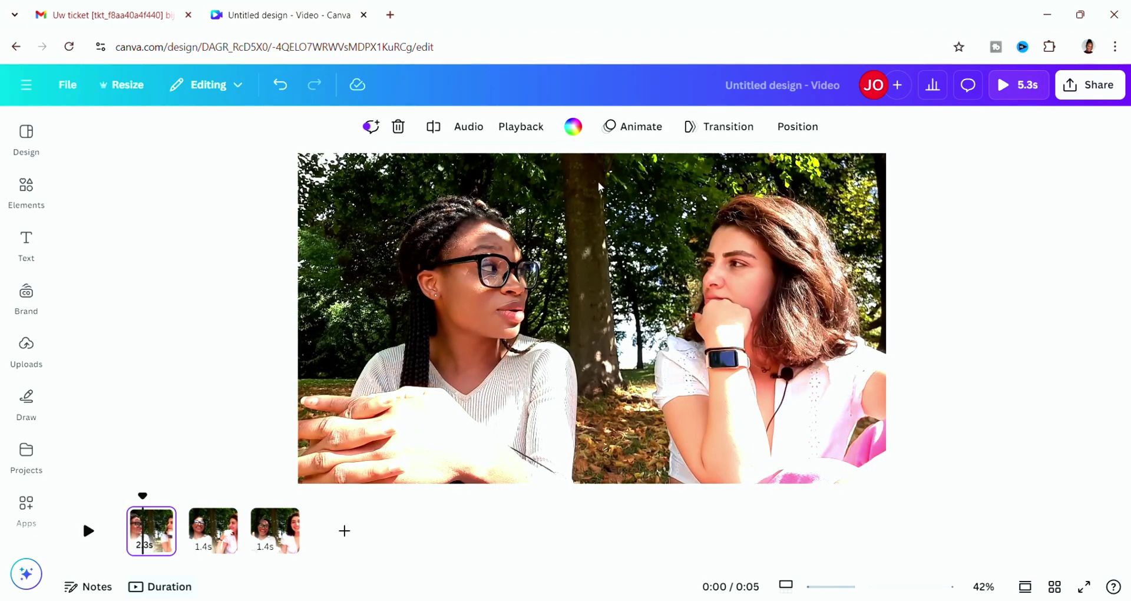
pyautogui.click(542, 127)
pyautogui.moveTo(485, 184); pyautogui.dragTo(512, 194)
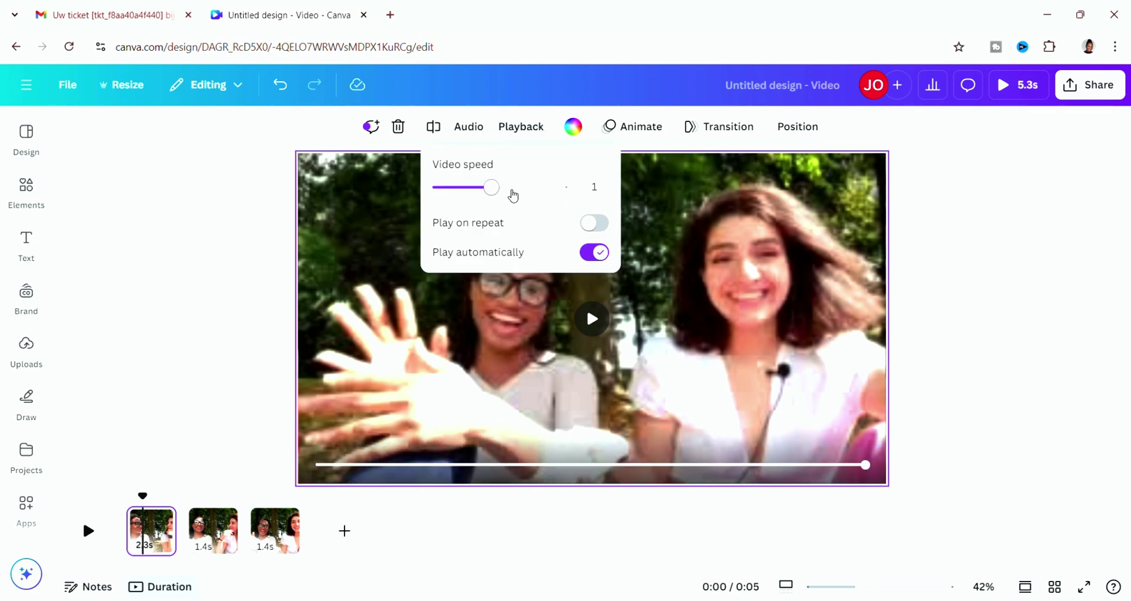
pyautogui.click(279, 473)
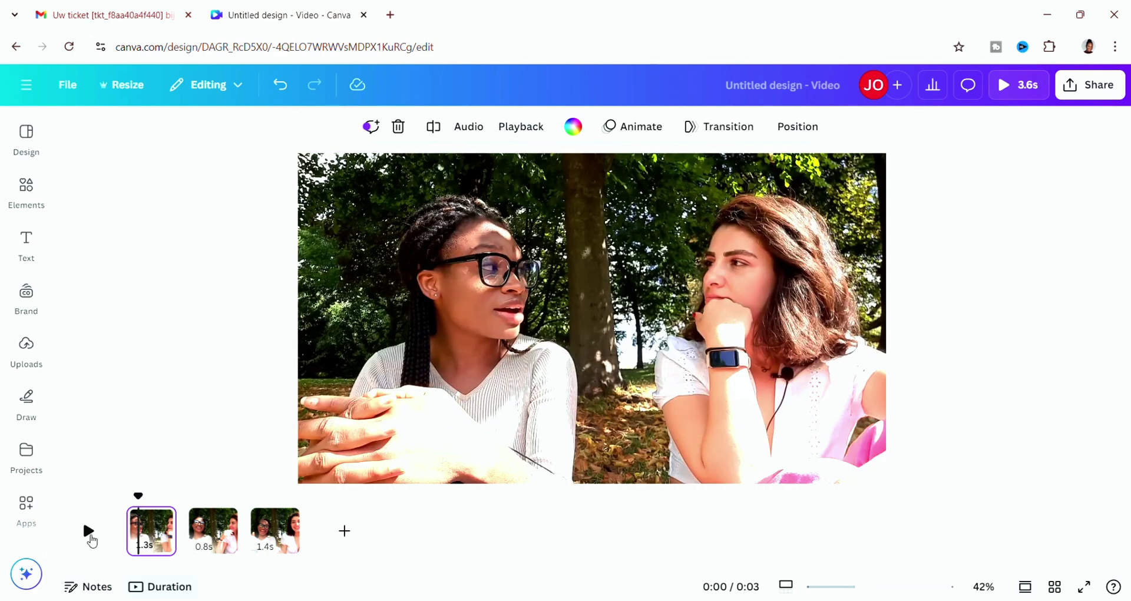
pyautogui.click(90, 532)
# Raise the volume of the first page's video to 100
pyautogui.click(462, 174)
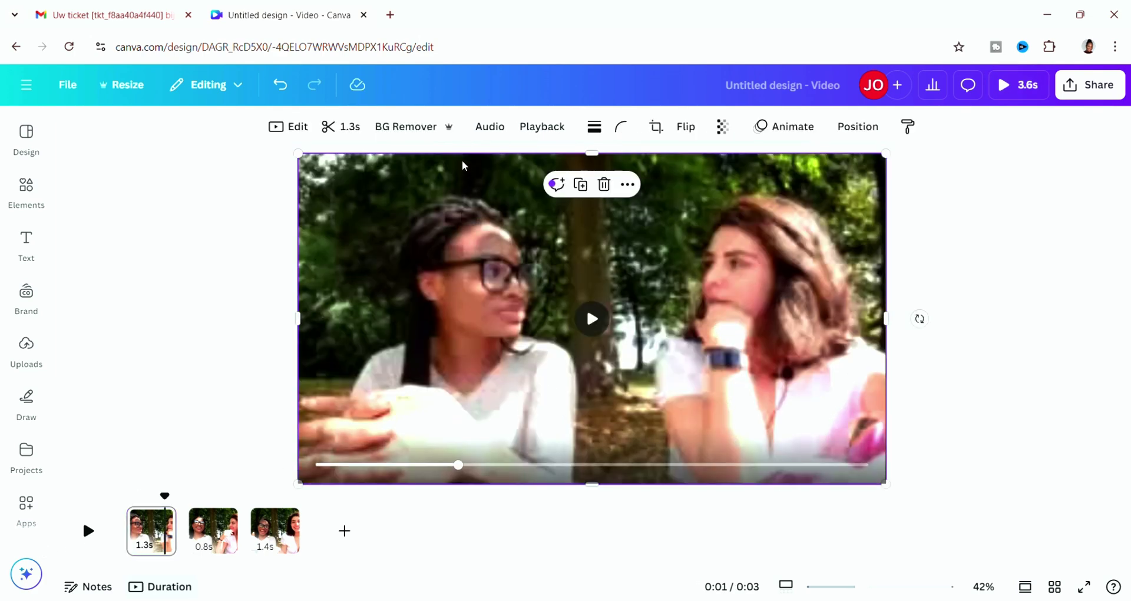
pyautogui.click(491, 130)
pyautogui.click(211, 219)
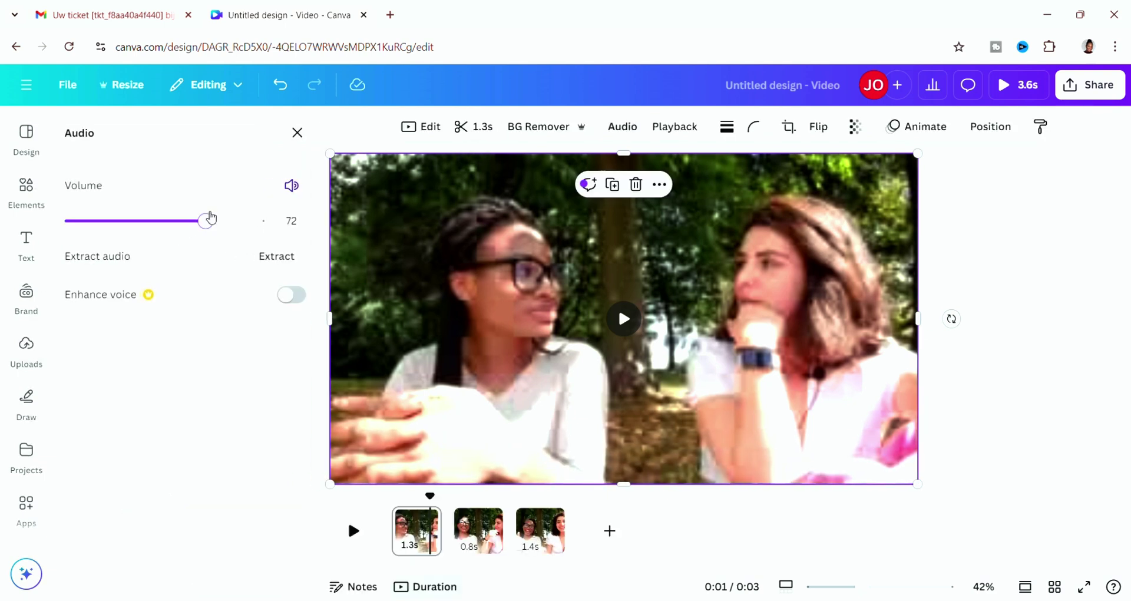
pyautogui.moveTo(210, 219); pyautogui.dragTo(265, 220)
# Unmute all videos on the second page at volume 100
pyautogui.click(480, 545)
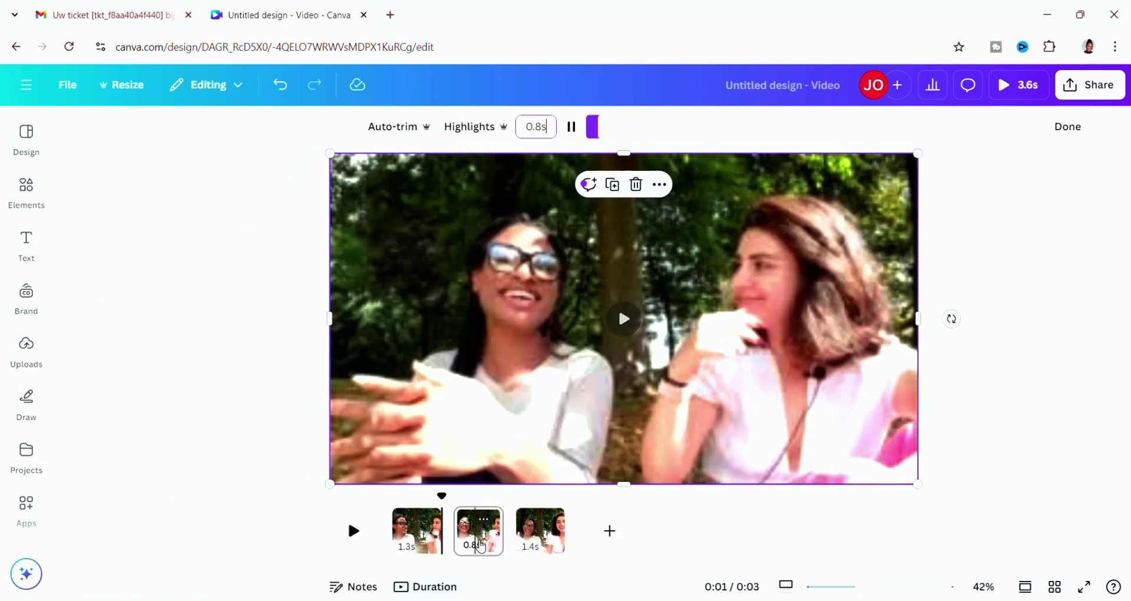
pyautogui.press('Escape')
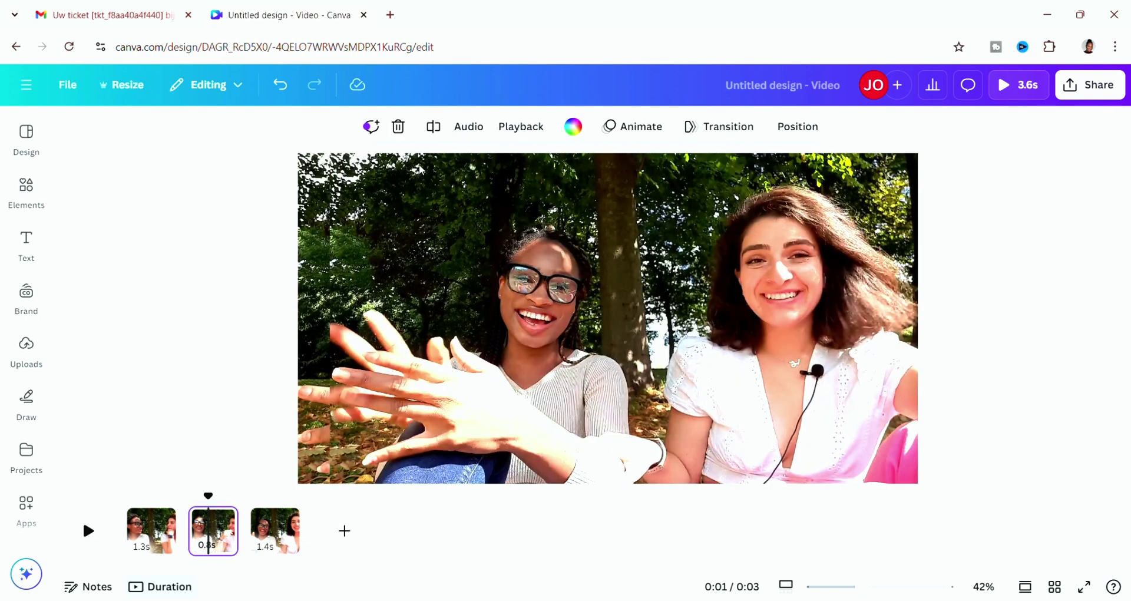
pyautogui.click(473, 125)
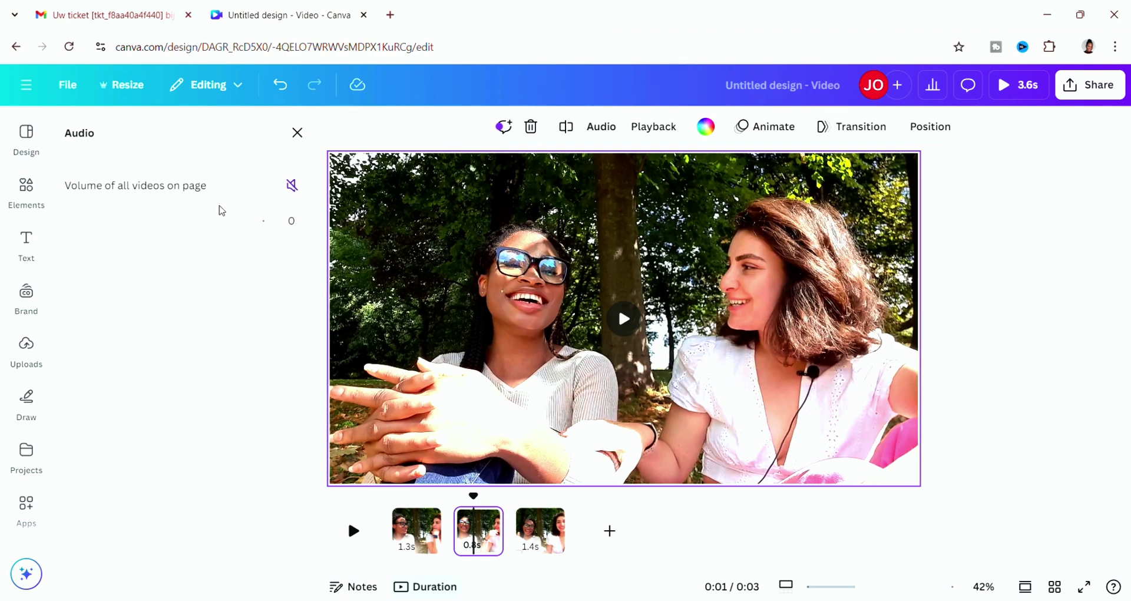
pyautogui.click(292, 186)
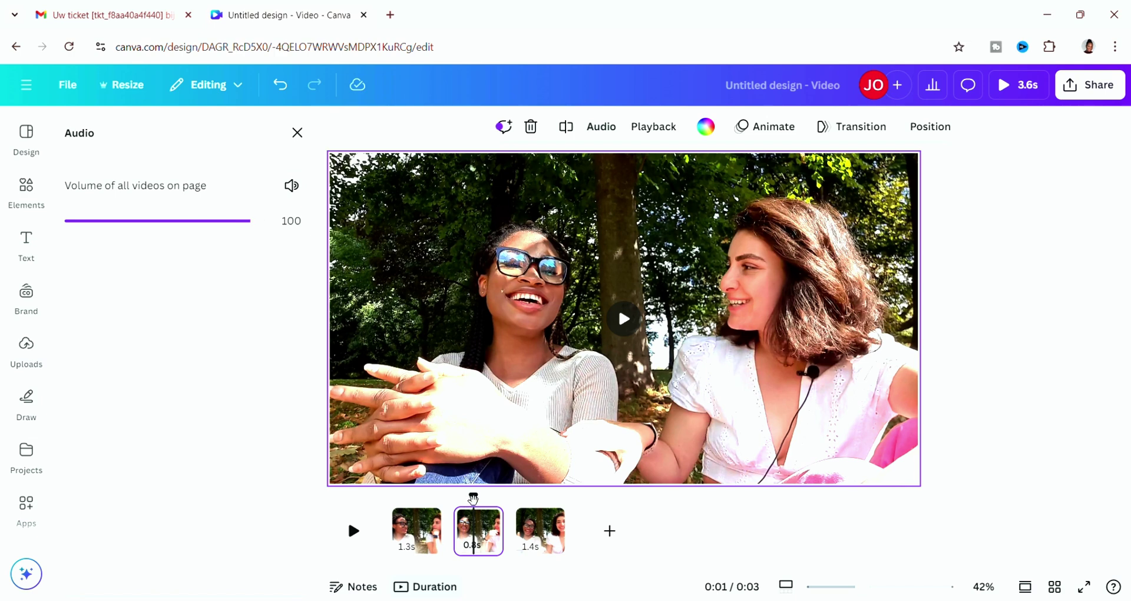
# Play the design from the first page and mute that page's video
pyautogui.click(418, 518)
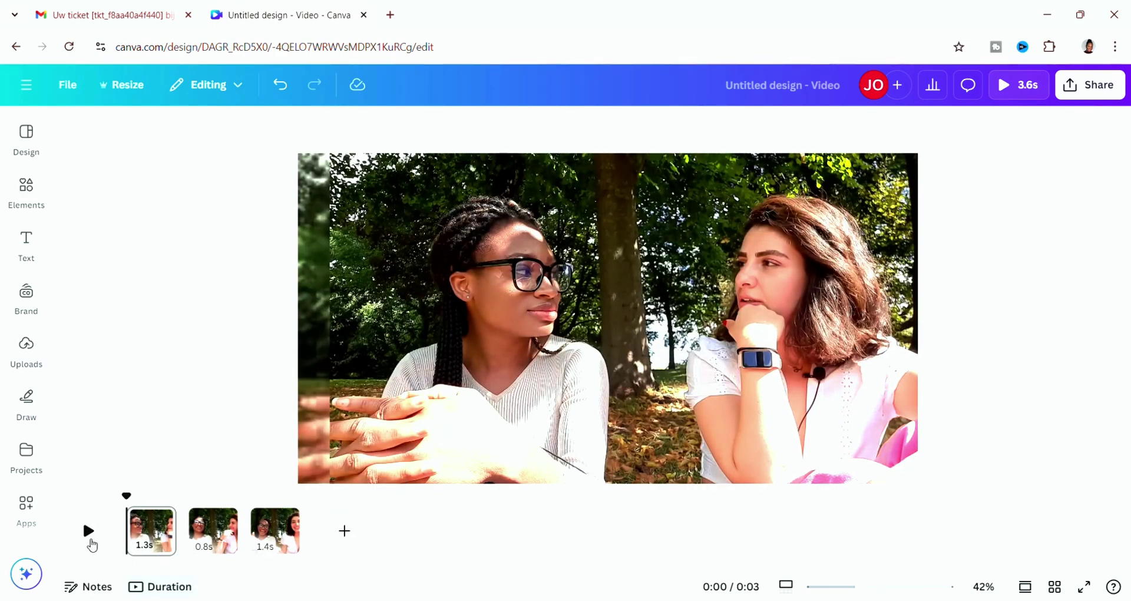
pyautogui.click(89, 536)
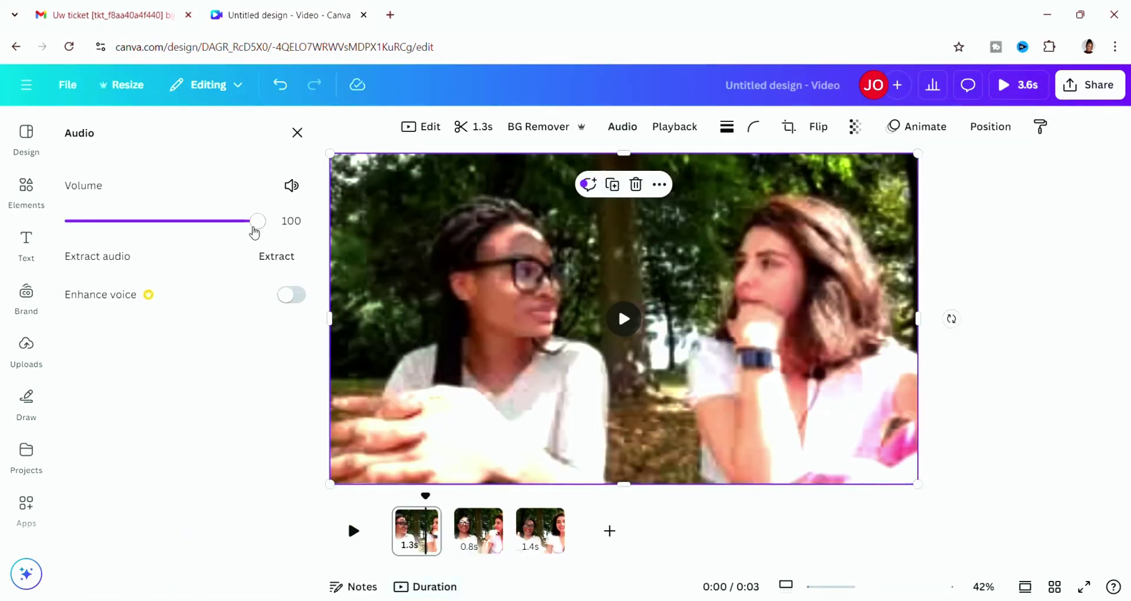
pyautogui.click(292, 185)
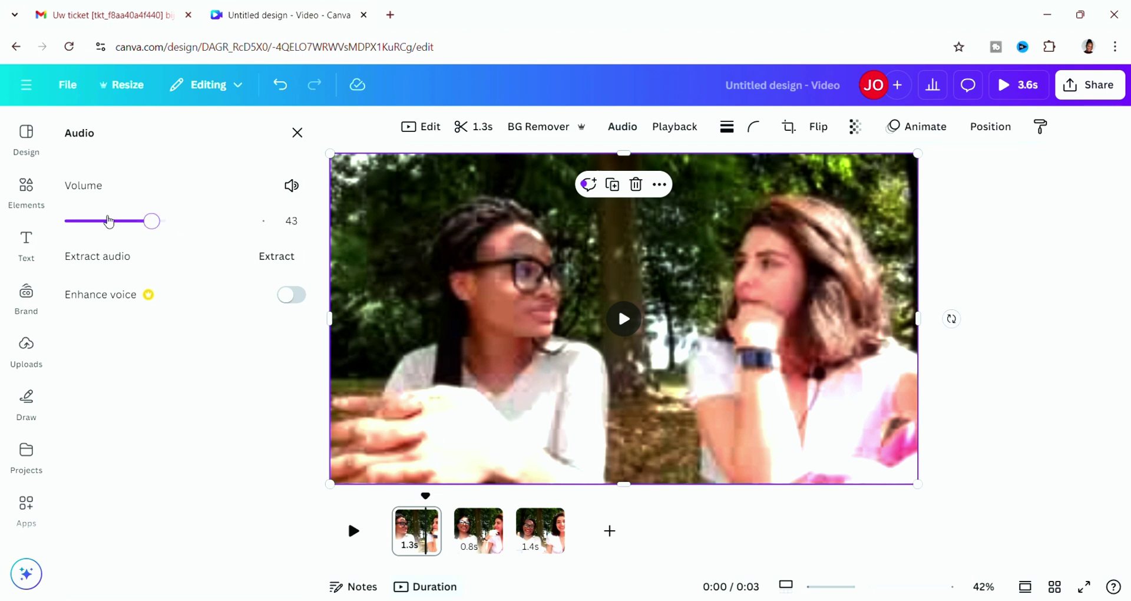
# Set the playback speed of the first page's video to 1
pyautogui.moveTo(505, 259)
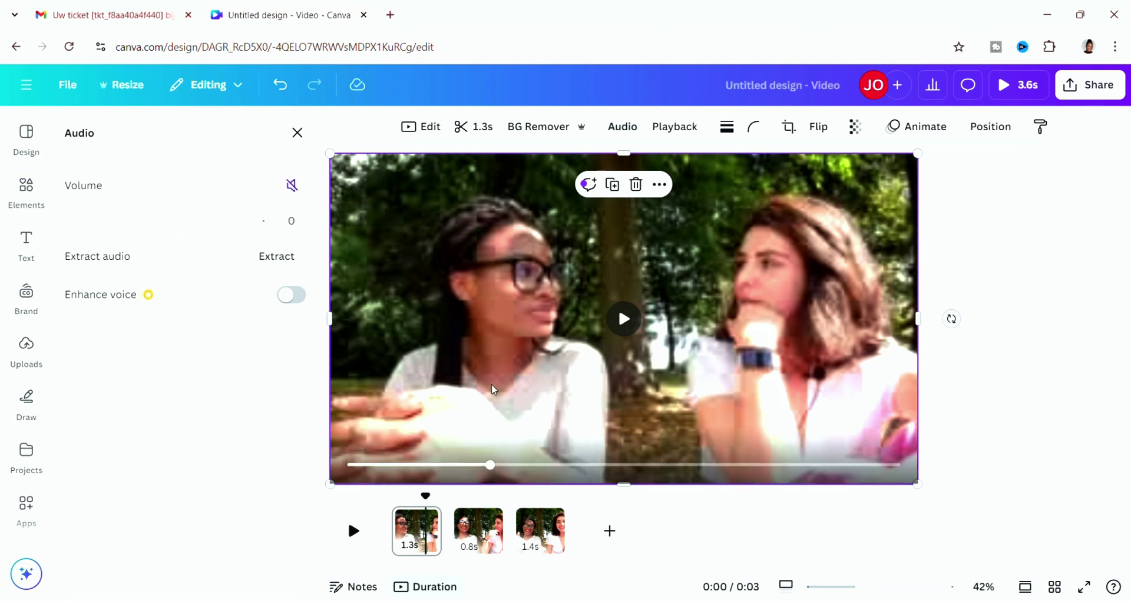
pyautogui.click(636, 132)
pyautogui.click(560, 133)
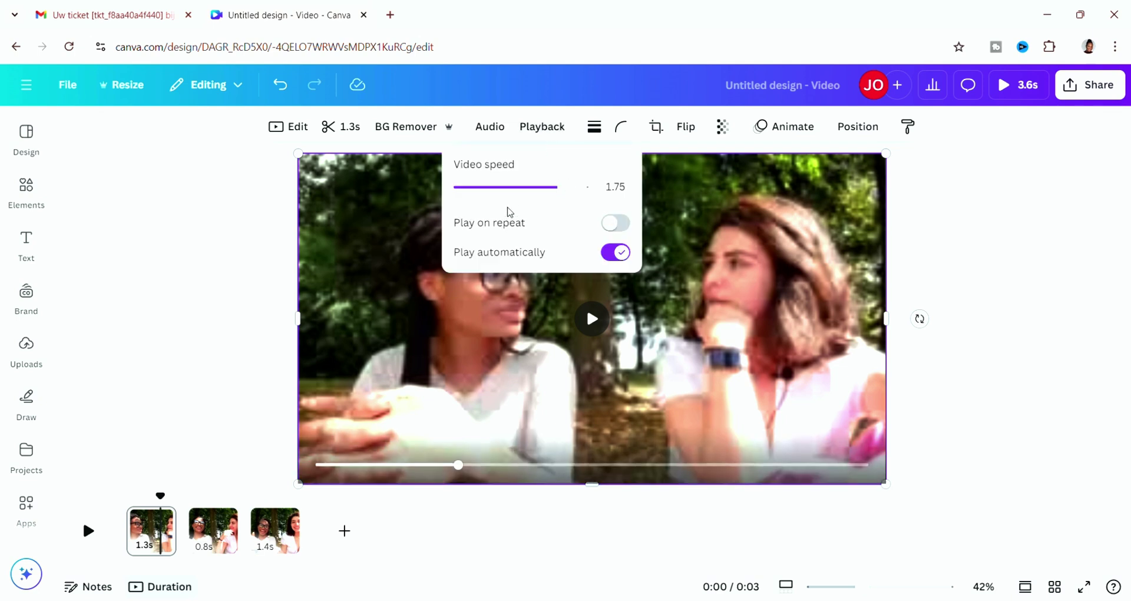
pyautogui.moveTo(506, 187)
pyautogui.mouseDown()
pyautogui.moveTo(495, 188)
pyautogui.moveTo(519, 192)
pyautogui.moveTo(457, 191)
pyautogui.moveTo(510, 195)
pyautogui.mouseUp()
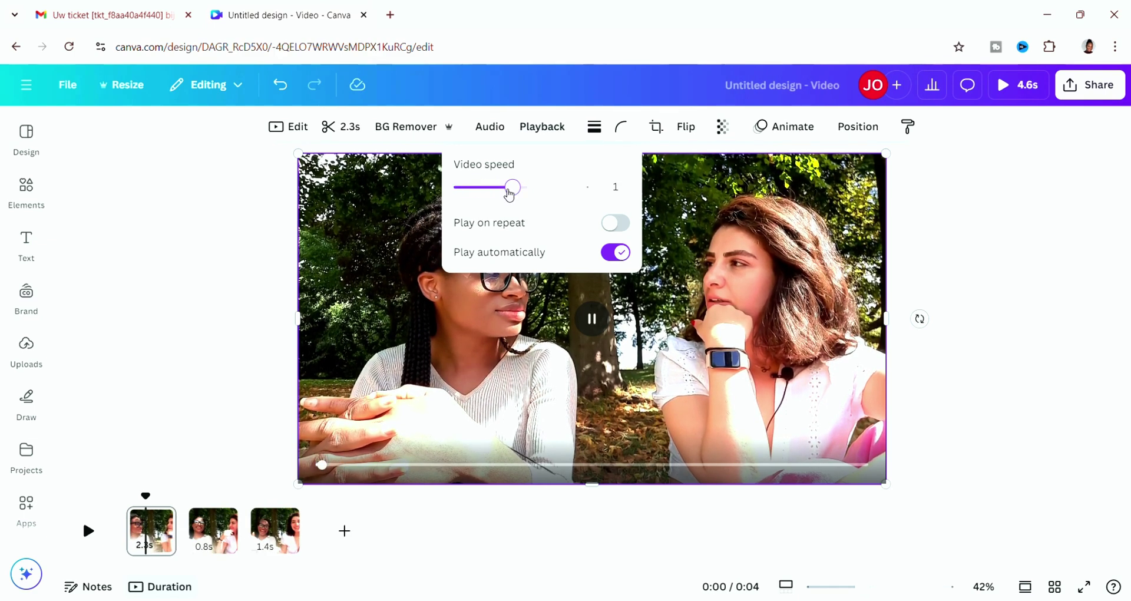
# Check the second page's audio volume and reduce the playback speed of its video
pyautogui.click(226, 521)
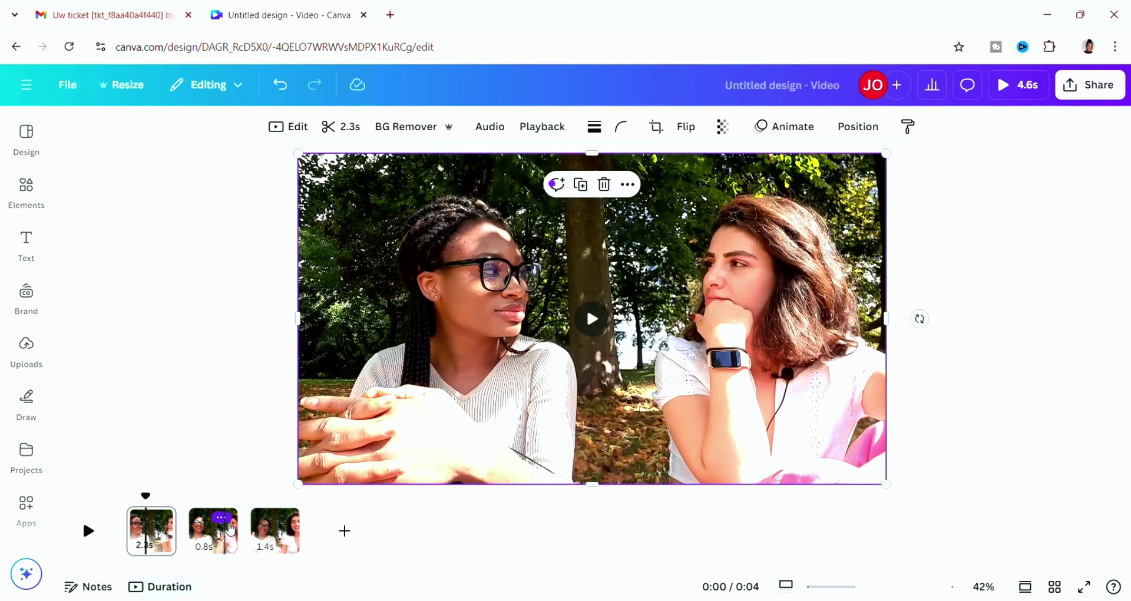
pyautogui.click(218, 521)
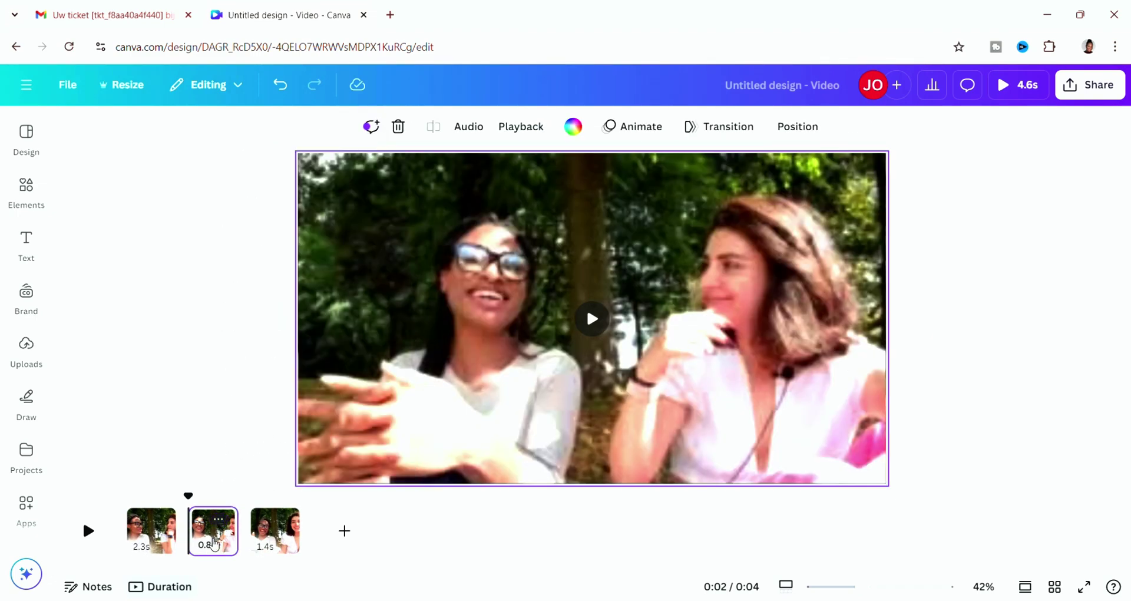
pyautogui.click(480, 127)
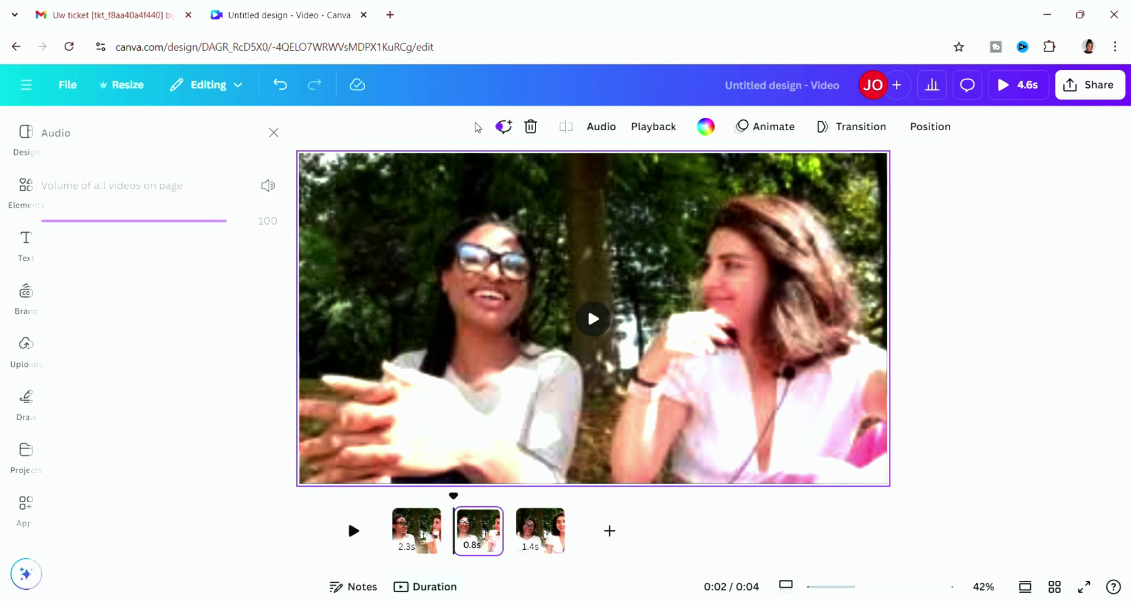
pyautogui.click(648, 129)
pyautogui.click(624, 184)
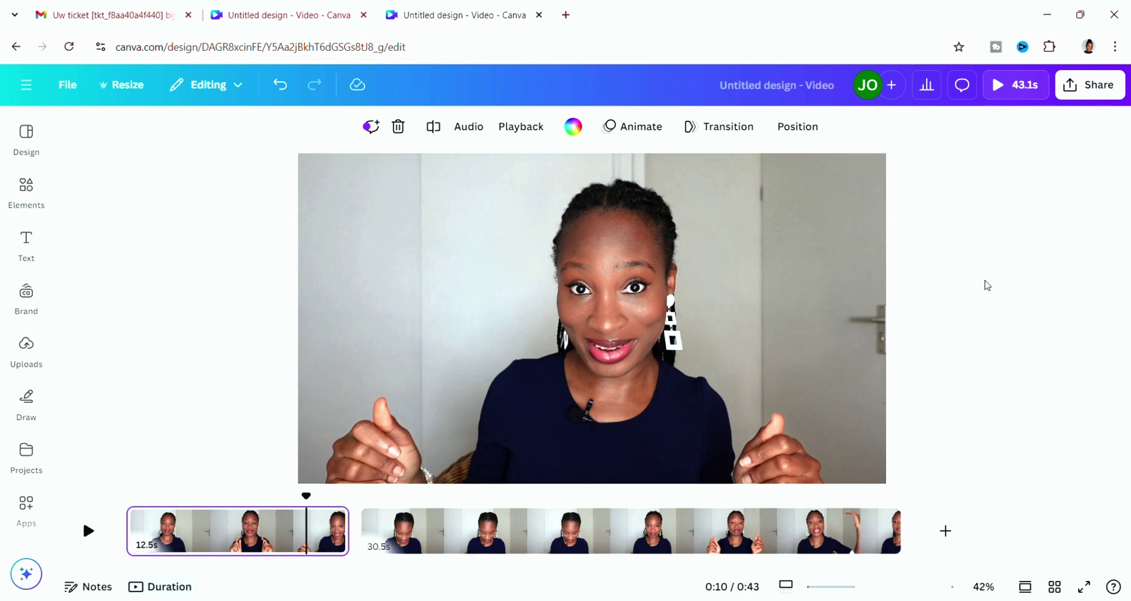
# Generate Highlights from the first page's video and preview the Introduction to Fashion Showcase highlight
pyautogui.click(691, 337)
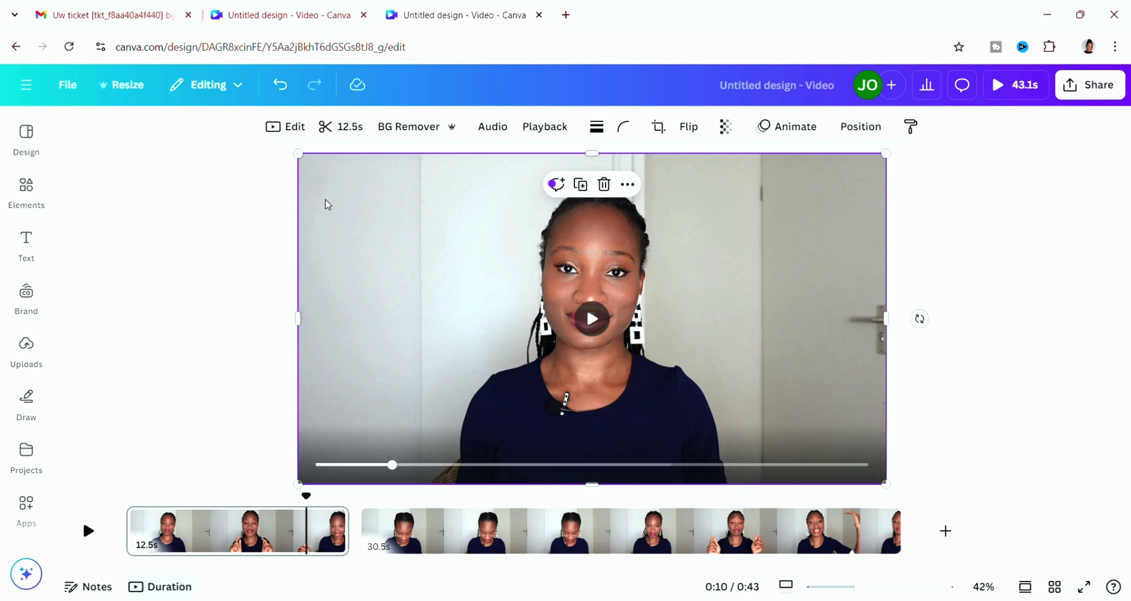
pyautogui.click(301, 132)
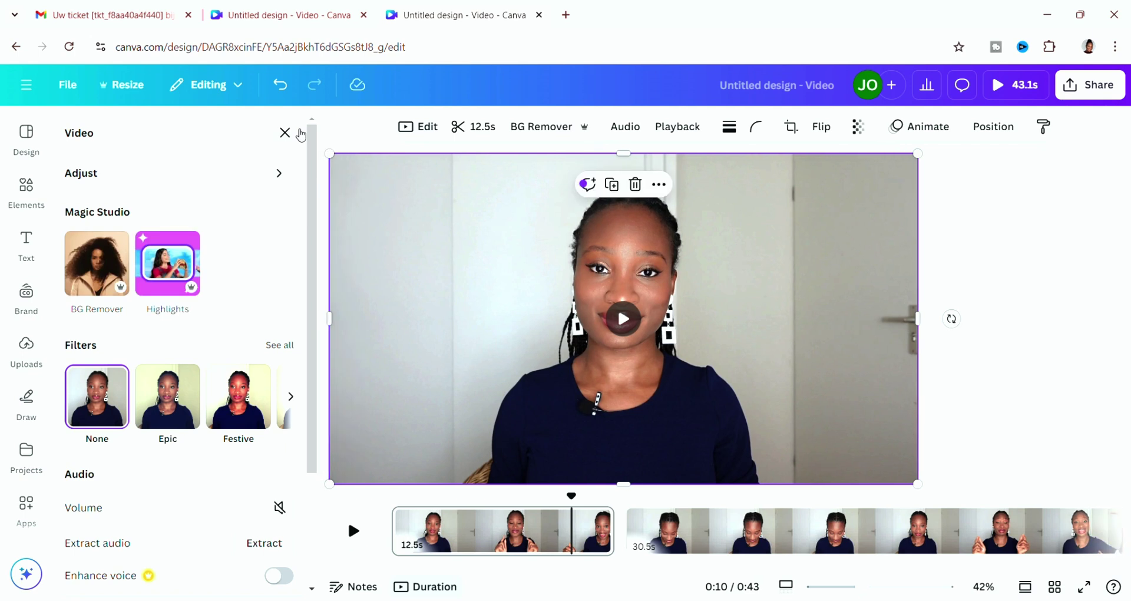
pyautogui.click(176, 265)
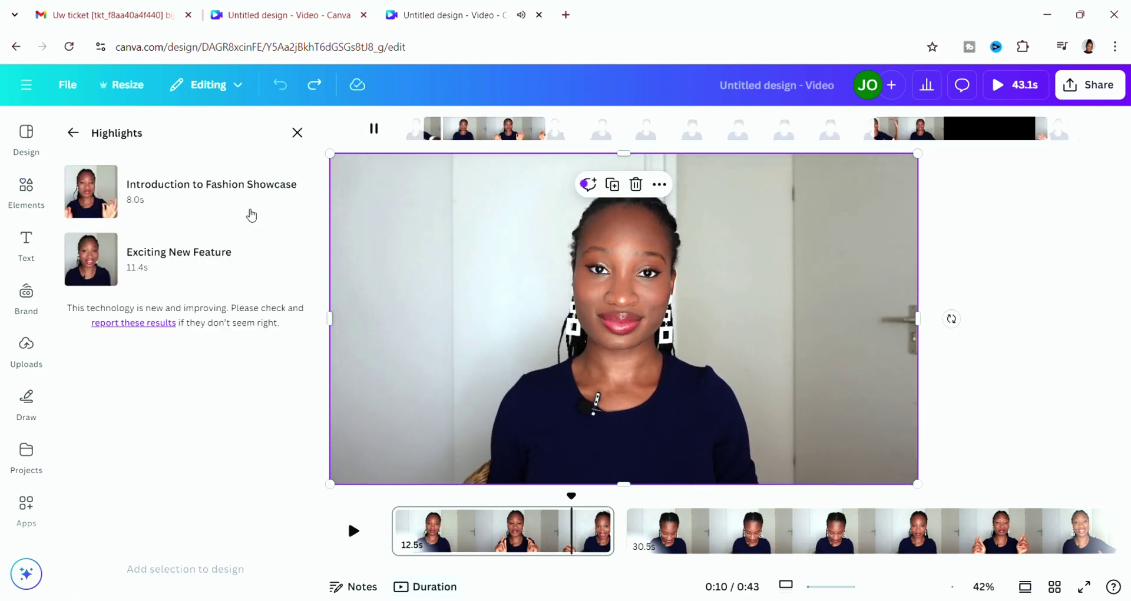
pyautogui.press('space')
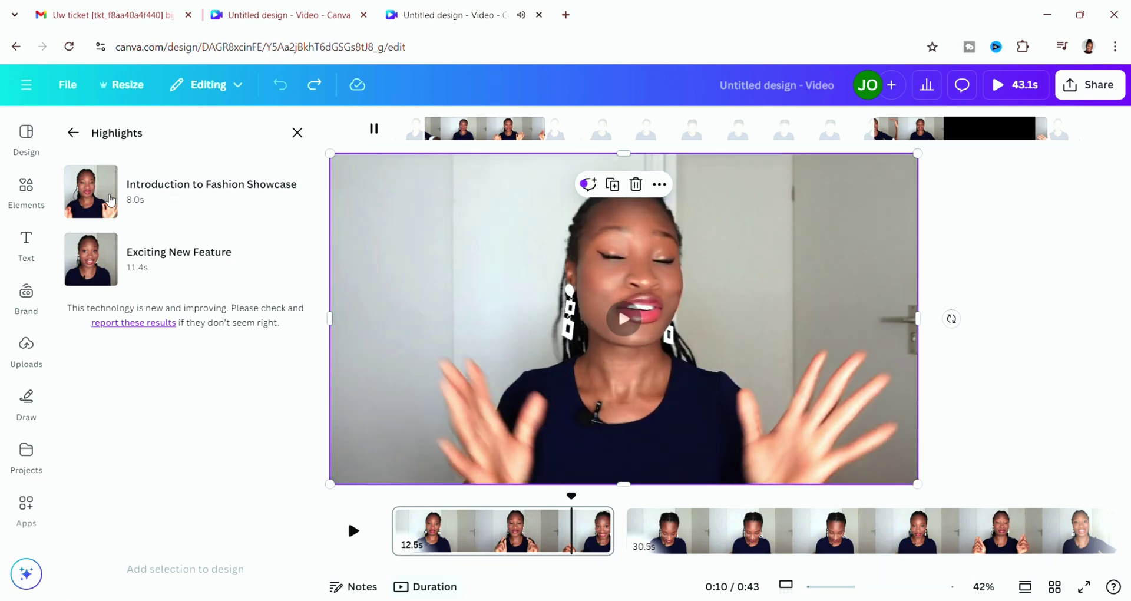
pyautogui.click(216, 201)
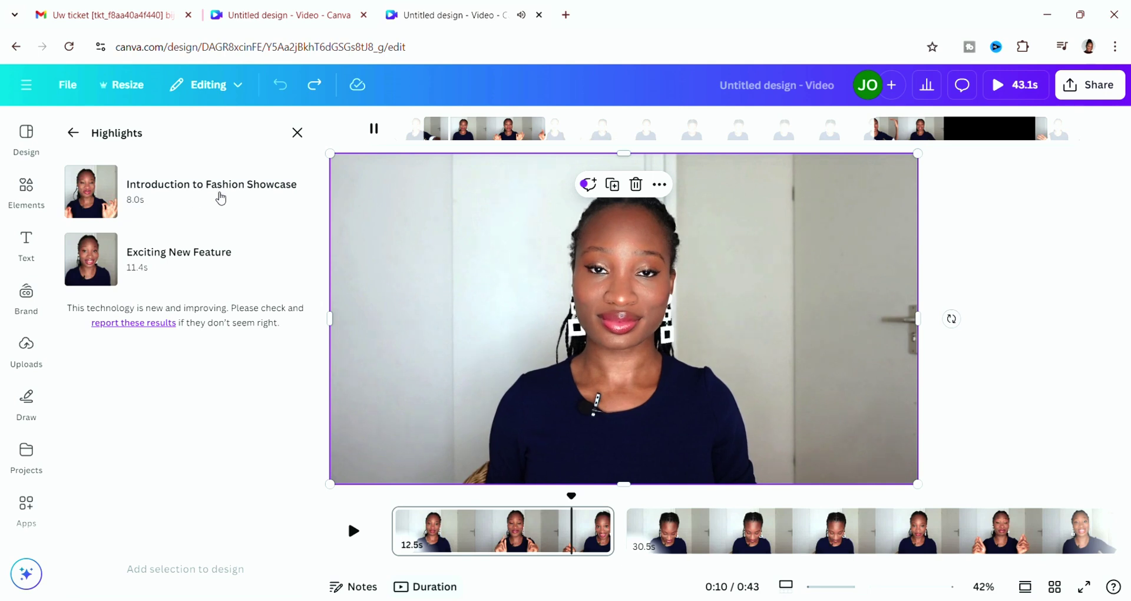
pyautogui.press('space')
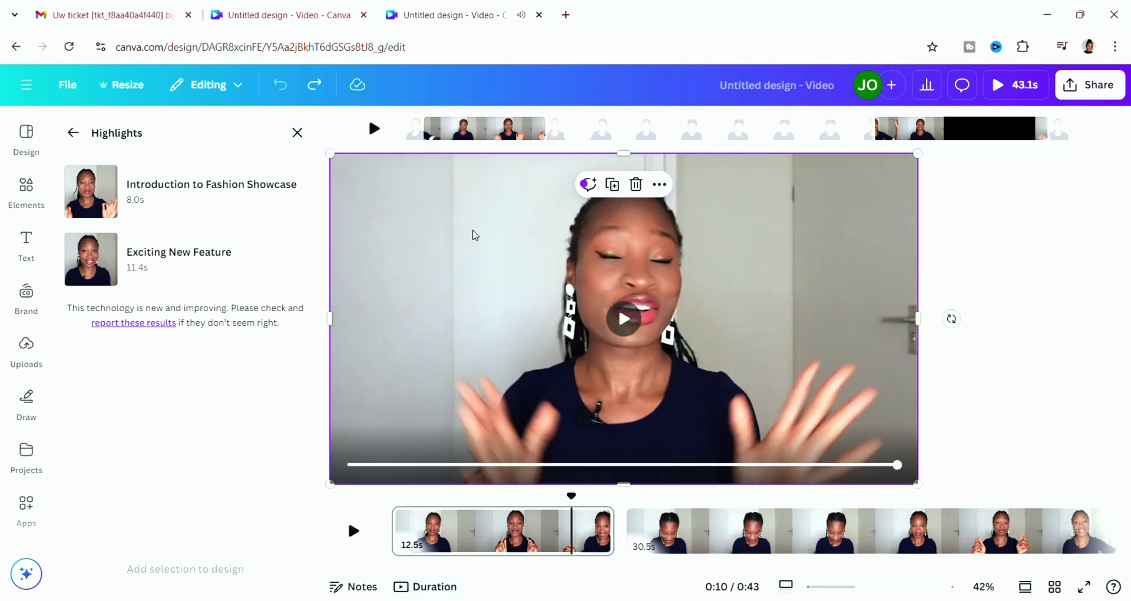
# Try adding only the Introduction to Fashion Showcase highlight to the design in place of the first page's clip
pyautogui.click(177, 260)
pyautogui.click(190, 197)
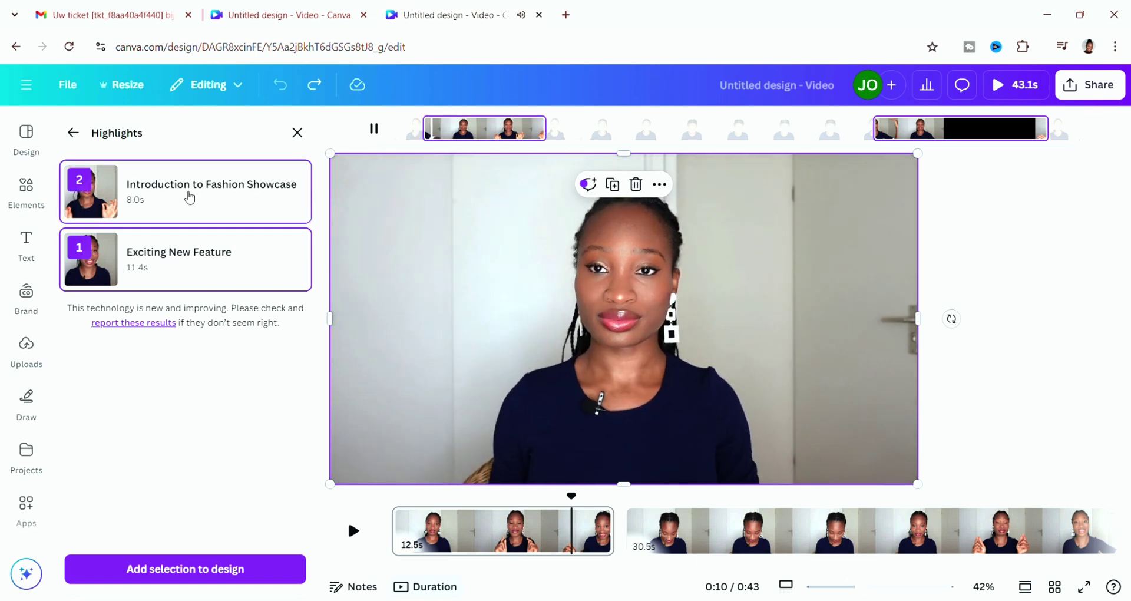
pyautogui.click(160, 278)
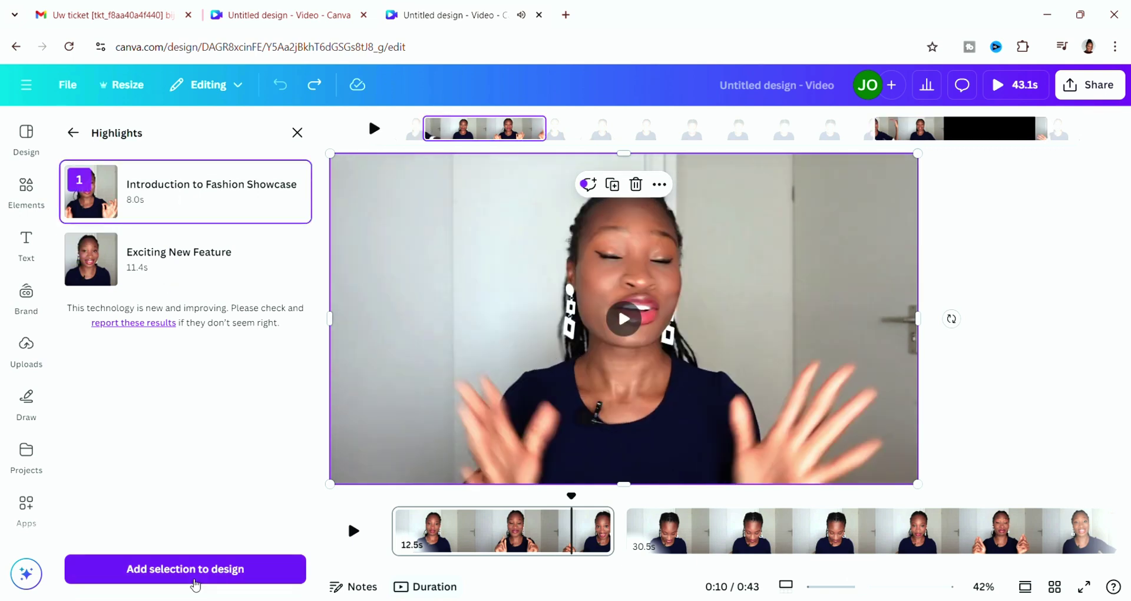
pyautogui.click(185, 569)
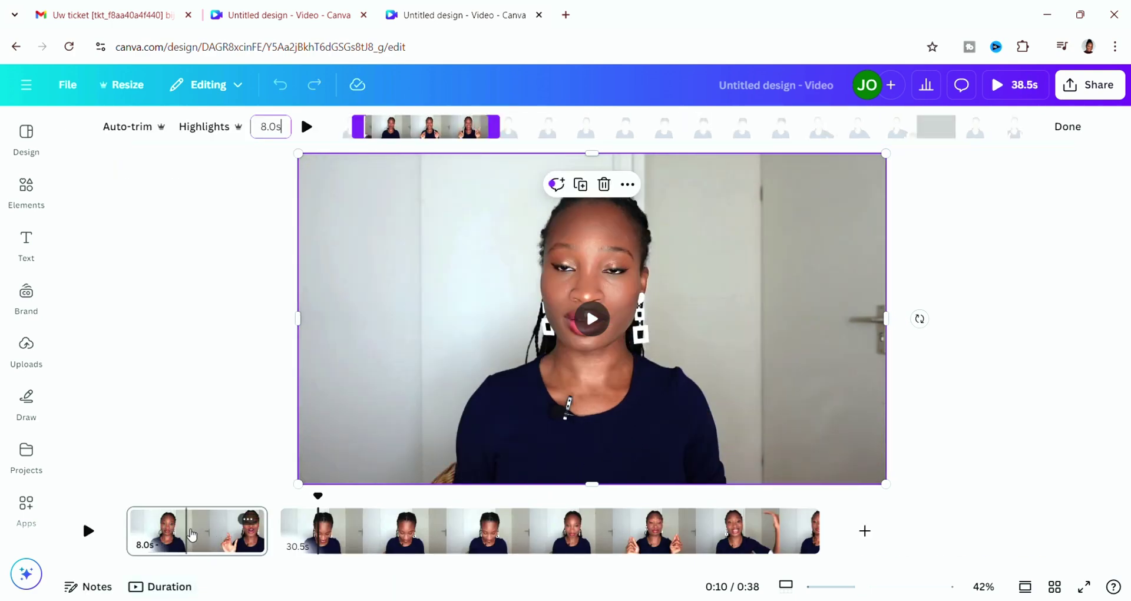
pyautogui.click(273, 468)
pyautogui.click(308, 455)
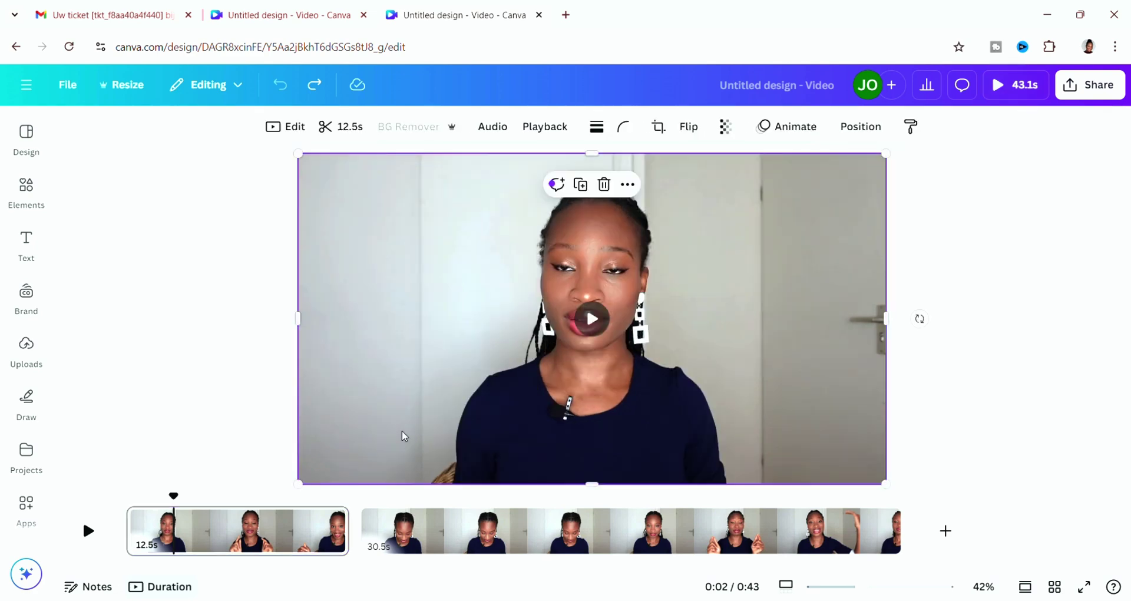
# Add both highlights of the first page's video to the design, Introduction to Fashion Showcase first and Exciting New Feature second
pyautogui.click(278, 133)
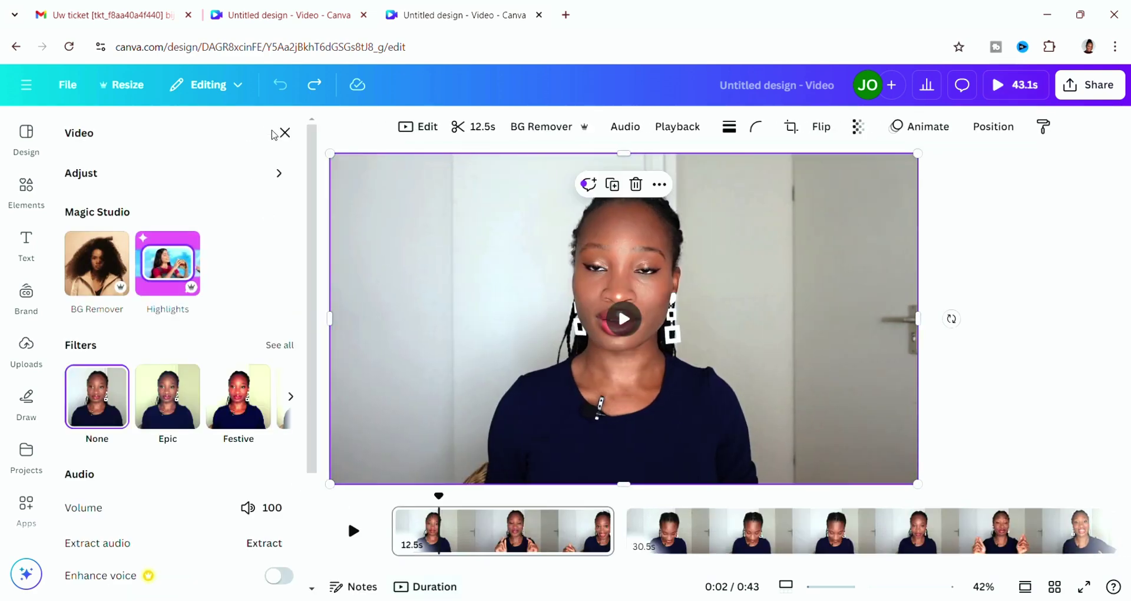
pyautogui.click(178, 284)
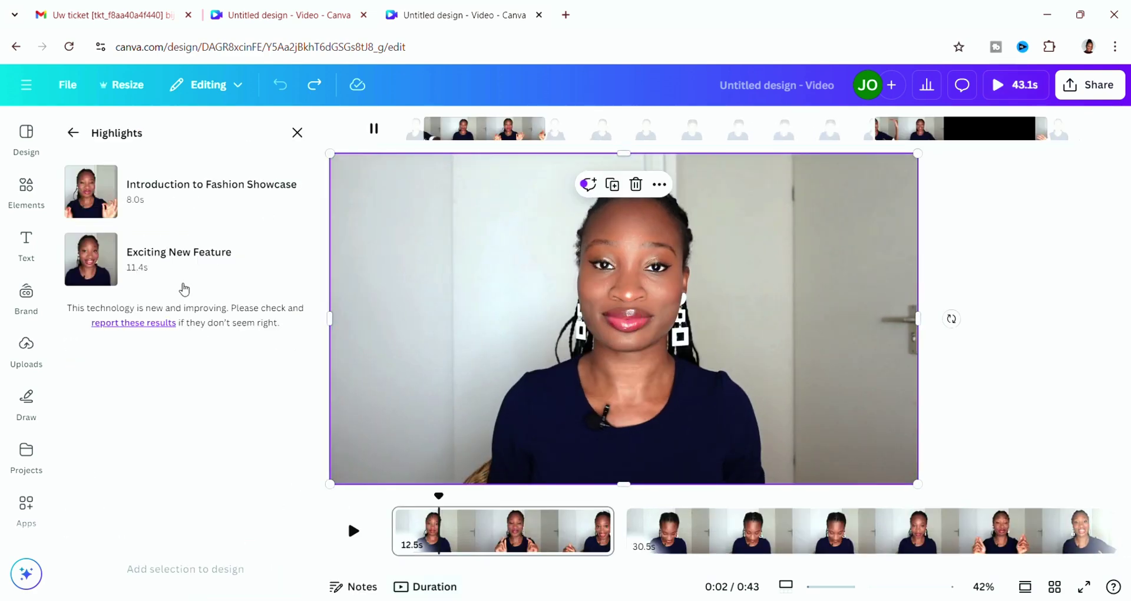
pyautogui.click(172, 202)
pyautogui.click(174, 258)
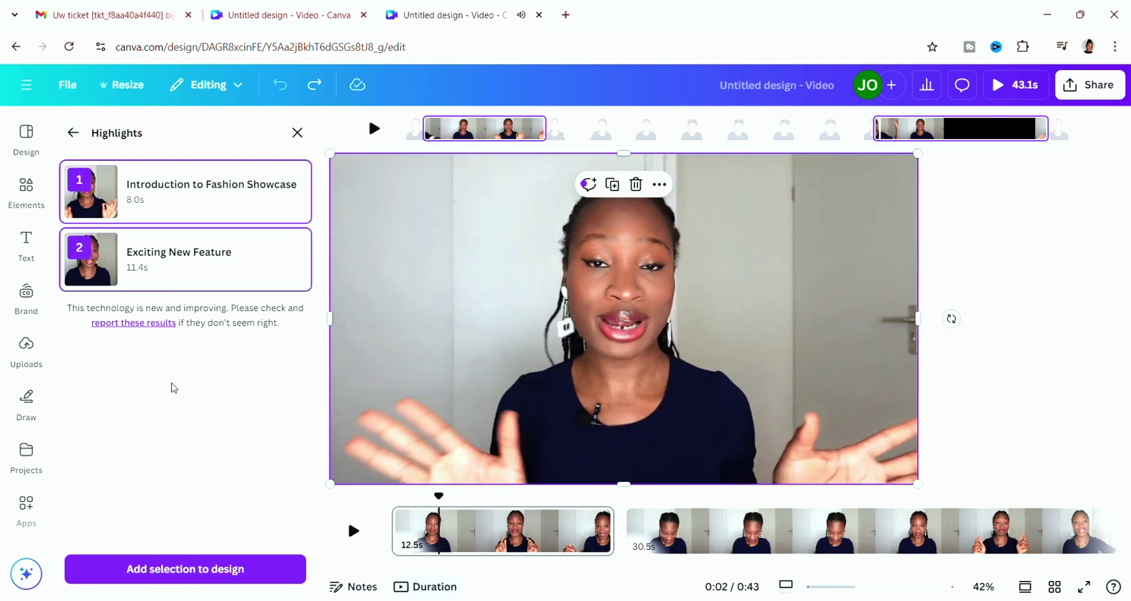
pyautogui.click(194, 579)
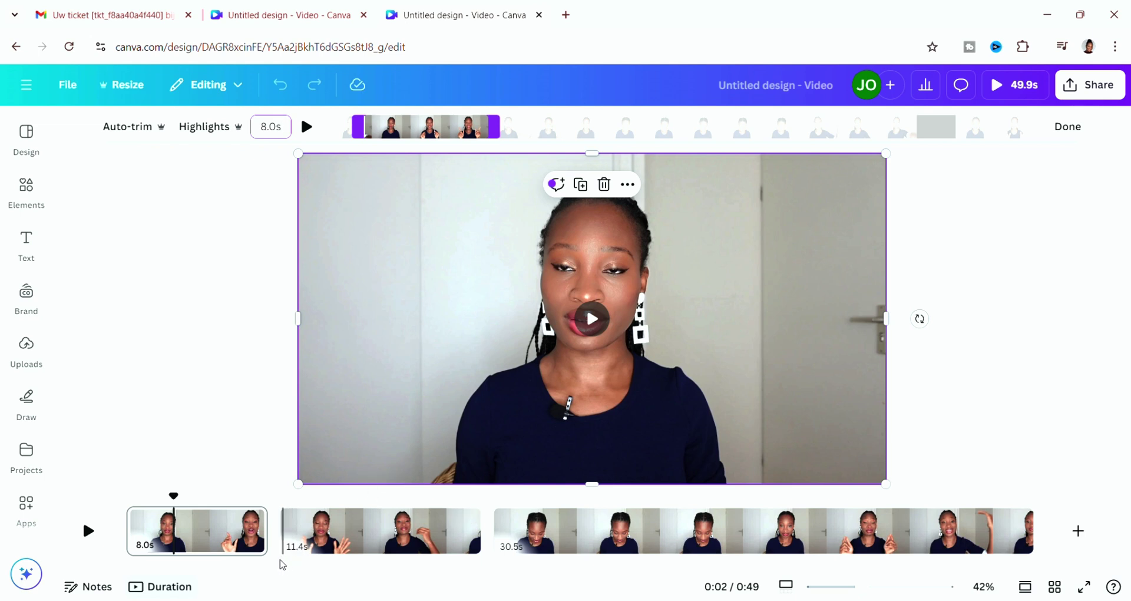
# Apply a Slide transition between the two highlight clips after trying Match & Move and Circle Wipe
pyautogui.moveTo(276, 537)
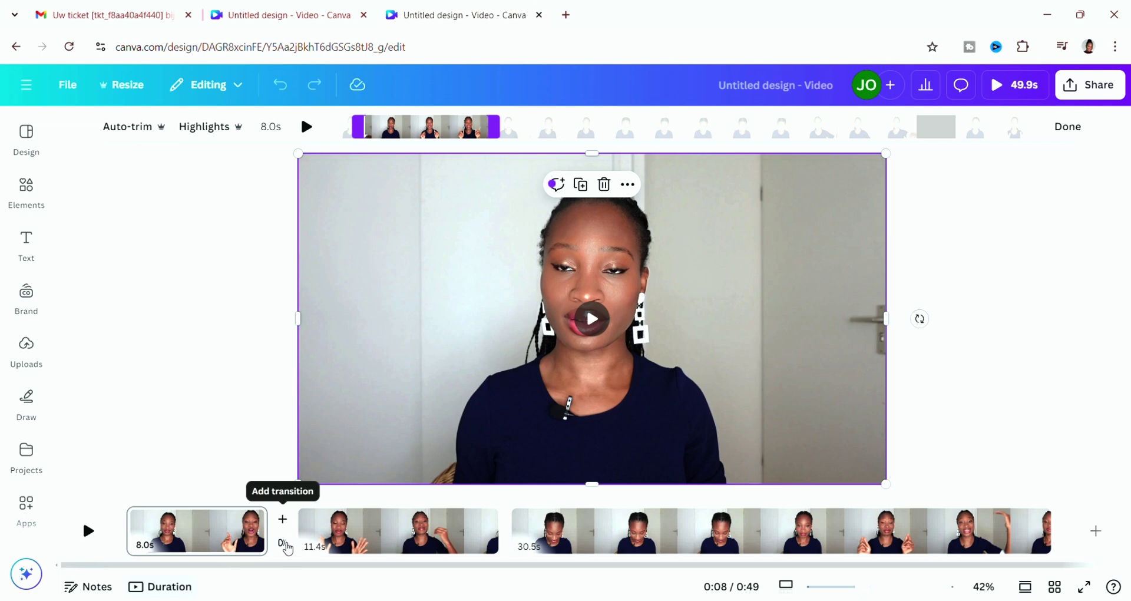
pyautogui.click(285, 546)
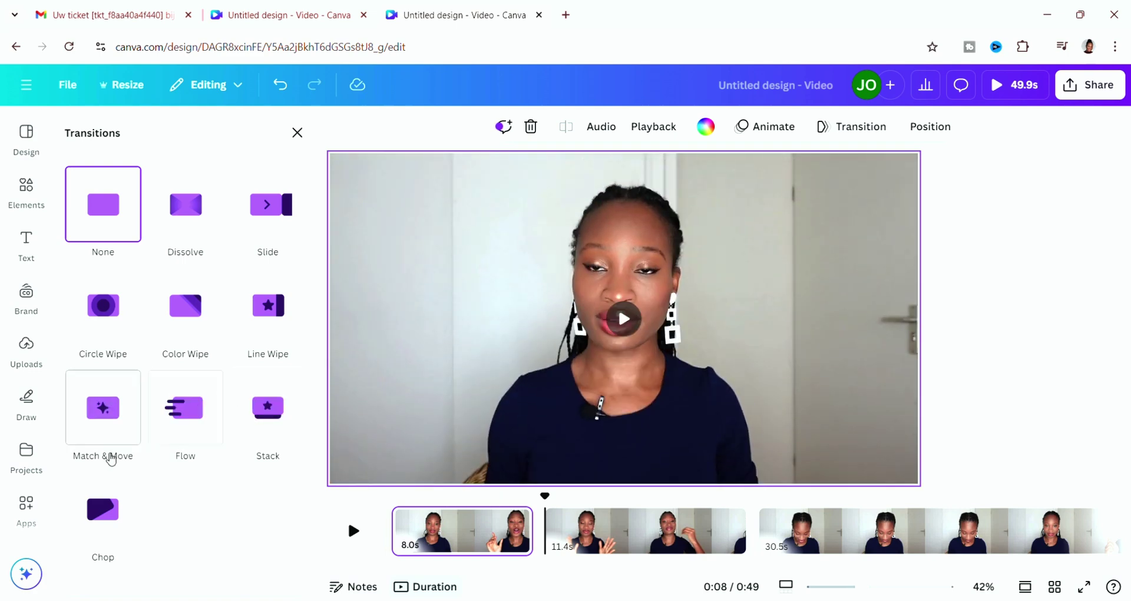
pyautogui.click(106, 406)
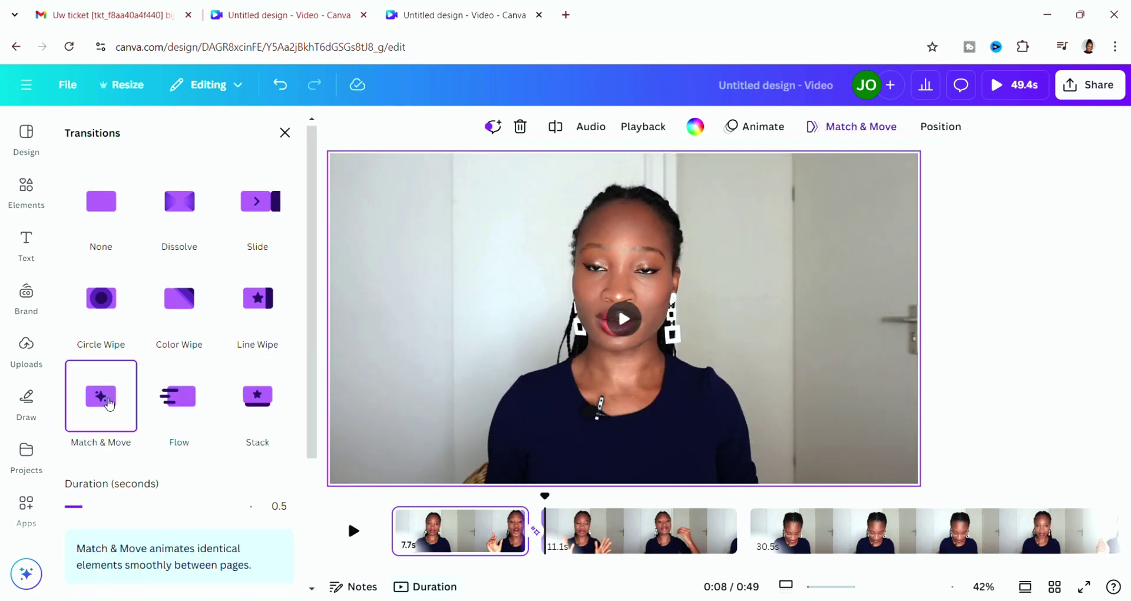
pyautogui.click(102, 298)
pyautogui.click(257, 202)
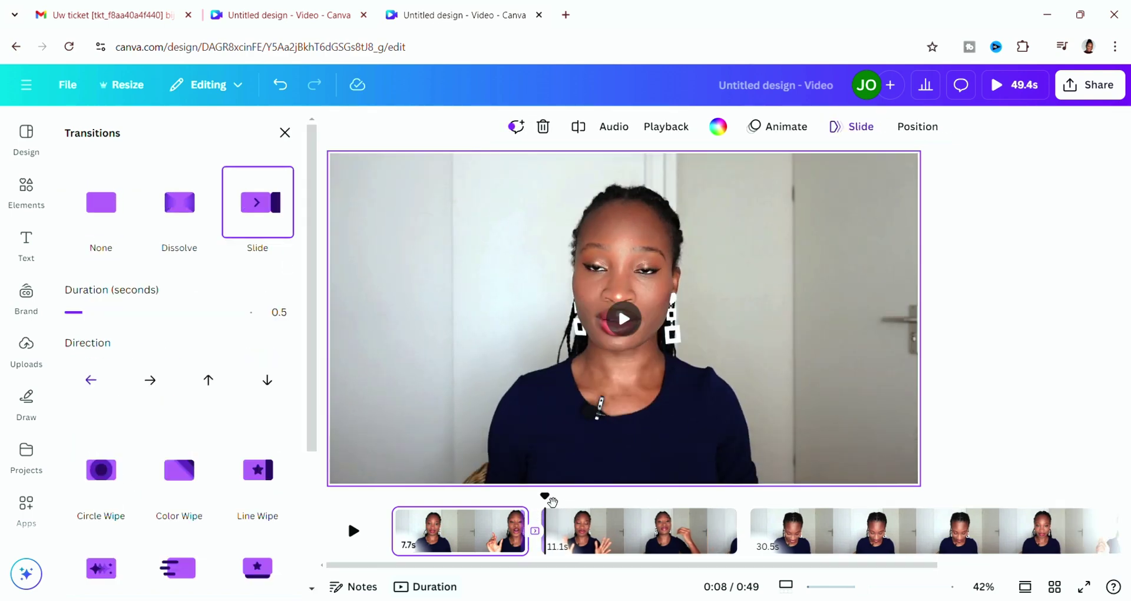
# Play the timeline across the Slide transition between the two highlight clips
pyautogui.moveTo(552, 502); pyautogui.dragTo(496, 498)
pyautogui.click(354, 531)
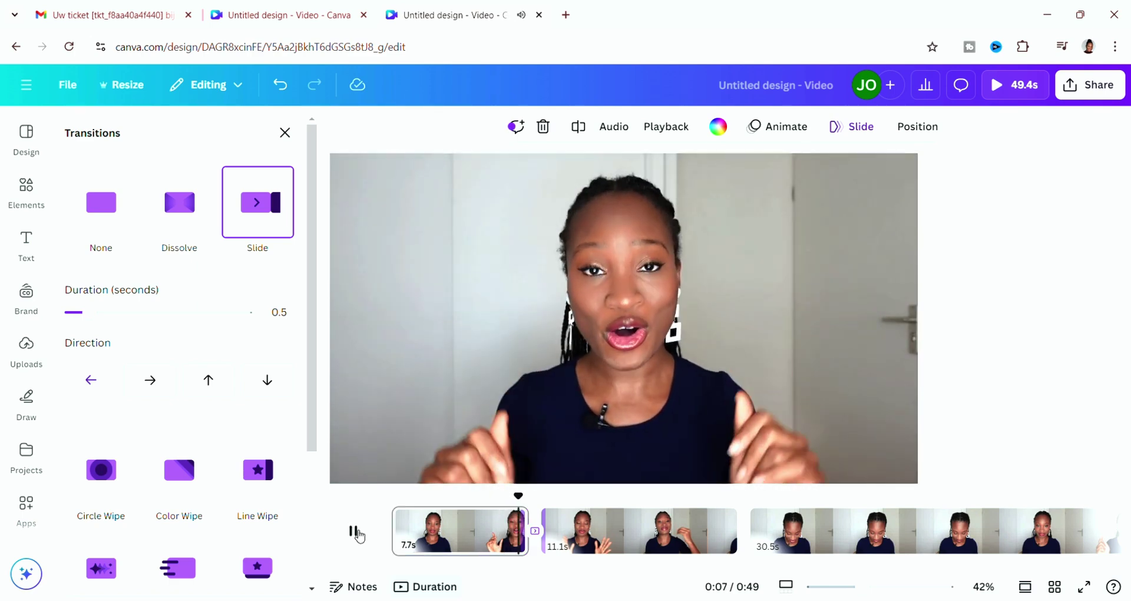
pyautogui.click(354, 531)
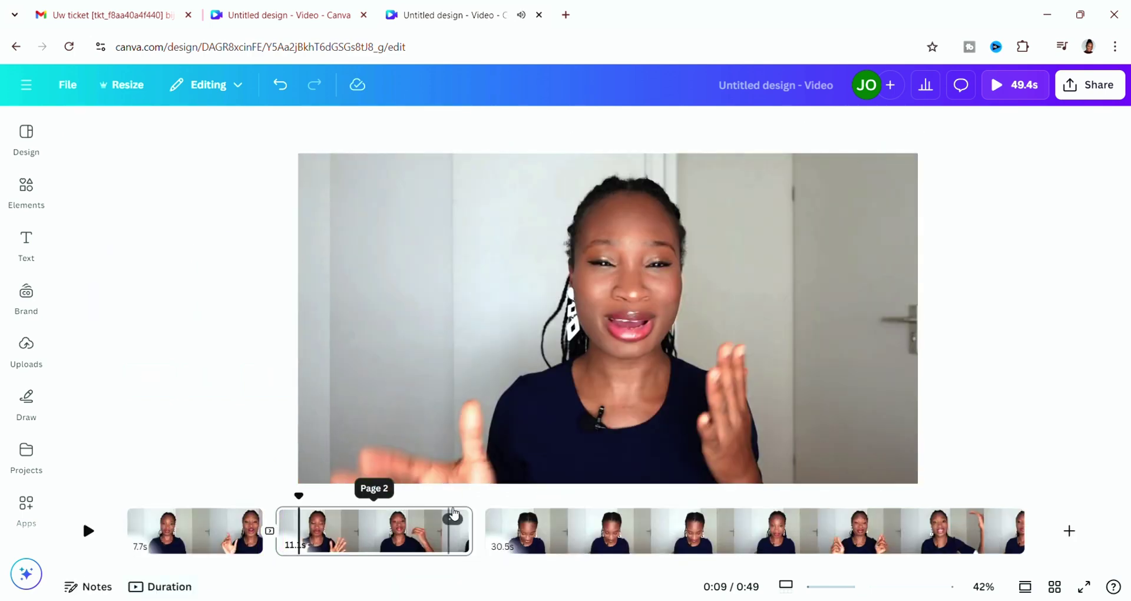
# Insert a page between the two highlight clips and apply the first page of the Gray and Black Minimal Website Animated Presentation Video template
pyautogui.click(273, 533)
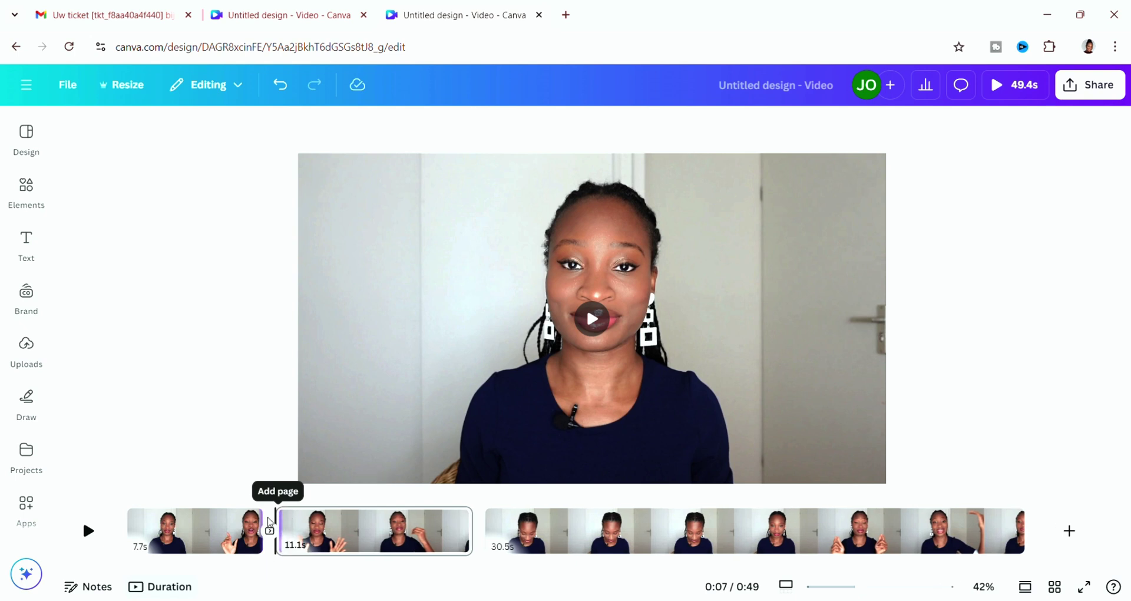
pyautogui.click(279, 522)
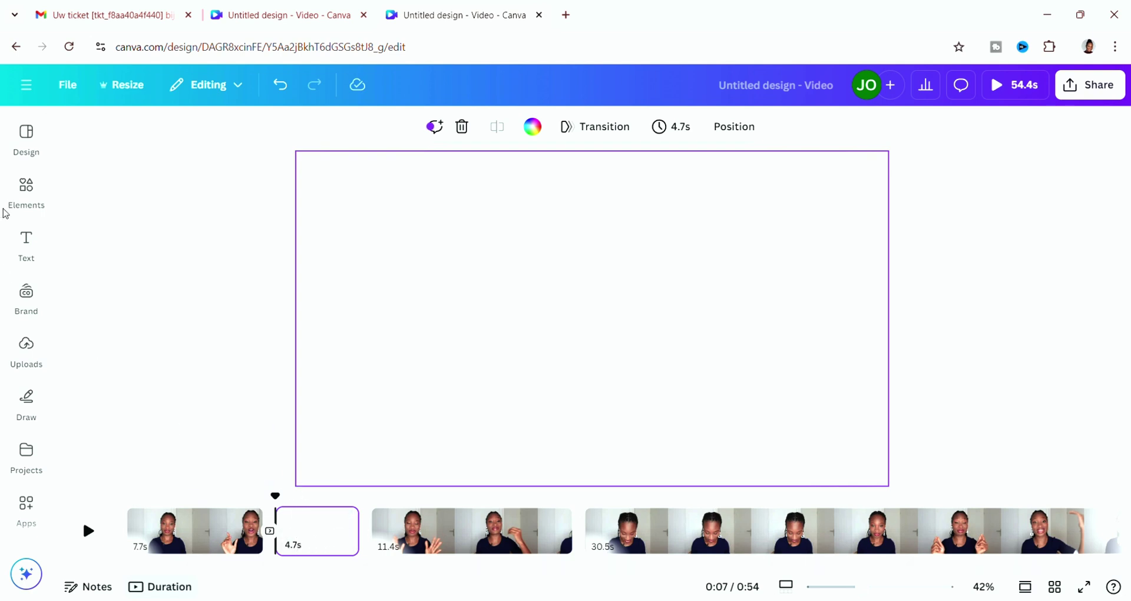
pyautogui.click(25, 194)
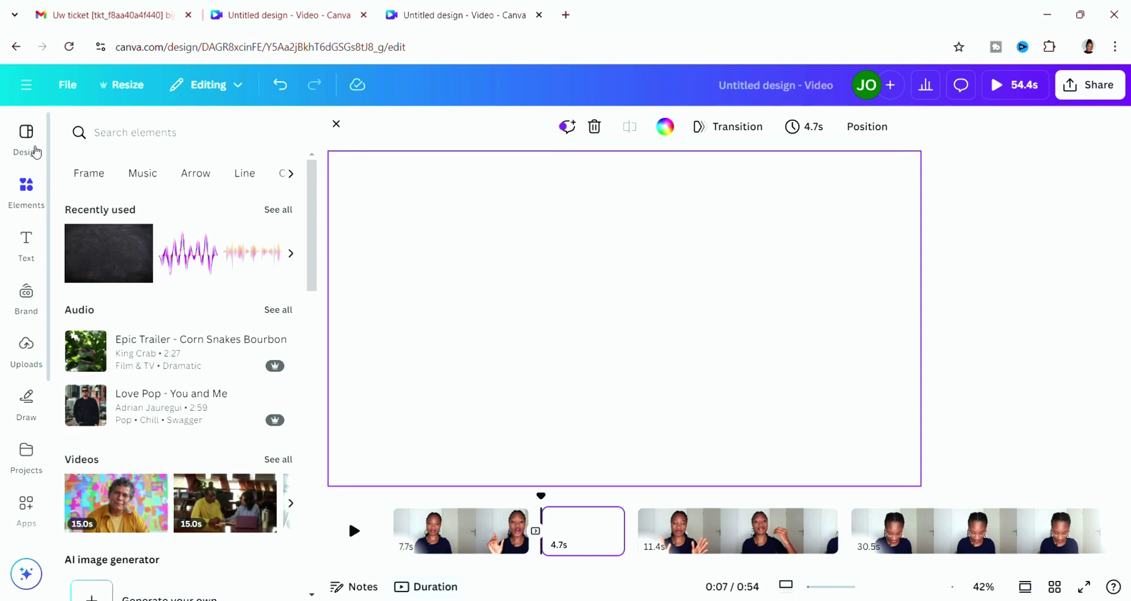
pyautogui.click(36, 152)
pyautogui.scroll(-5, 149, 316)
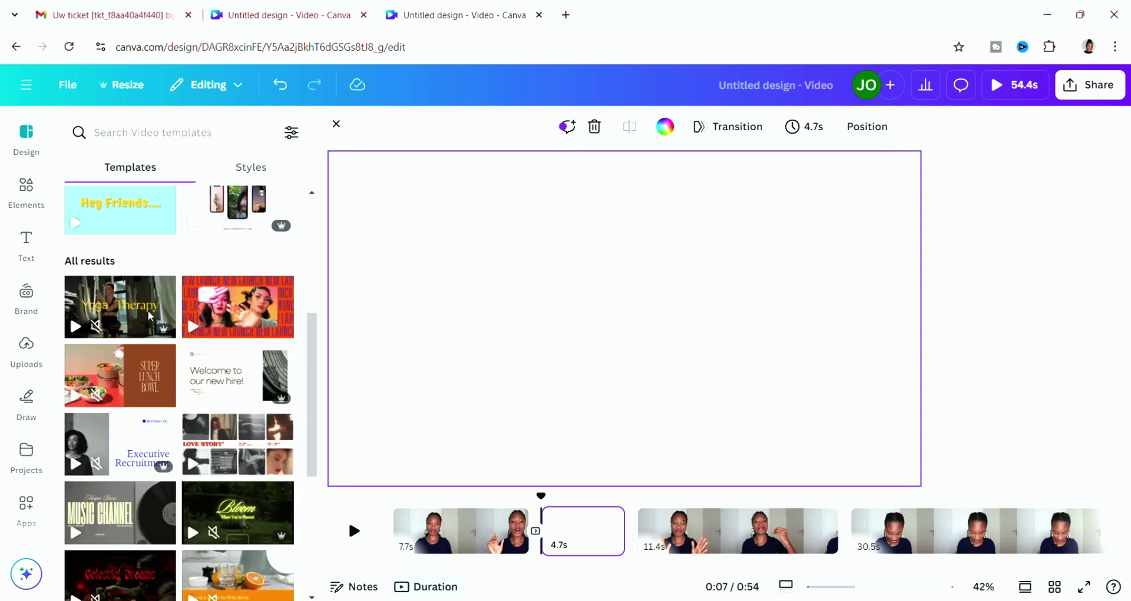
pyautogui.scroll(-7, 149, 316)
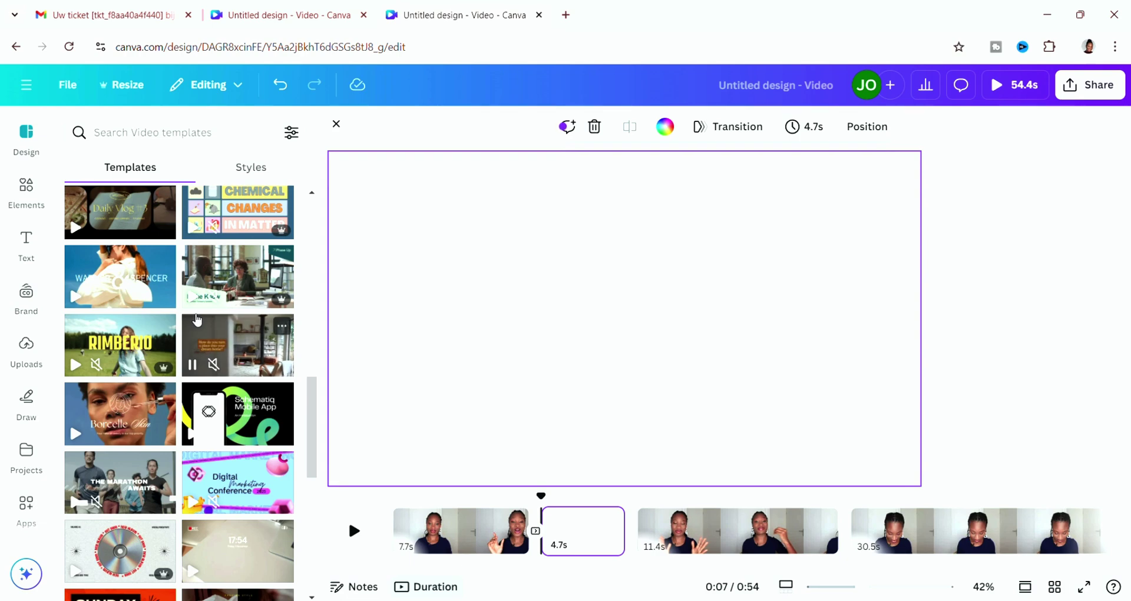
pyautogui.scroll(-8, 196, 320)
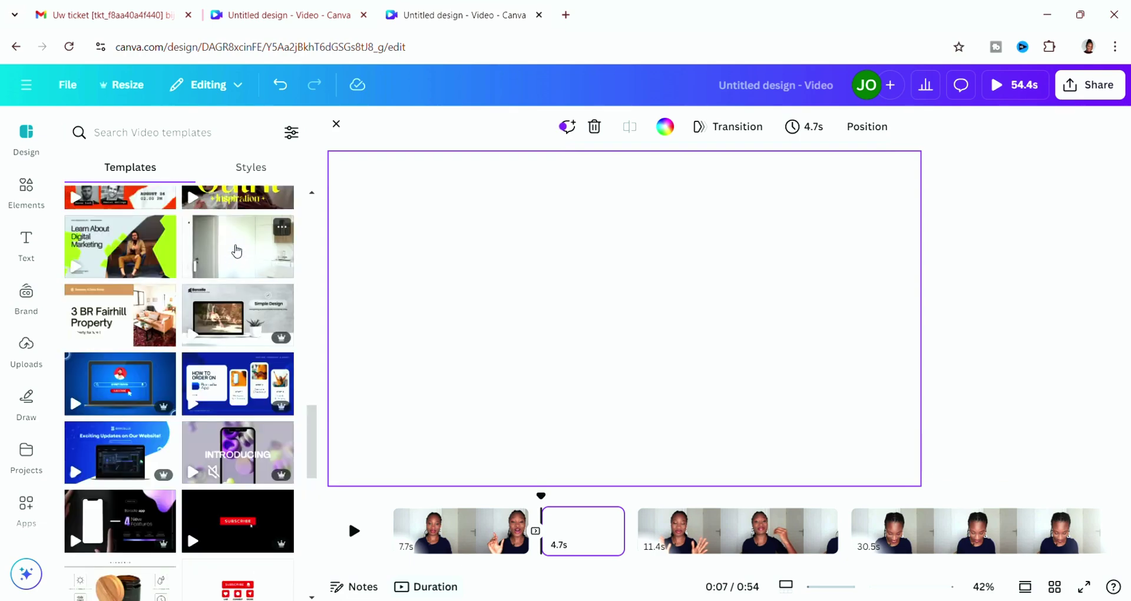
pyautogui.click(237, 324)
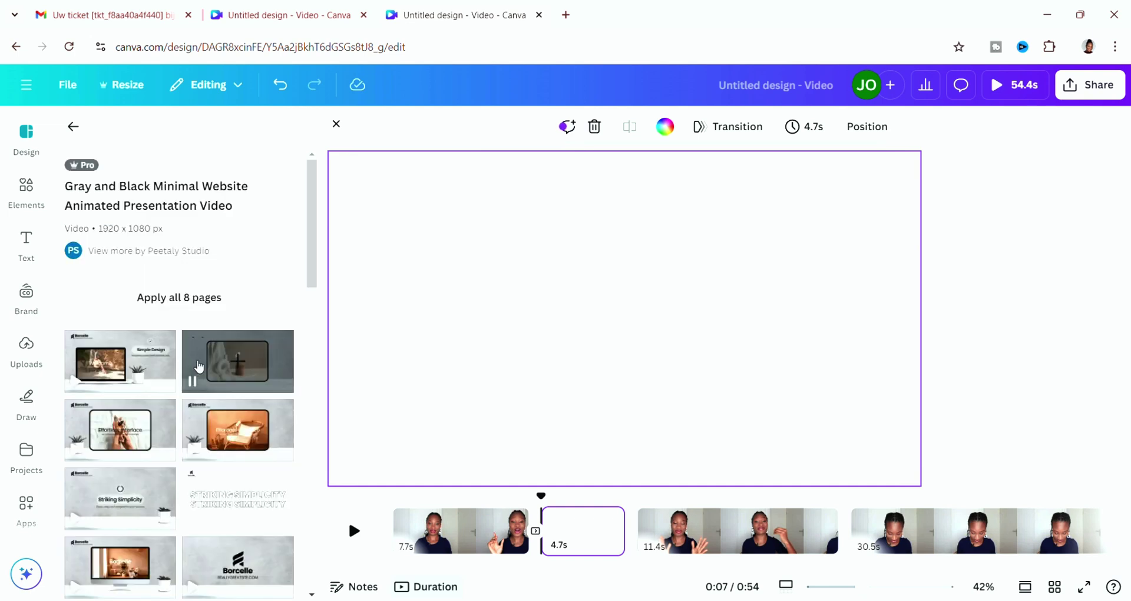
pyautogui.click(166, 378)
# Replace the "Simple Design" heading on the template page with "fashion and ai"
pyautogui.click(715, 371)
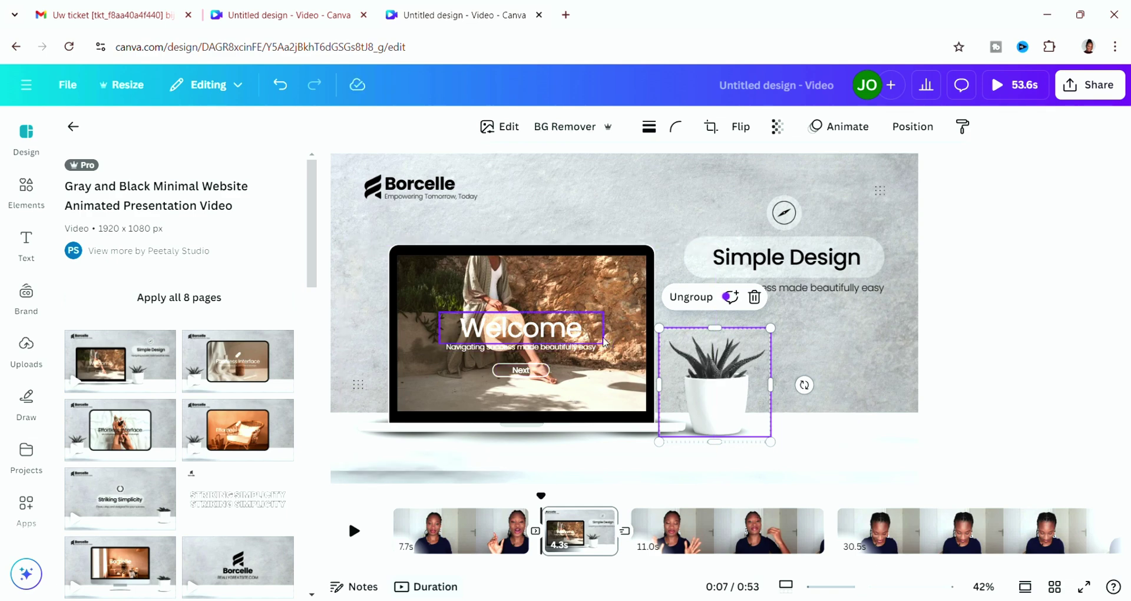
pyautogui.click(842, 259)
pyautogui.click(843, 263)
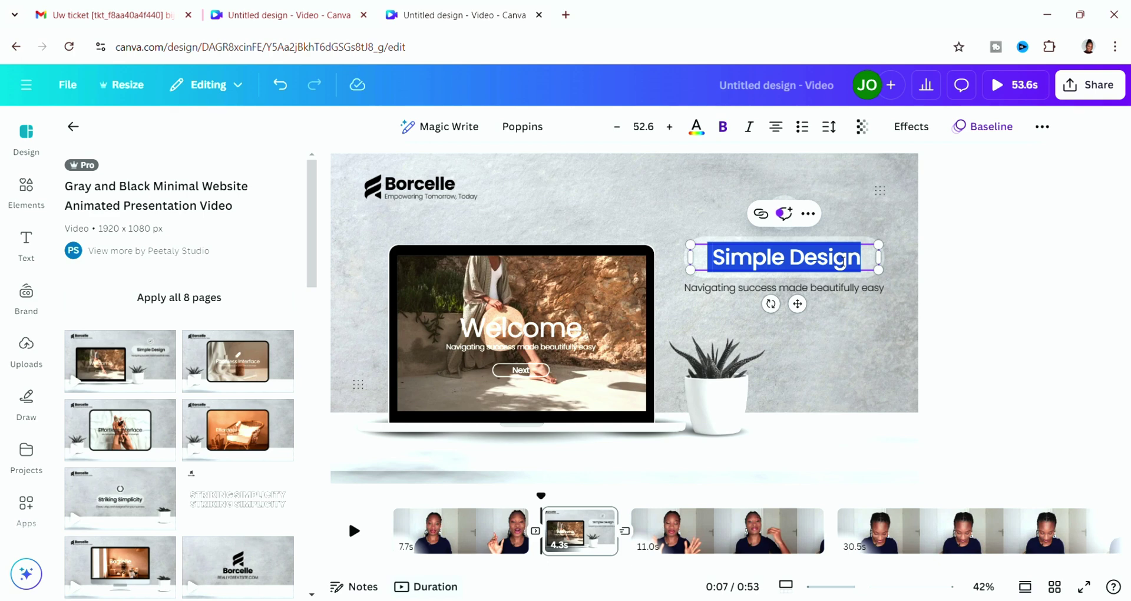
pyautogui.write('fash')
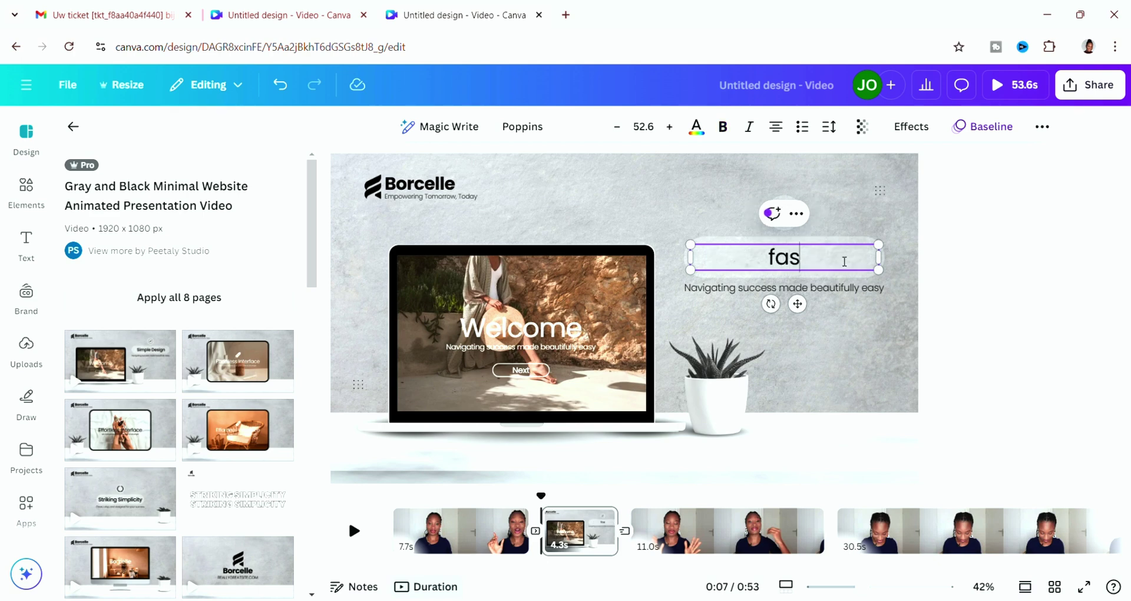
pyautogui.write('ion')
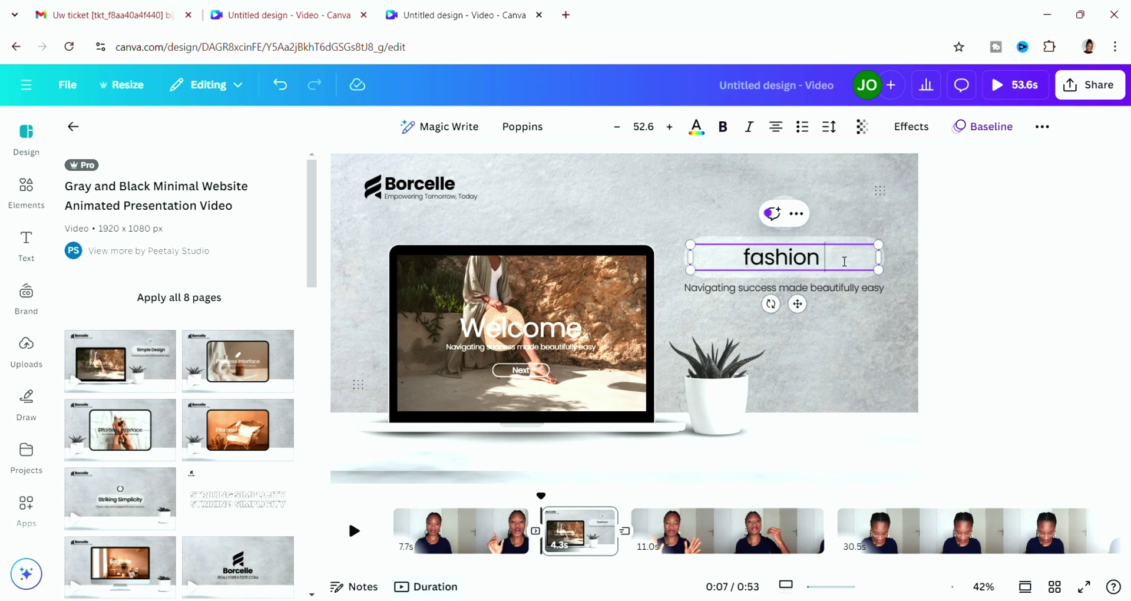
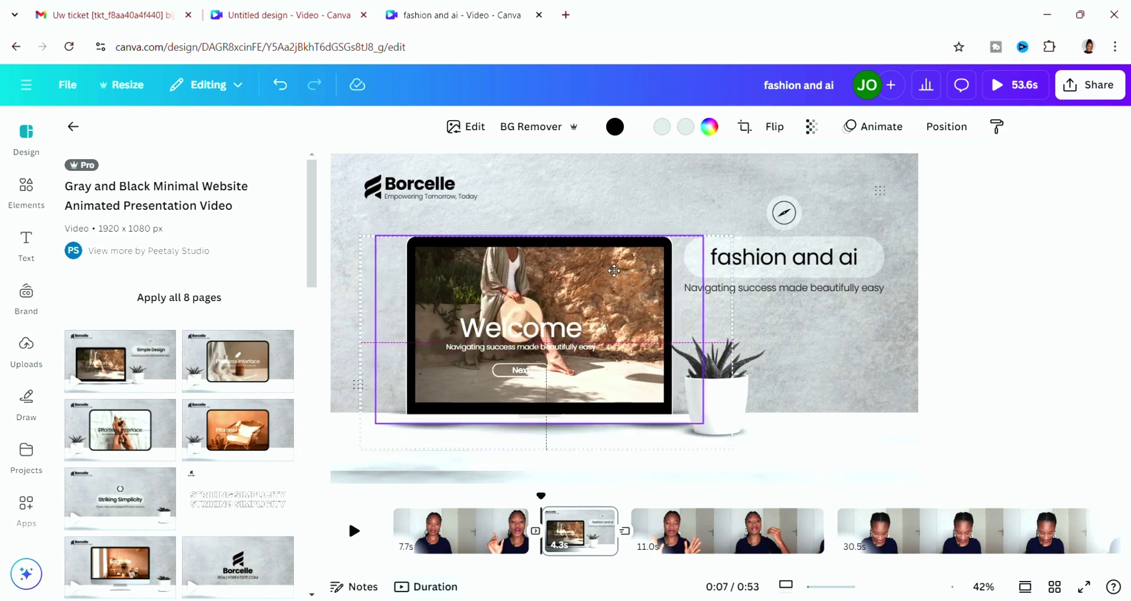
# Nudge the laptop mockup together with its shadows slightly upward and select the laptop graphic
pyautogui.click(514, 201)
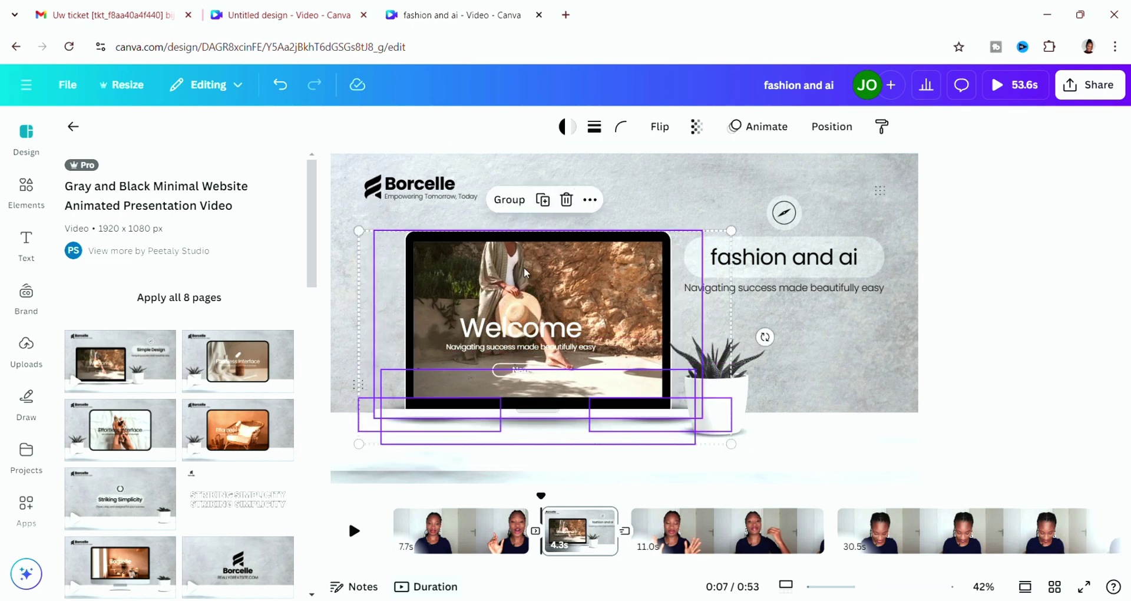
pyautogui.moveTo(527, 274); pyautogui.dragTo(529, 272)
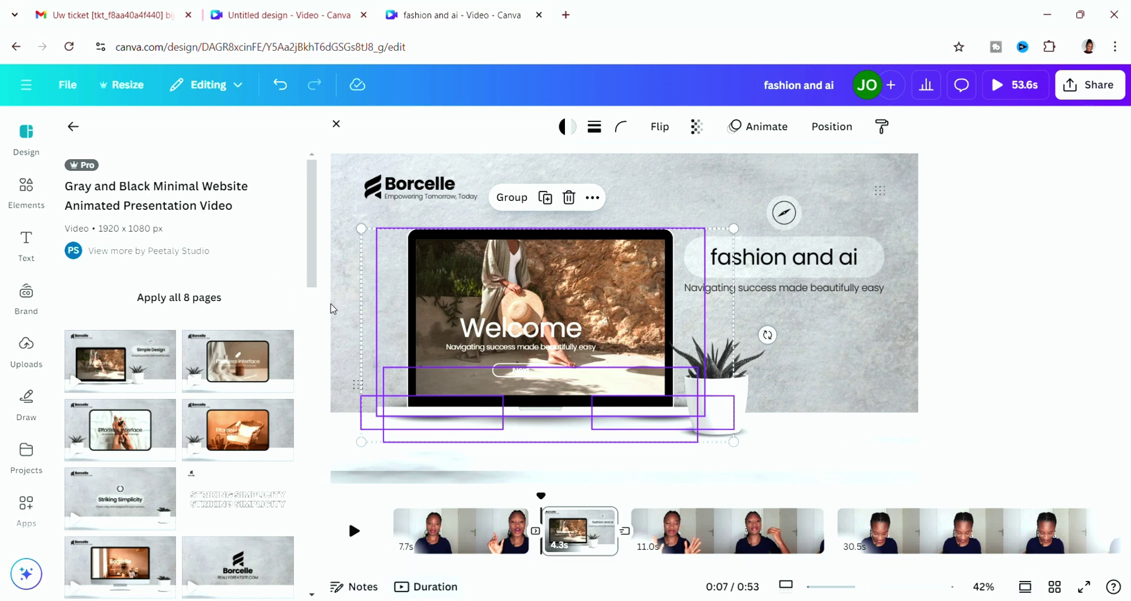
pyautogui.click(419, 297)
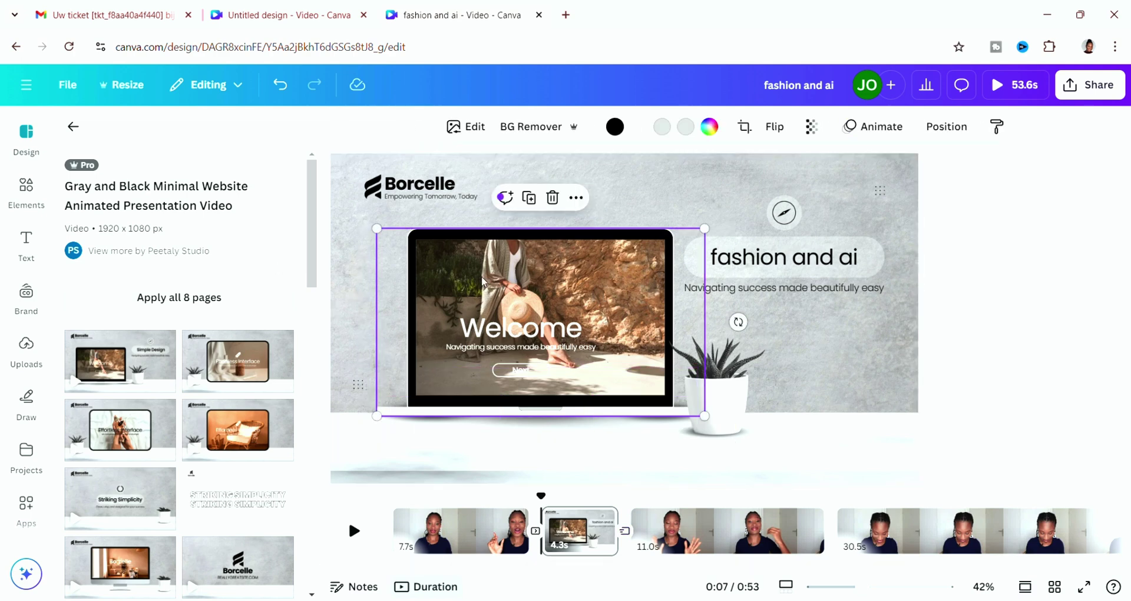
# Replace the "Borcelle" brand name on the template page with the presenter's full name and delete the logo icon beside it
pyautogui.doubleClick(448, 185)
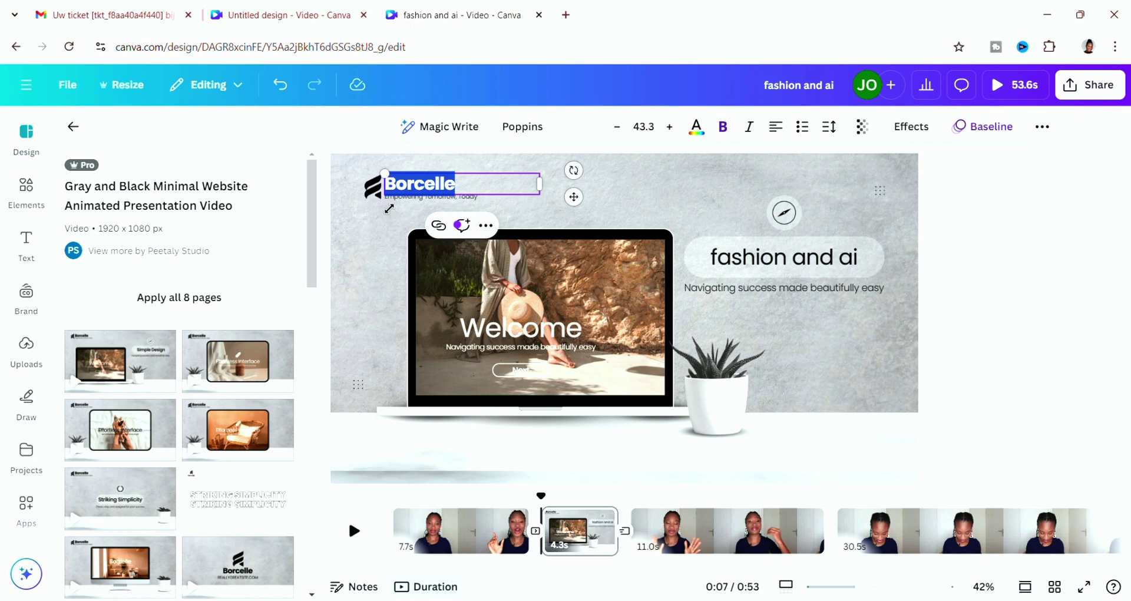
pyautogui.write('jessi')
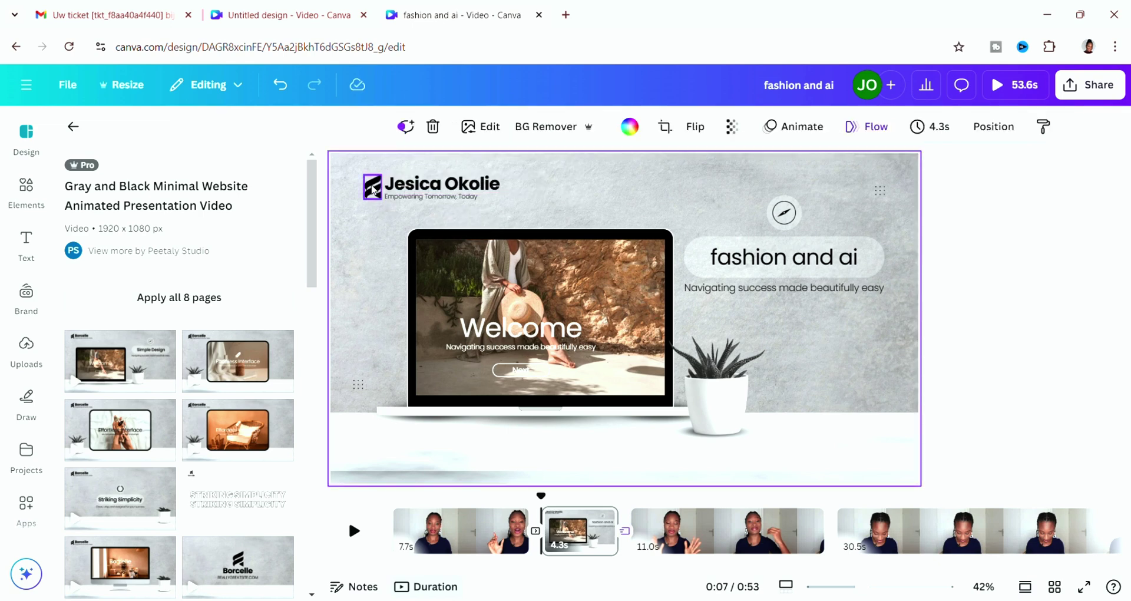
pyautogui.press('Delete')
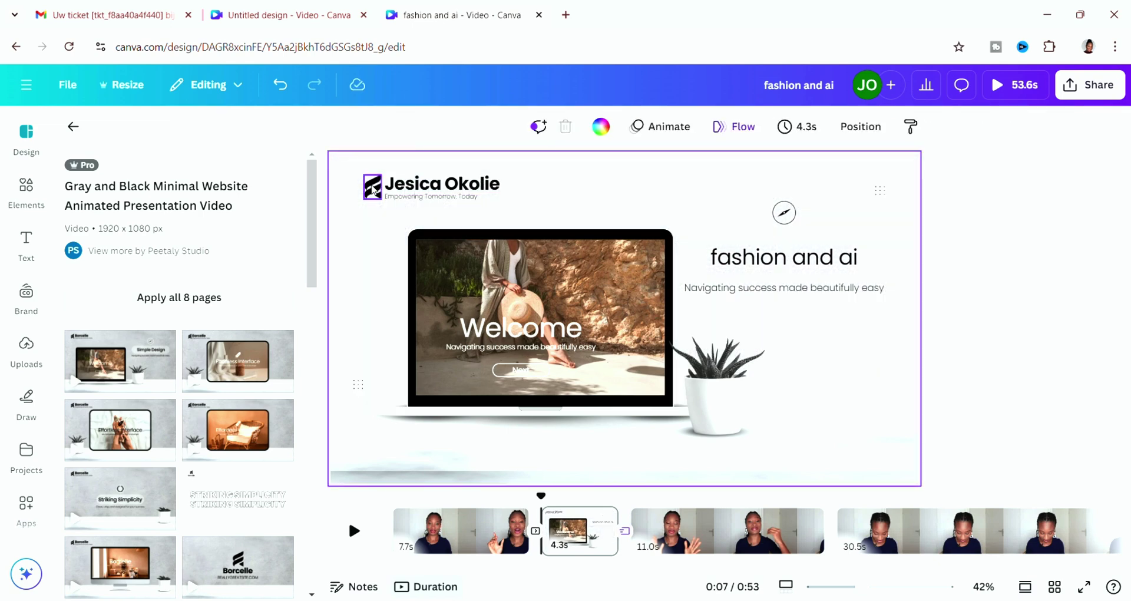
pyautogui.click(280, 84)
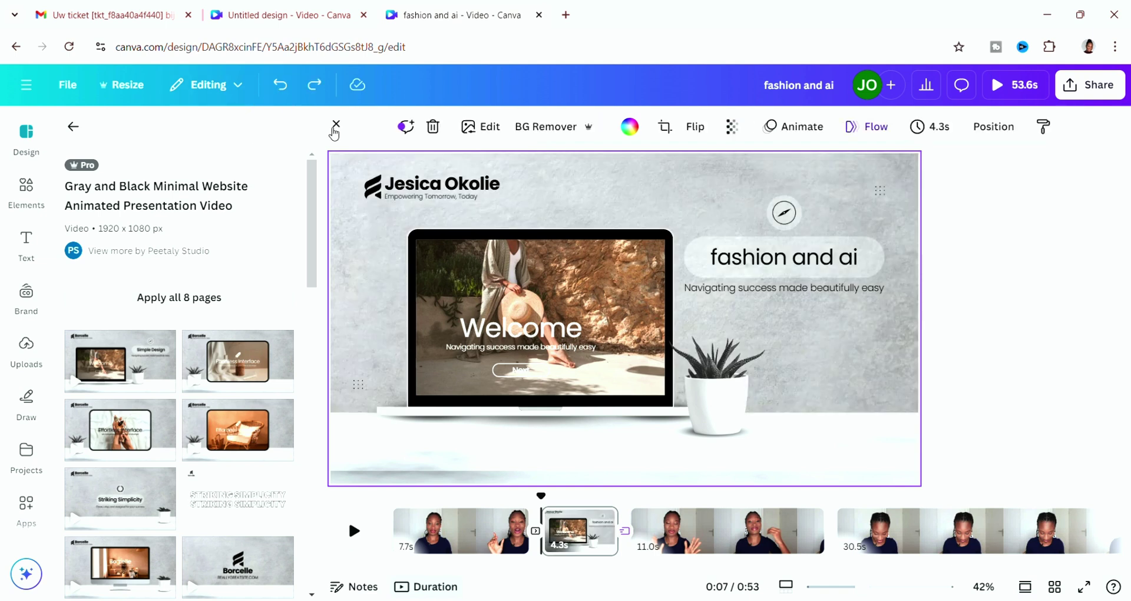
pyautogui.click(372, 196)
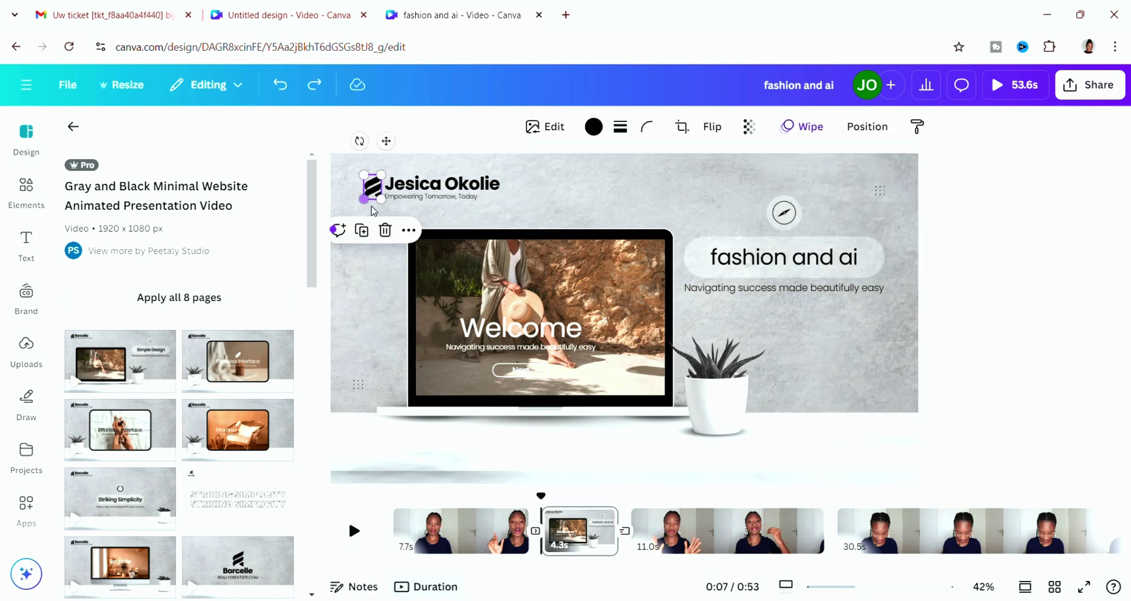
pyautogui.click(384, 230)
# Replace the "Empowering Tomorrow, Today" tagline beneath the name with "Aogen"
pyautogui.click(429, 198)
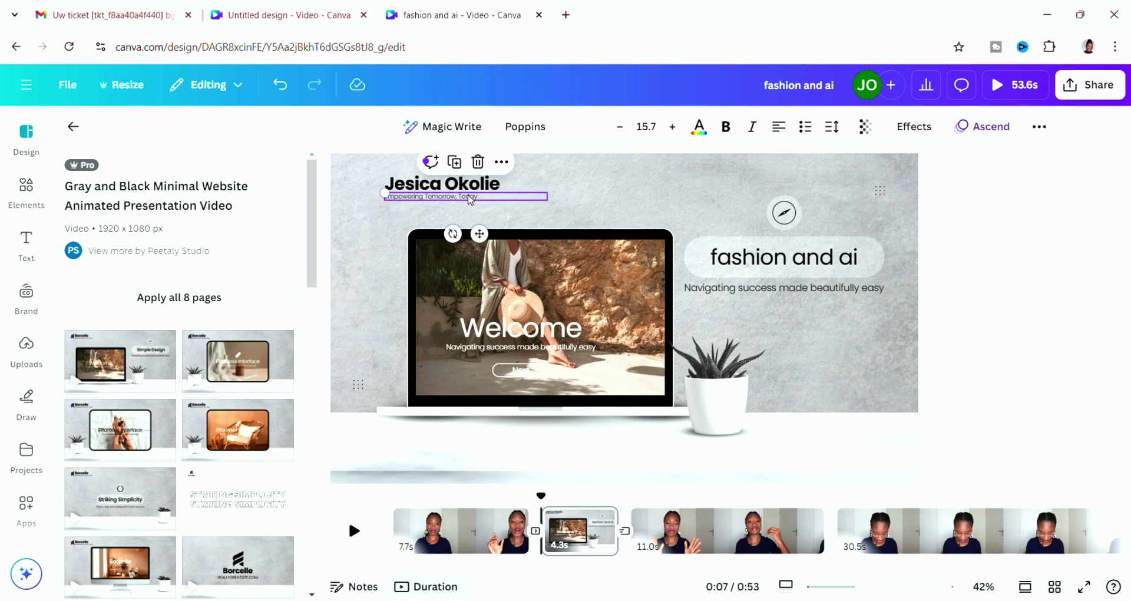
pyautogui.doubleClick(476, 199)
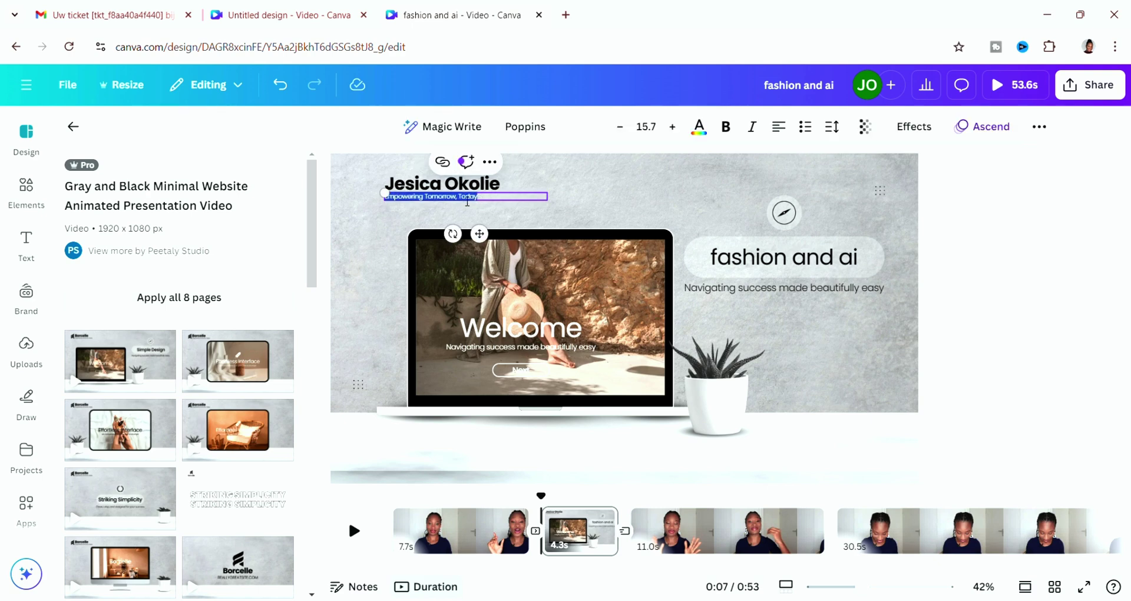
pyautogui.press('BackSpace')
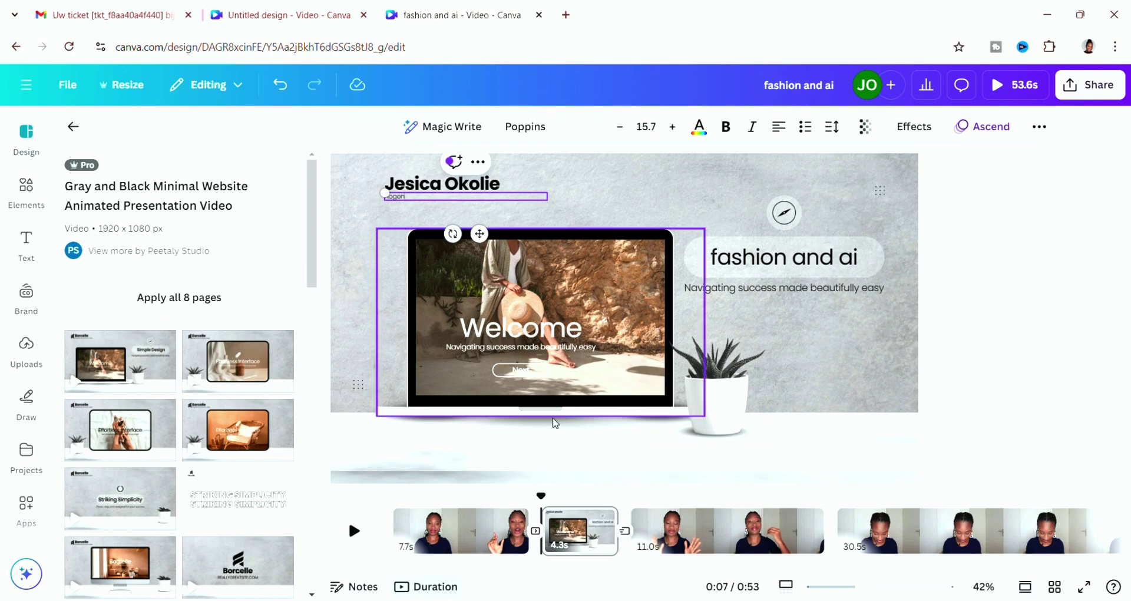
# Delete the small button's text and its outline beneath the "Welcome" text on the laptop screen
pyautogui.click(522, 373)
pyautogui.press('Delete')
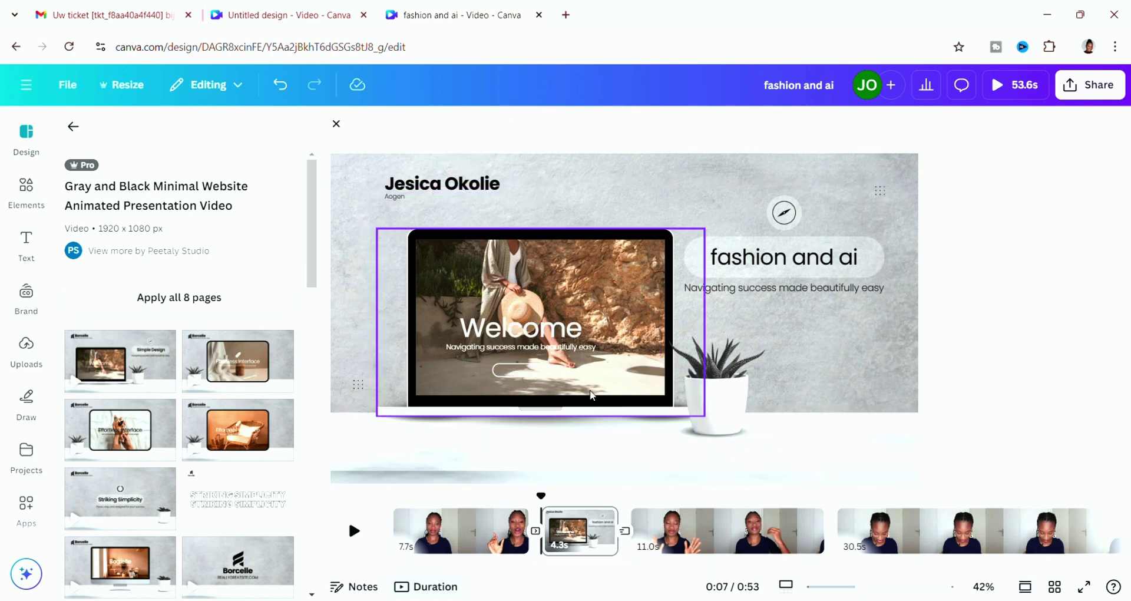
pyautogui.click(521, 375)
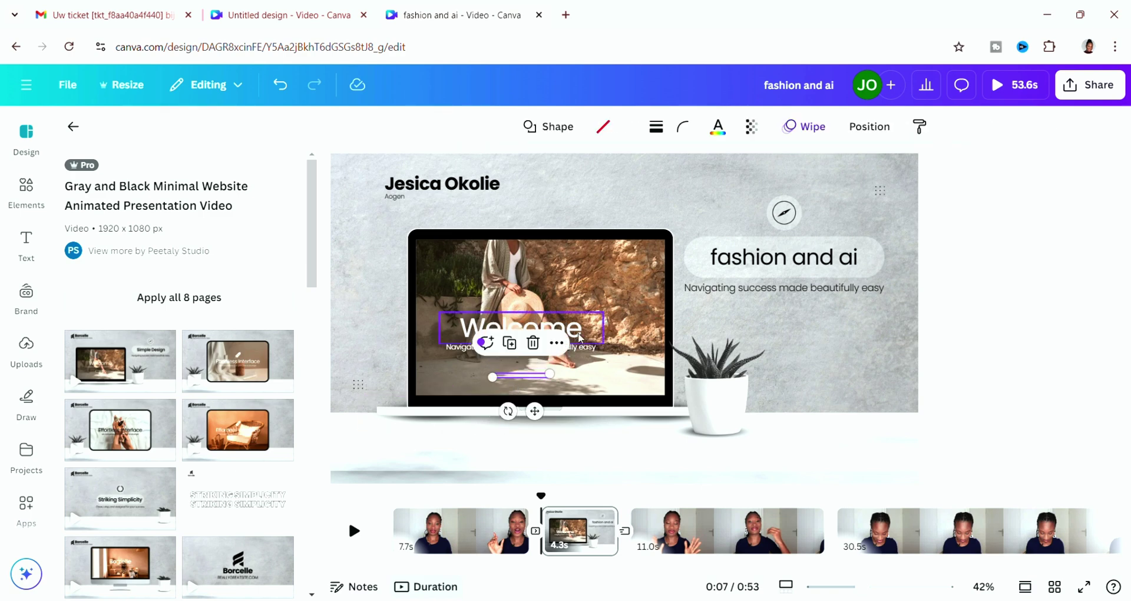
pyautogui.click(534, 342)
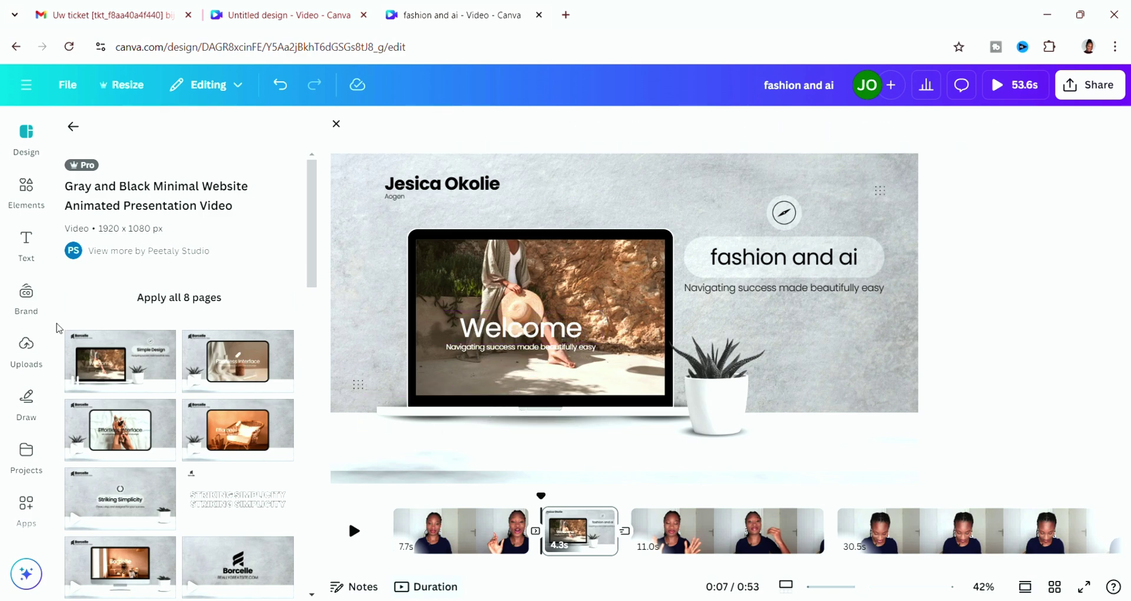
# Search the elements for "suscribe youtube" and add the red SUBSCRIBE graphic with bell and hand, shrunk and placed above the laptop's corner
pyautogui.click(34, 200)
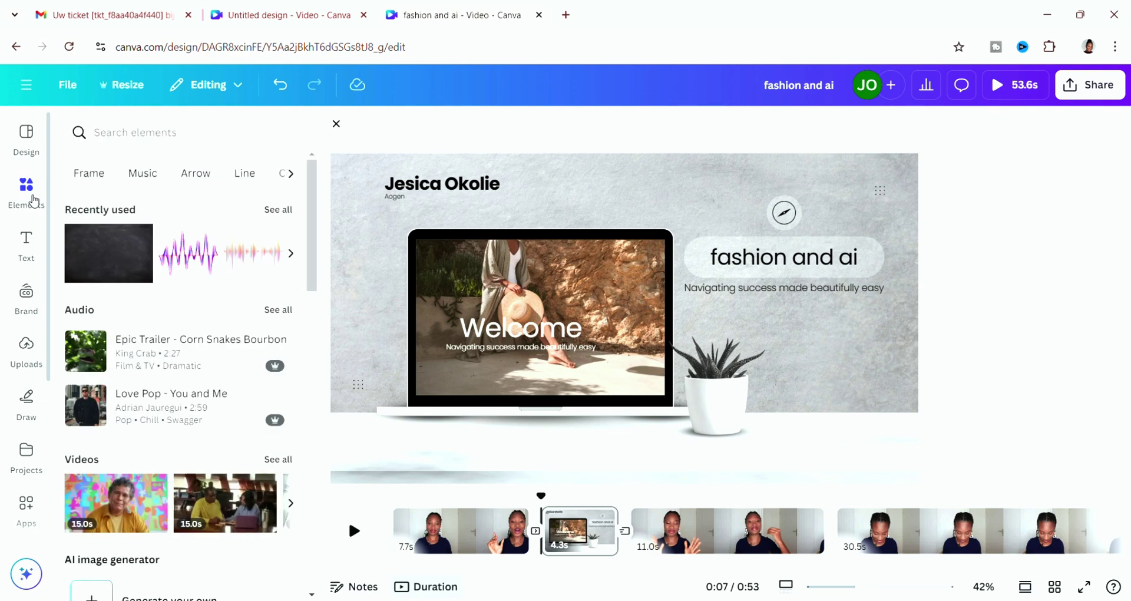
pyautogui.scroll(-4, 177, 294)
pyautogui.click(208, 128)
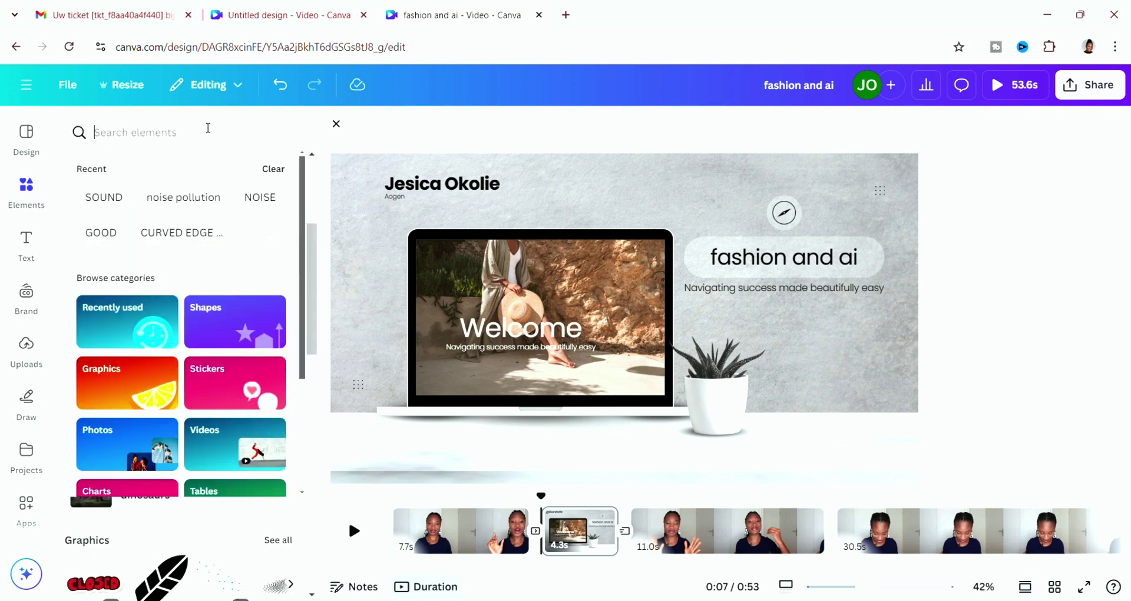
pyautogui.write('suscribe youtube')
pyautogui.press('Return')
pyautogui.click(158, 373)
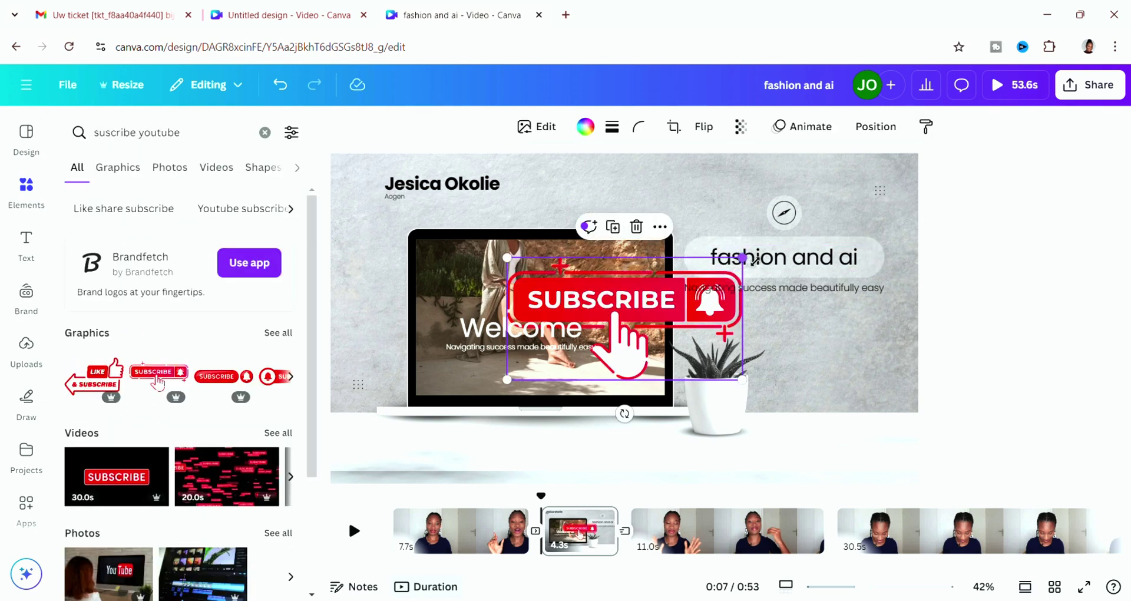
pyautogui.moveTo(753, 265); pyautogui.dragTo(592, 343)
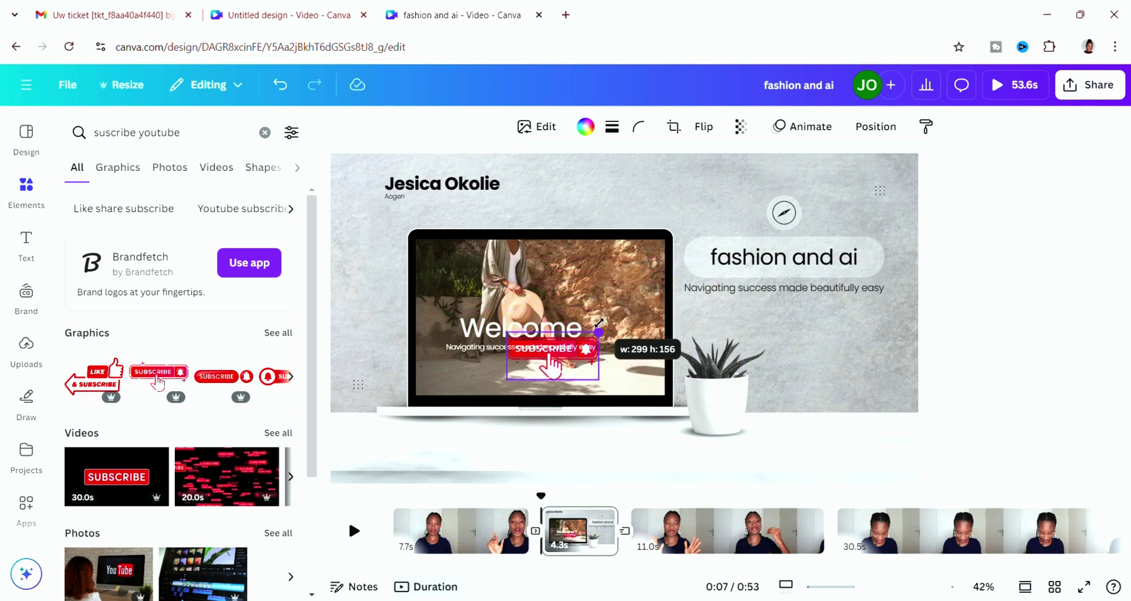
pyautogui.moveTo(554, 377); pyautogui.dragTo(704, 209)
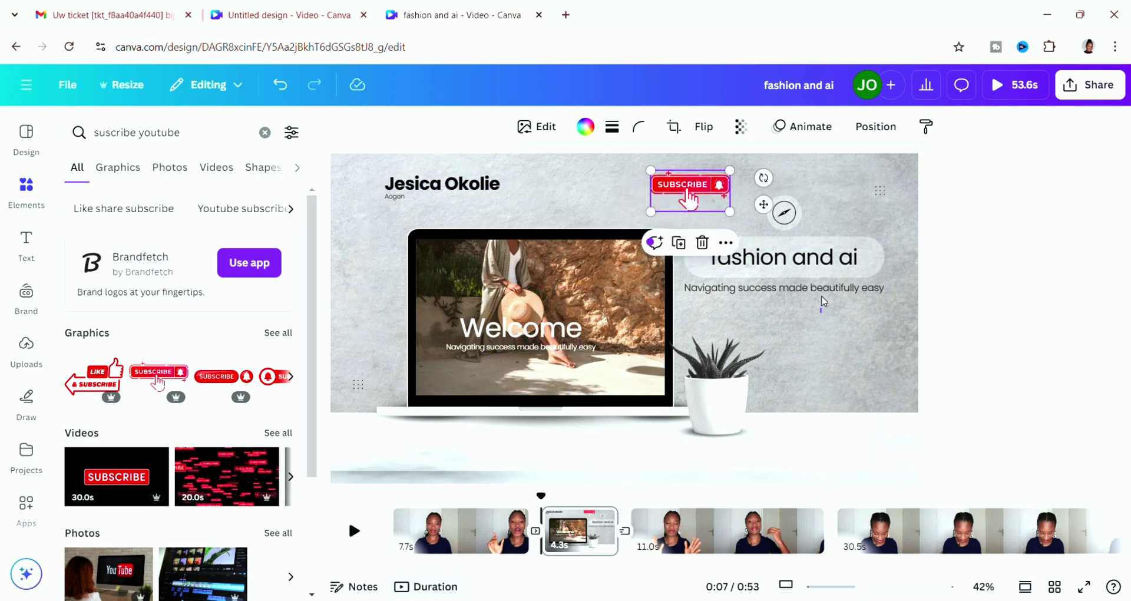
# Delete the "fashion and ai" heading and its rounded backdrop beside the laptop
pyautogui.click(819, 275)
pyautogui.press('Delete')
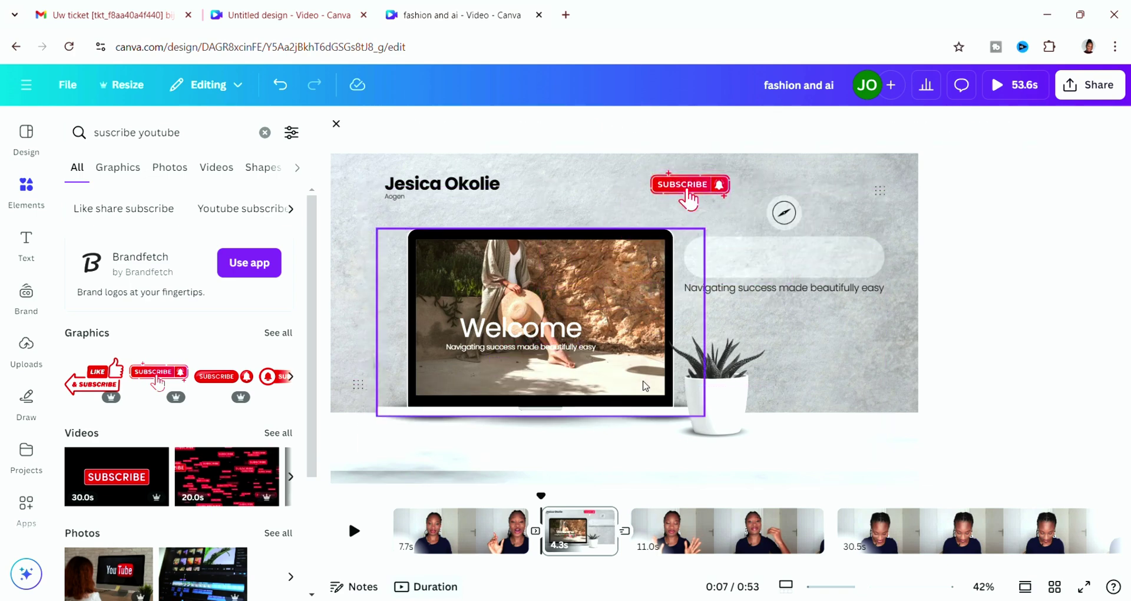
pyautogui.click(837, 262)
pyautogui.press('Delete')
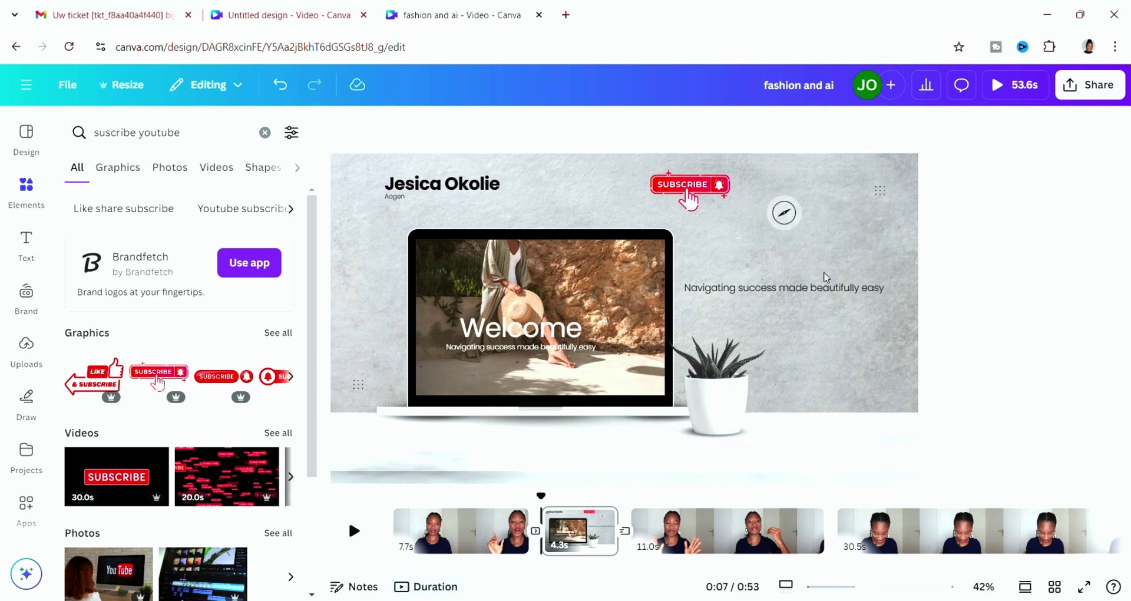
# Remove the remaining tagline beside the laptop and put the enlarged SUBSCRIBE graphic in the heading's former place
pyautogui.moveTo(718, 196); pyautogui.dragTo(817, 277)
pyautogui.moveTo(754, 296); pyautogui.dragTo(811, 282)
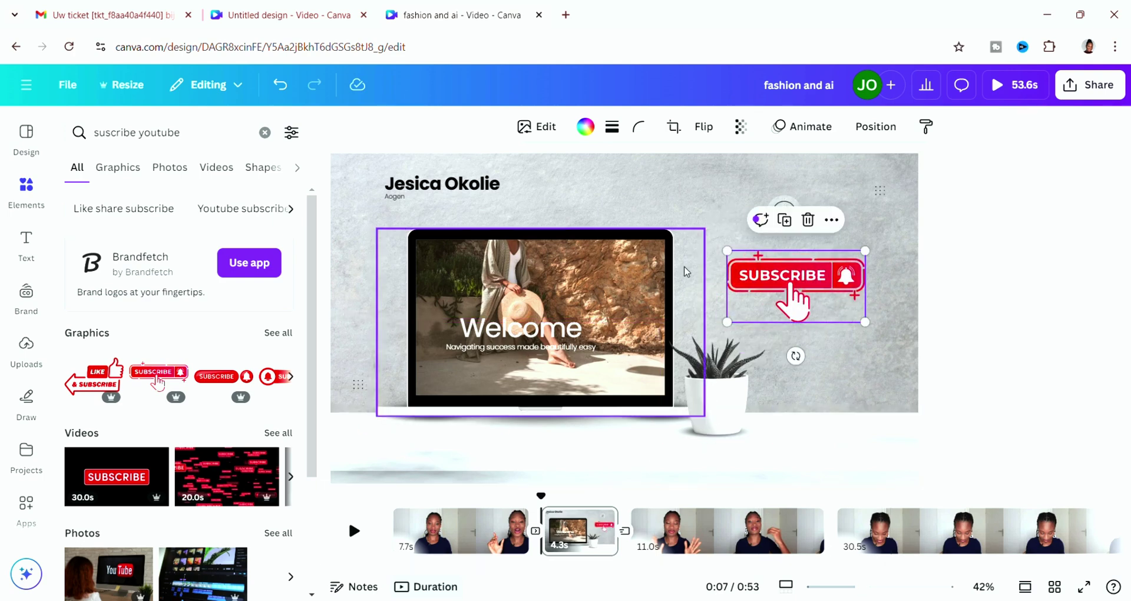
pyautogui.click(795, 212)
pyautogui.click(787, 234)
pyautogui.click(787, 217)
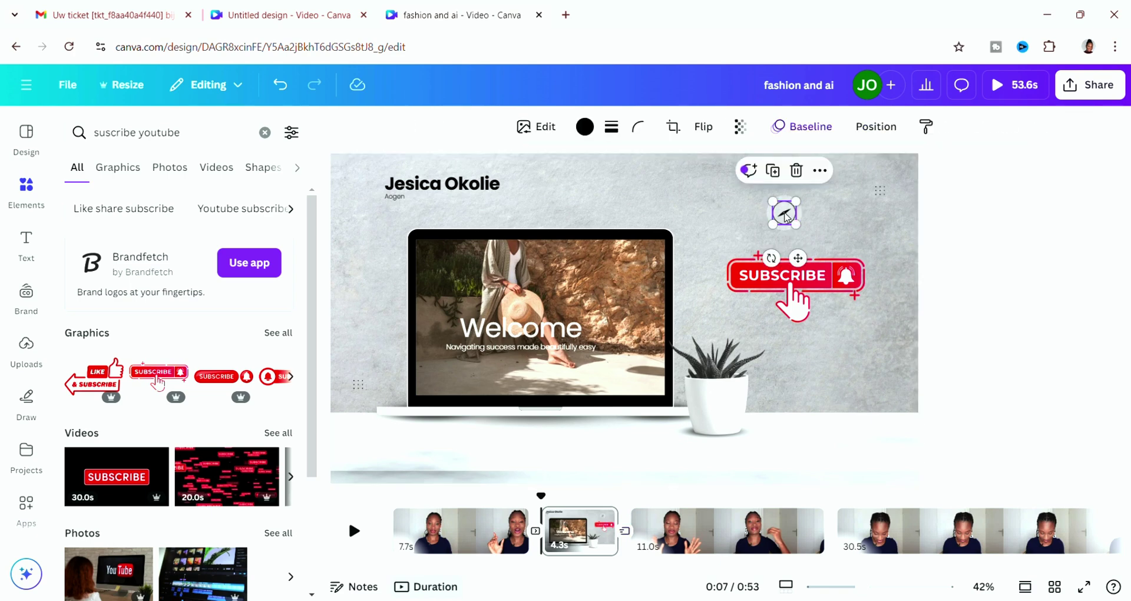
pyautogui.click(796, 215)
# Delete the "Aogen" line under the name and enlarge the name heading so it sits centred above the laptop
pyautogui.click(395, 197)
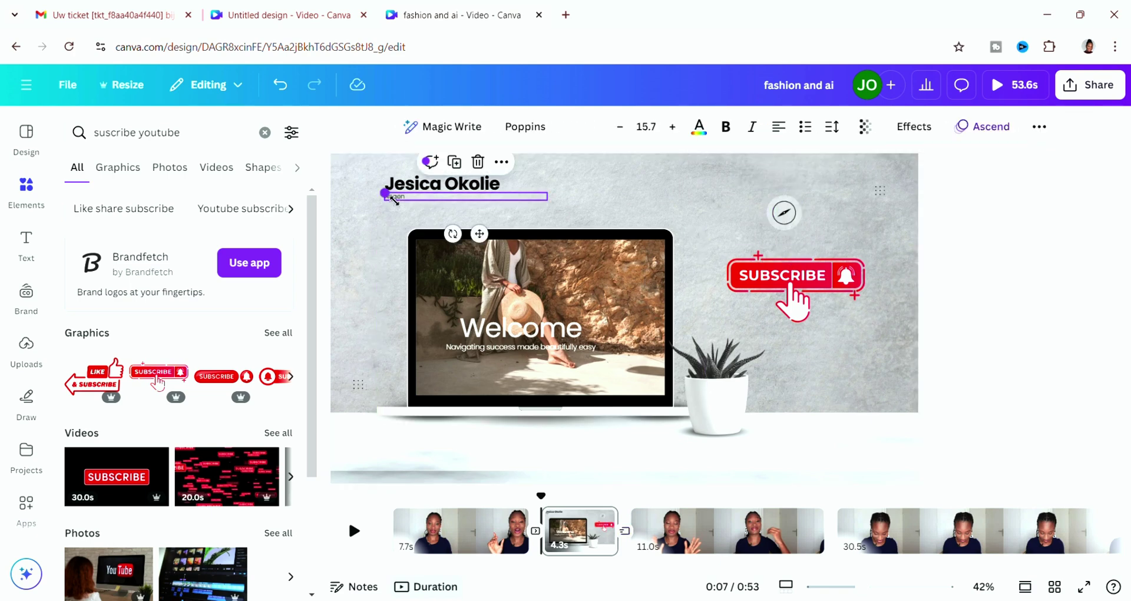
pyautogui.moveTo(385, 200); pyautogui.dragTo(330, 247)
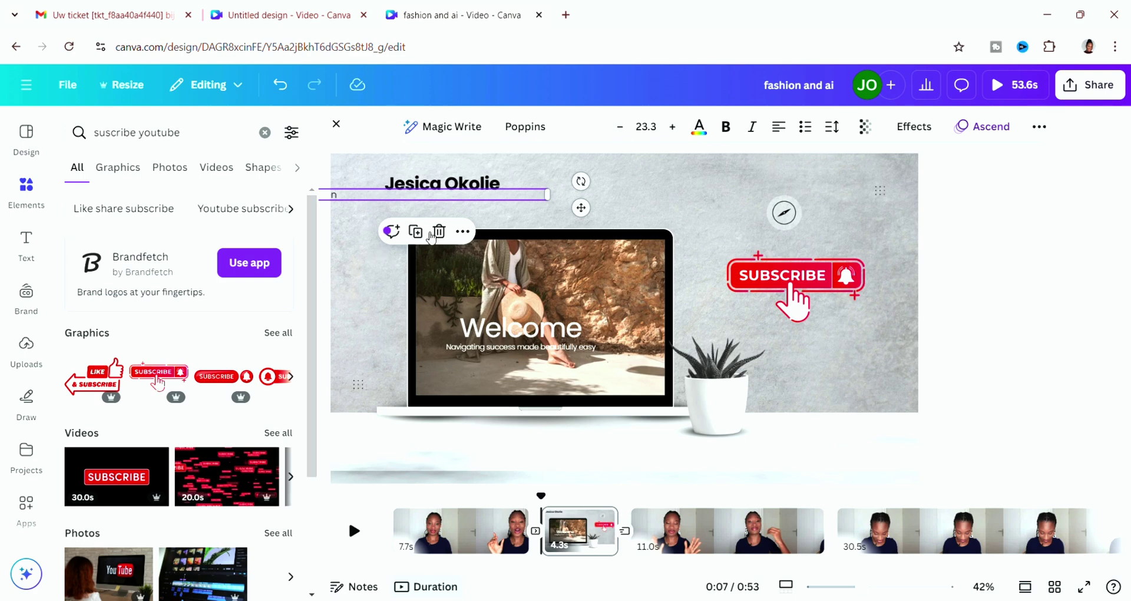
pyautogui.click(448, 242)
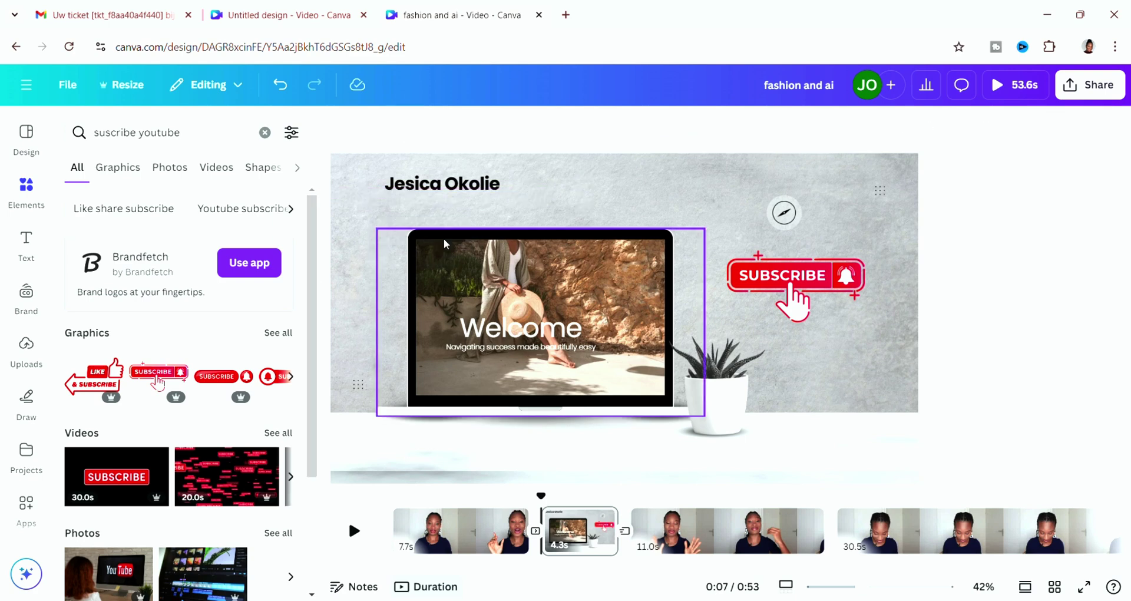
pyautogui.moveTo(417, 185); pyautogui.dragTo(353, 172)
pyautogui.moveTo(459, 194); pyautogui.dragTo(524, 199)
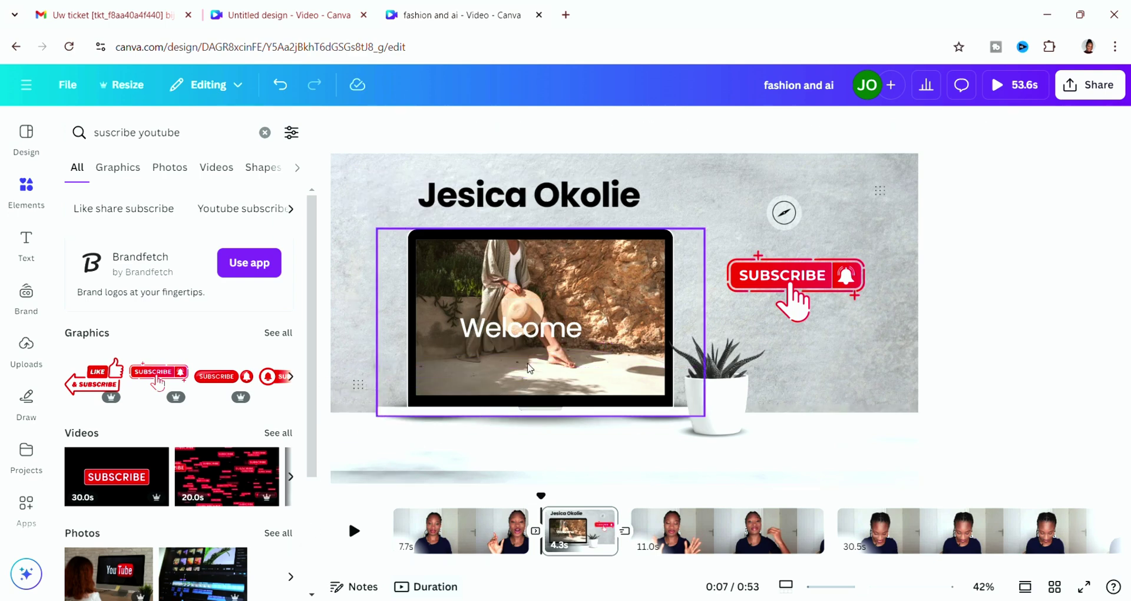
# Clear the small tagline under "Welcome" on the laptop screen and nudge "Welcome" slightly up and to the right
pyautogui.click(545, 328)
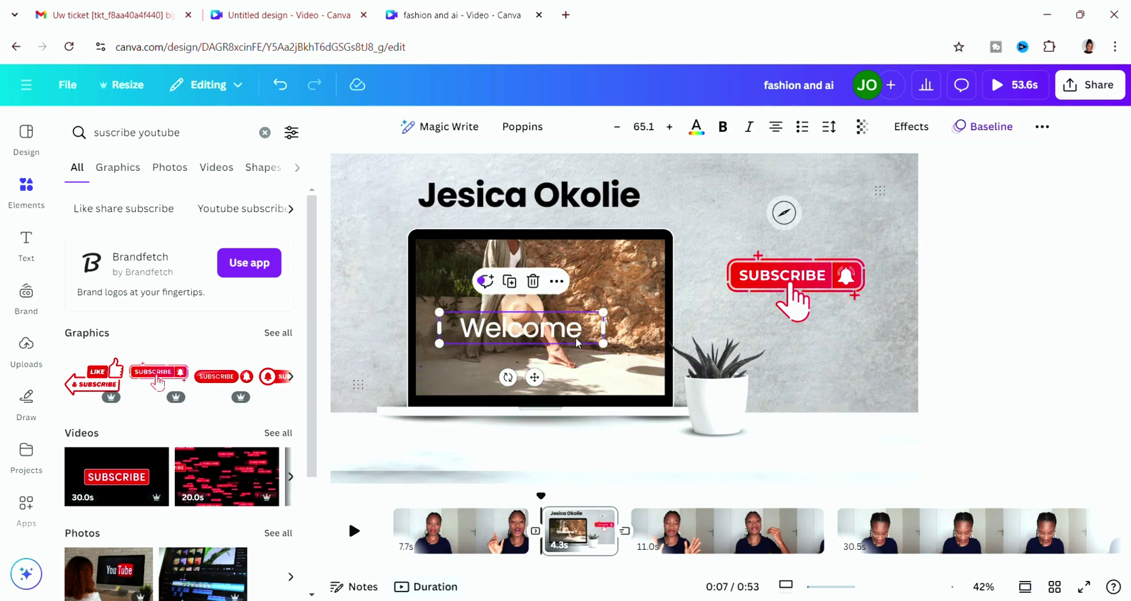
pyautogui.moveTo(578, 344); pyautogui.dragTo(592, 338)
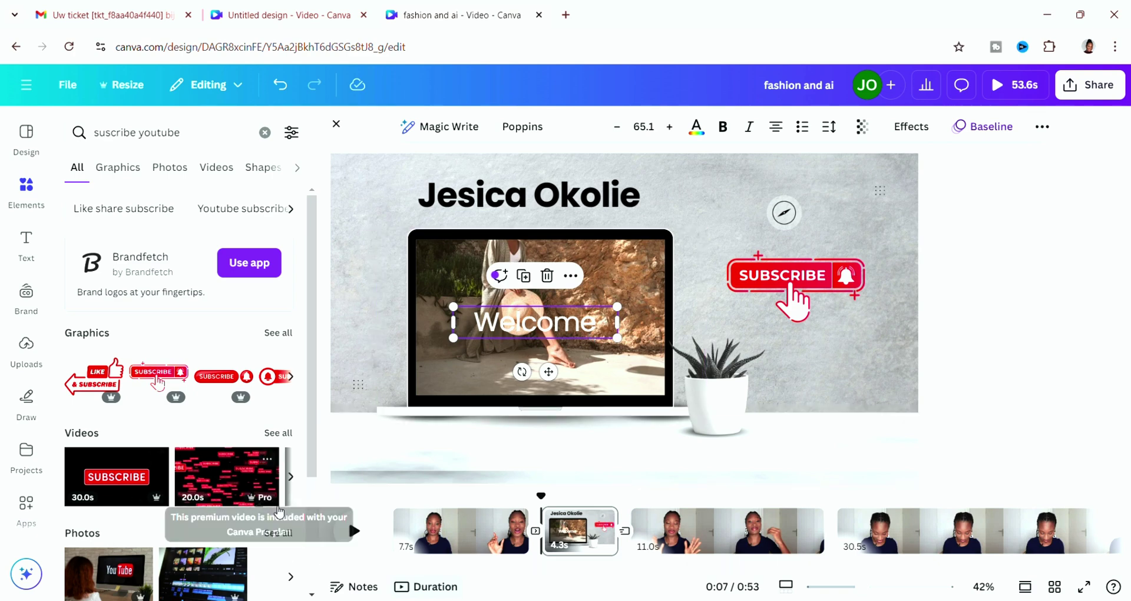
# Add a Heading text box below "Welcome" on the laptop screen and replace its text with "Aogen"
pyautogui.scroll(-3, 268, 518)
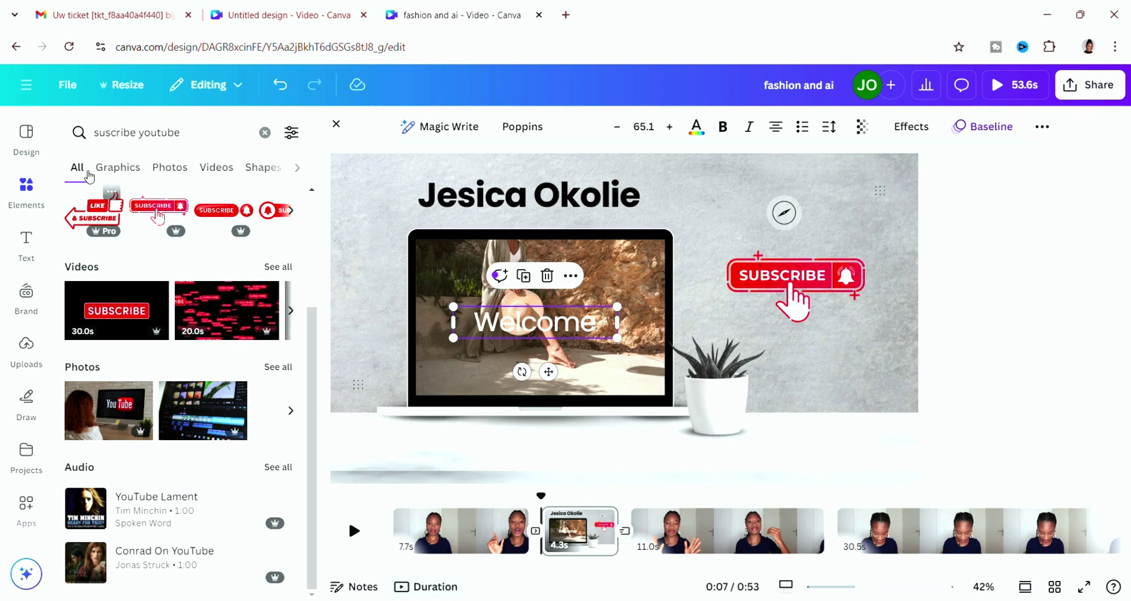
pyautogui.click(28, 241)
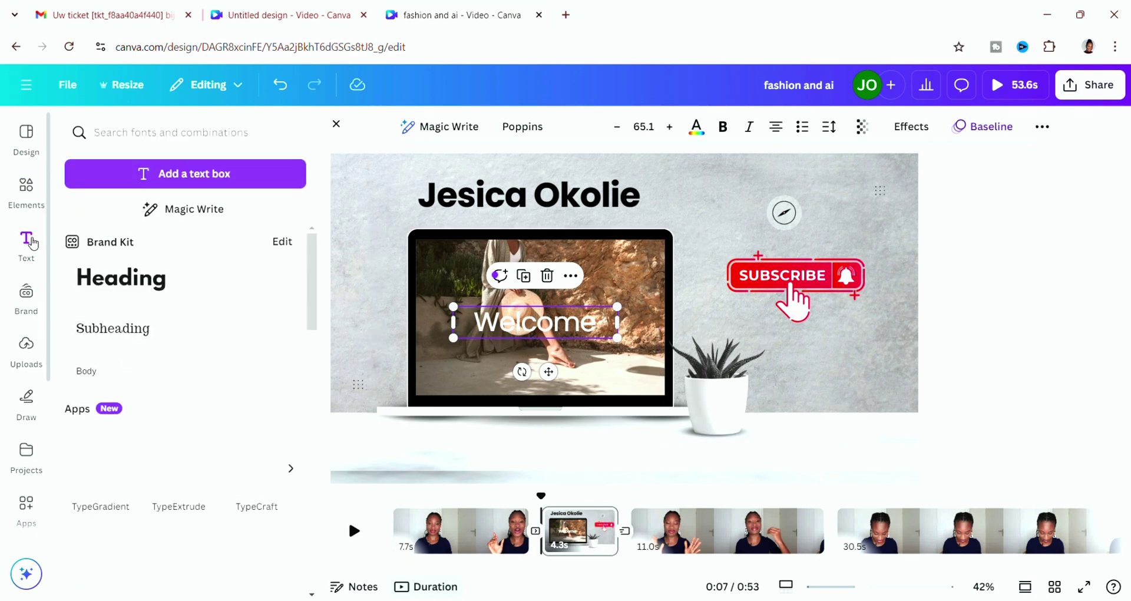
pyautogui.click(214, 284)
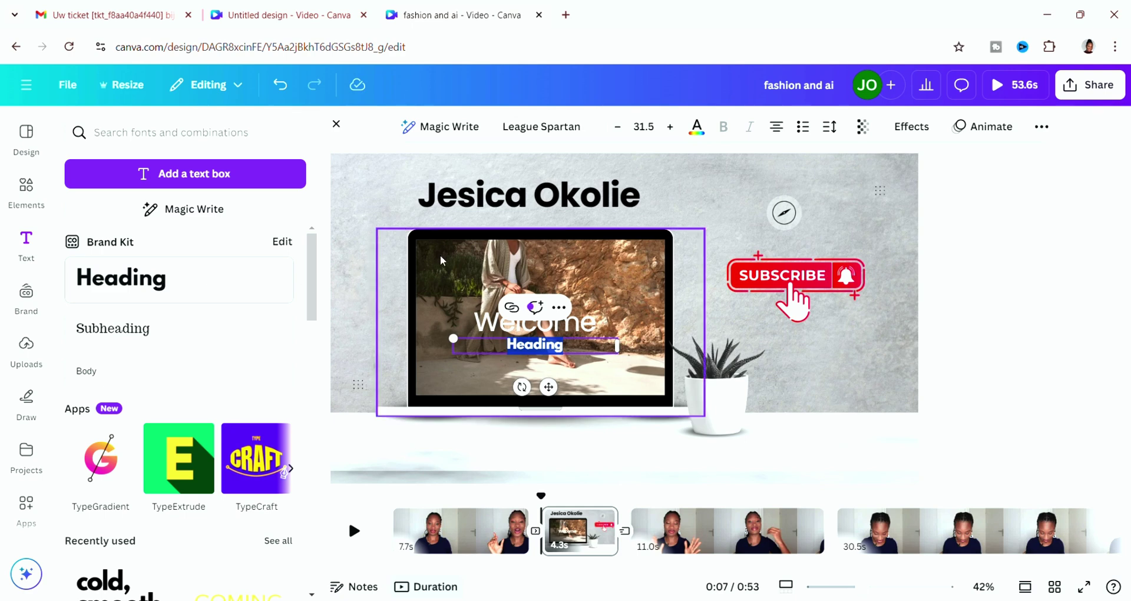
pyautogui.click(562, 346)
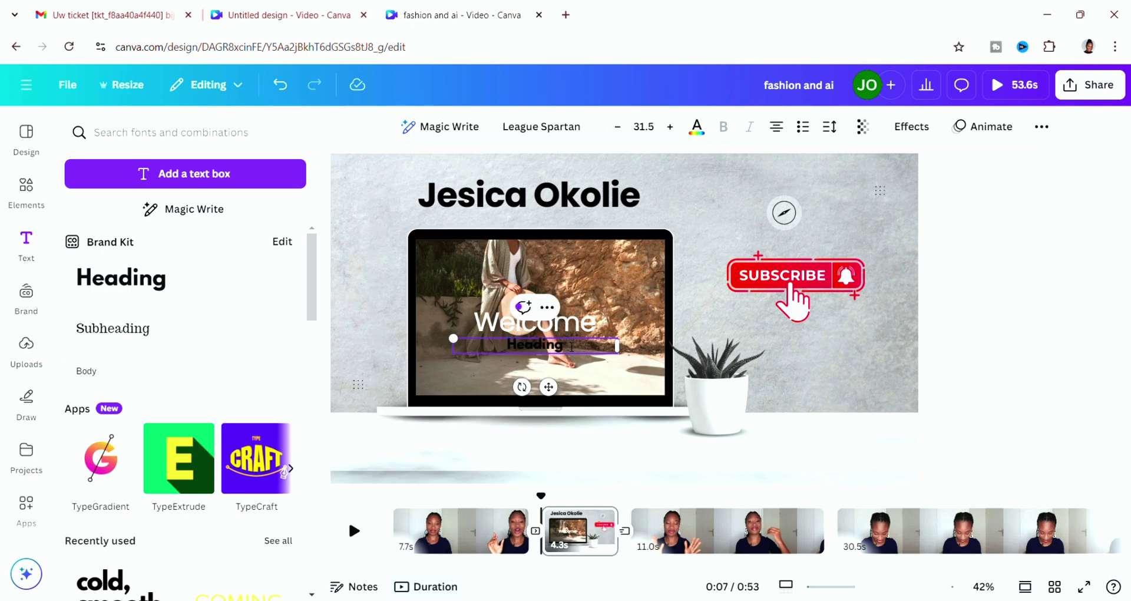
pyautogui.moveTo(572, 346); pyautogui.dragTo(492, 340)
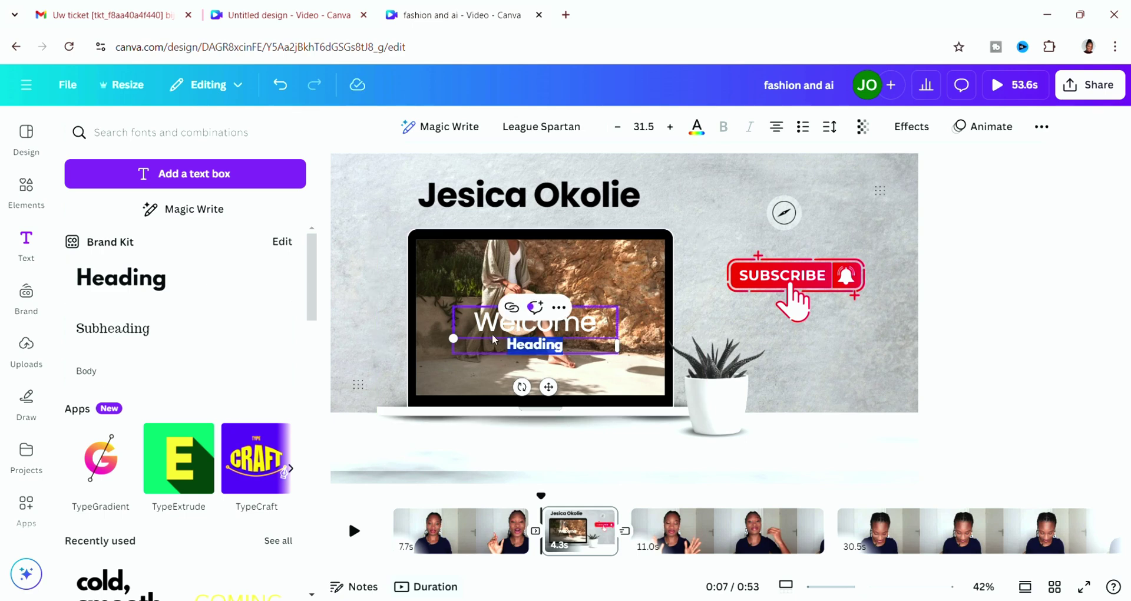
pyautogui.press('BackSpace')
pyautogui.write('A')
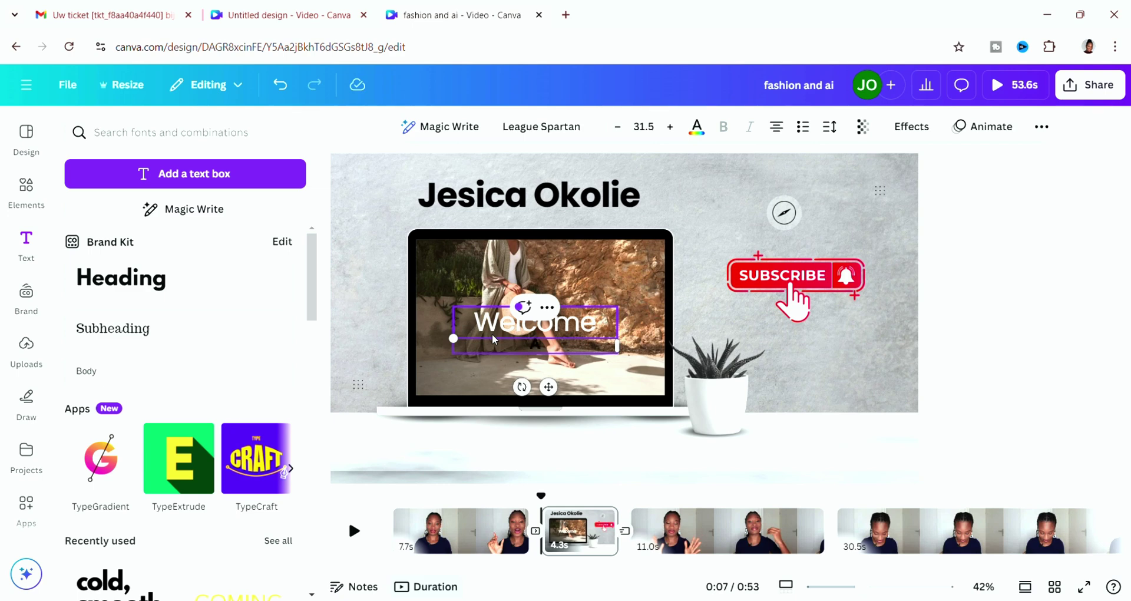
pyautogui.write('ogen')
# Delete the added "Aogen" heading below "Welcome"
pyautogui.click(784, 275)
pyautogui.click(549, 348)
pyautogui.press('Delete')
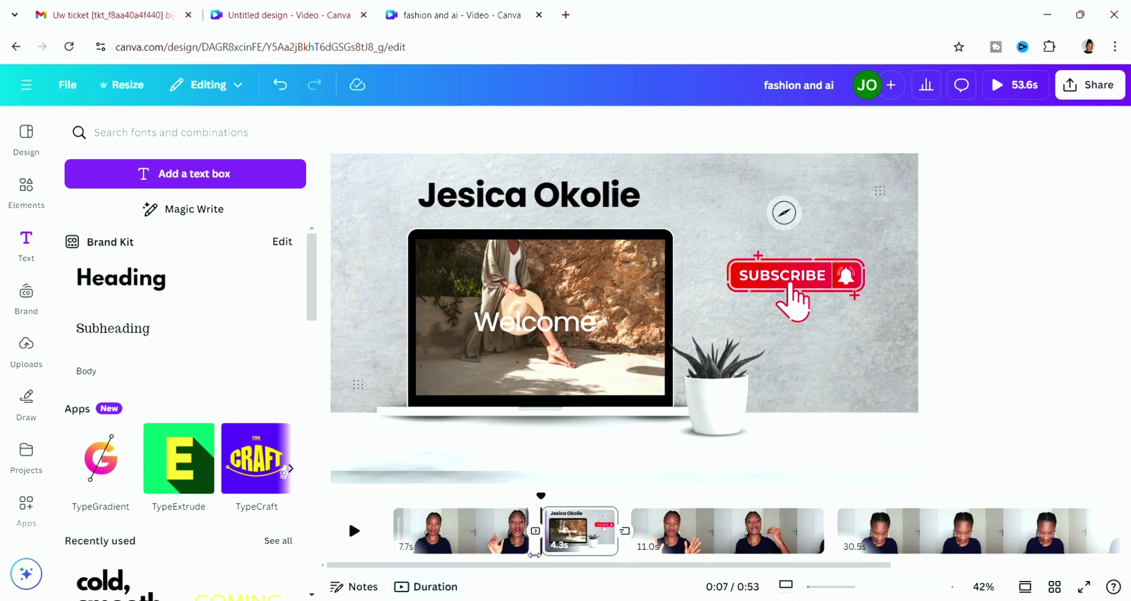
# Close the text options and play the video from late in page 1, reviewing the template page and page 3
pyautogui.moveTo(542, 533)
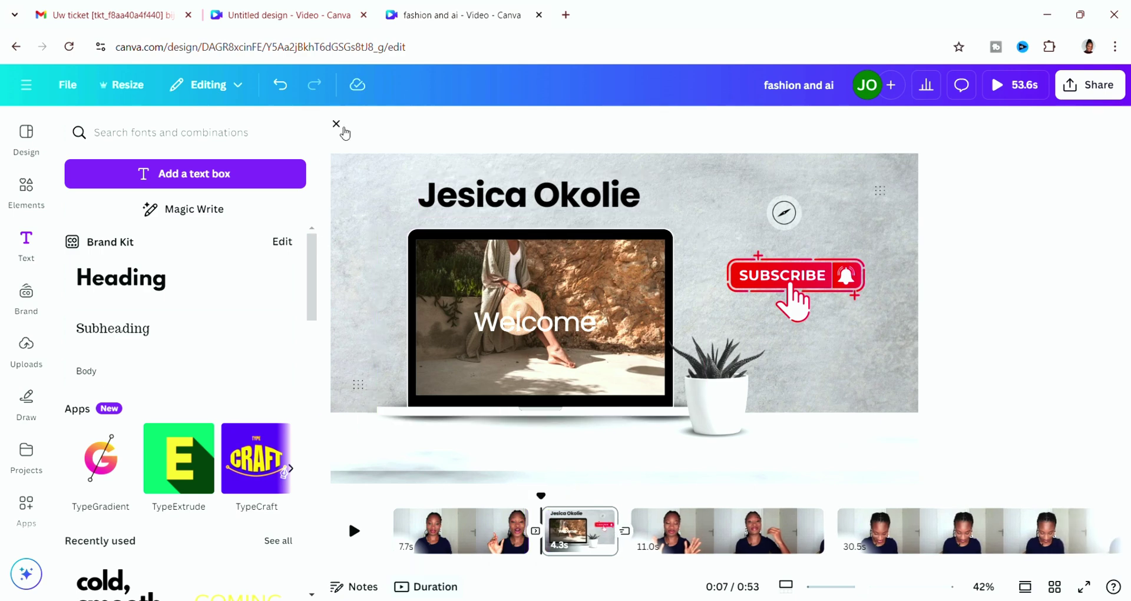
pyautogui.click(337, 124)
pyautogui.click(459, 530)
pyautogui.click(177, 551)
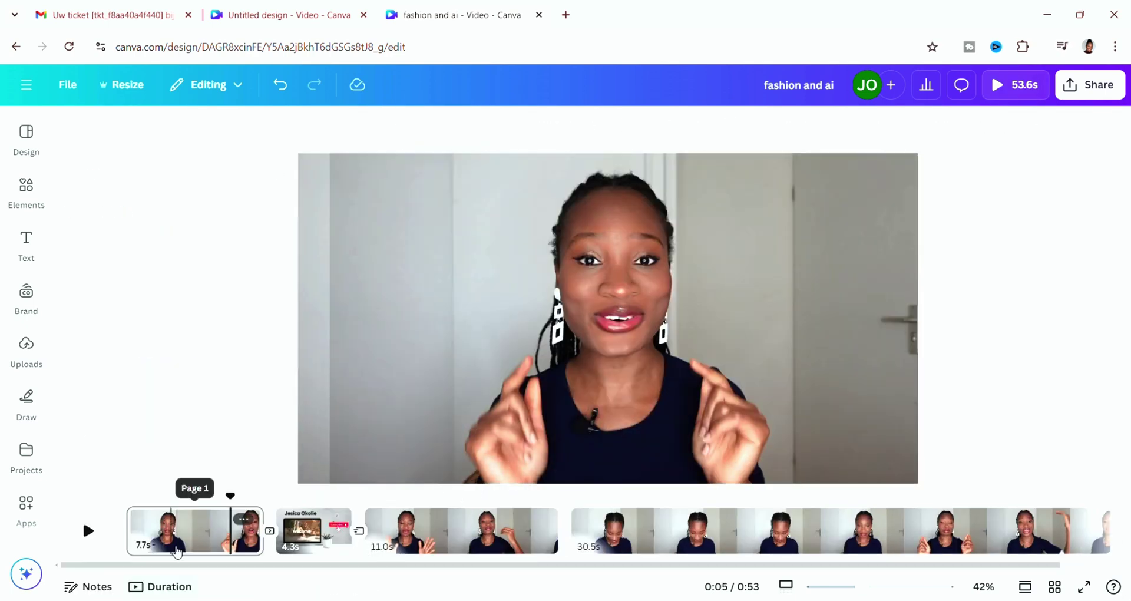
pyautogui.click(89, 531)
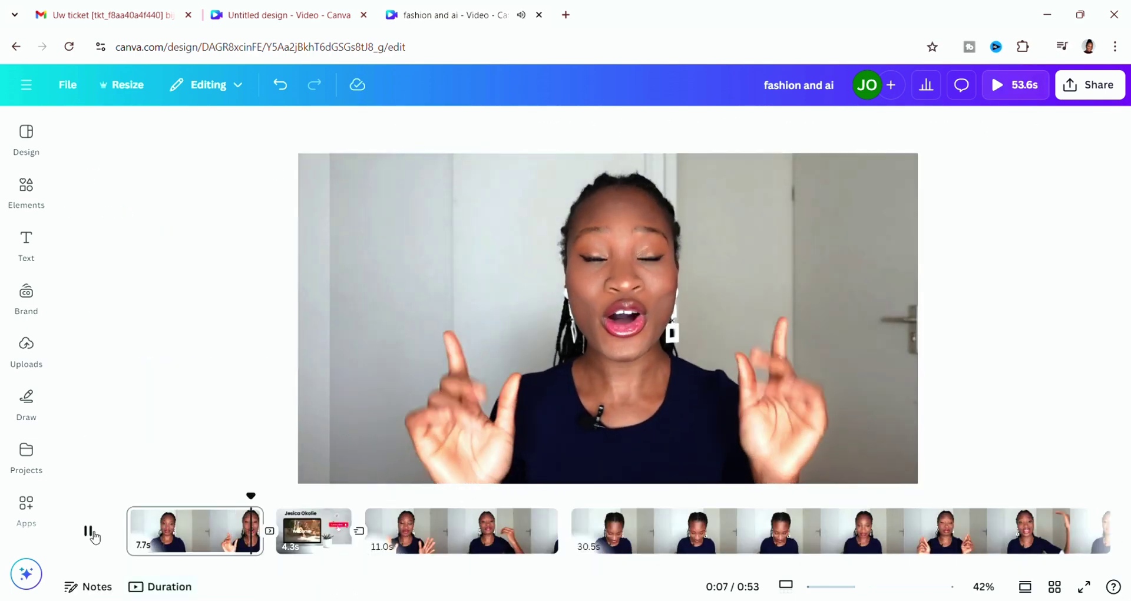
pyautogui.click(89, 531)
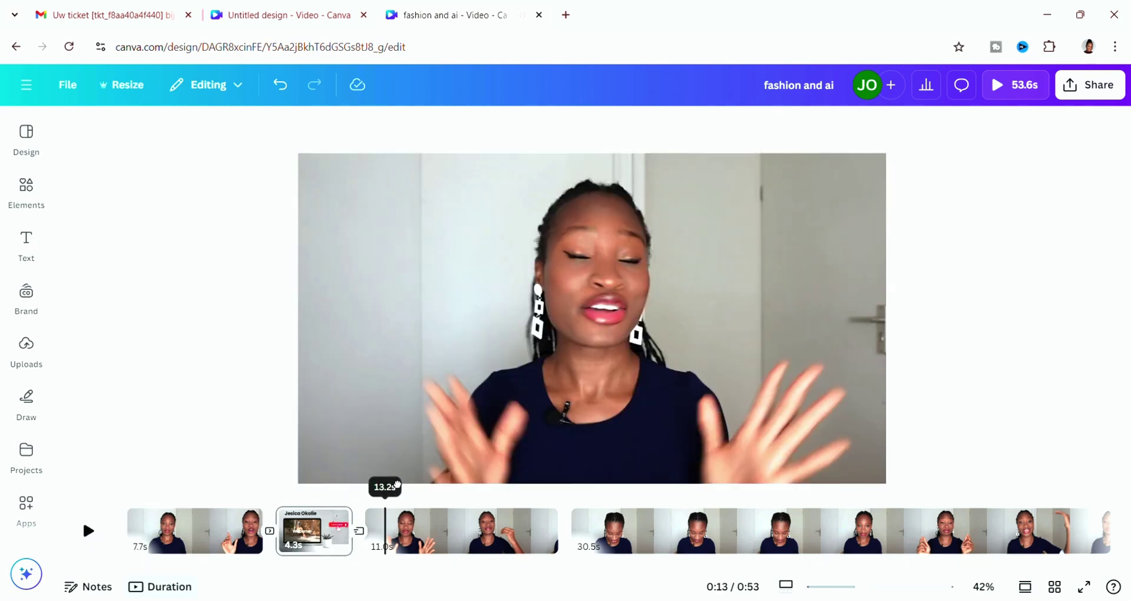
pyautogui.click(413, 507)
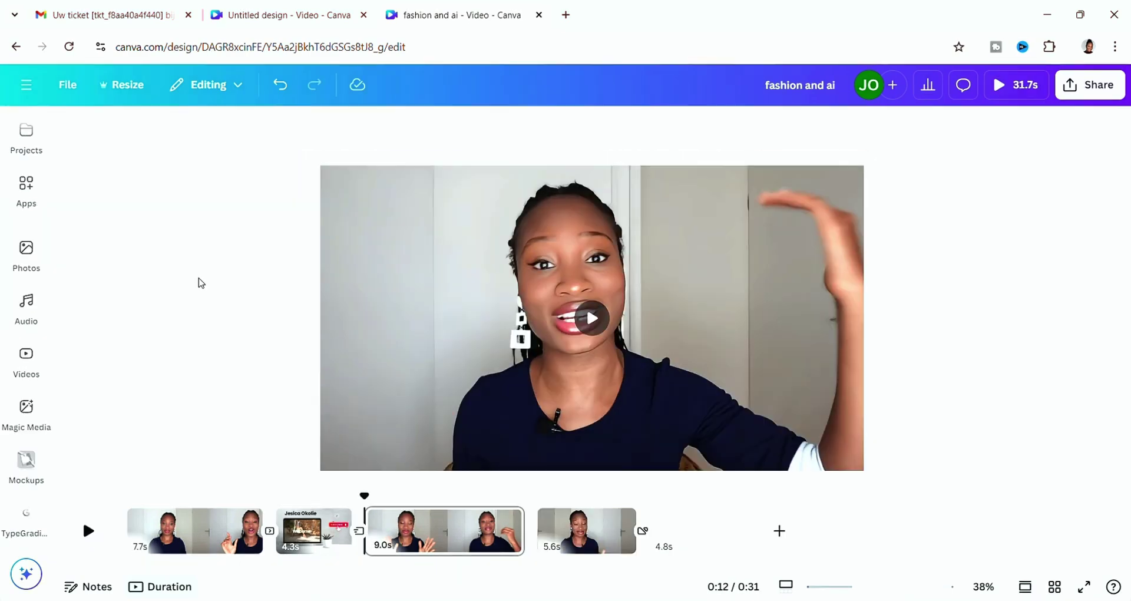
pyautogui.press('Left')
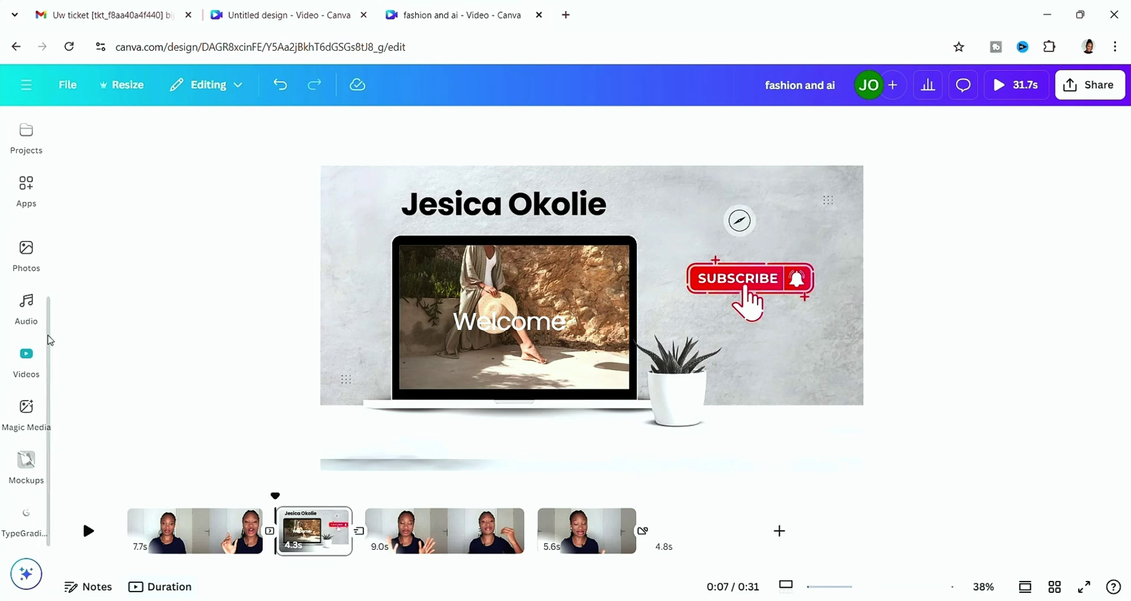
# Browse the audio library's popular, happy, pop and epic music for a possible background track
pyautogui.click(29, 314)
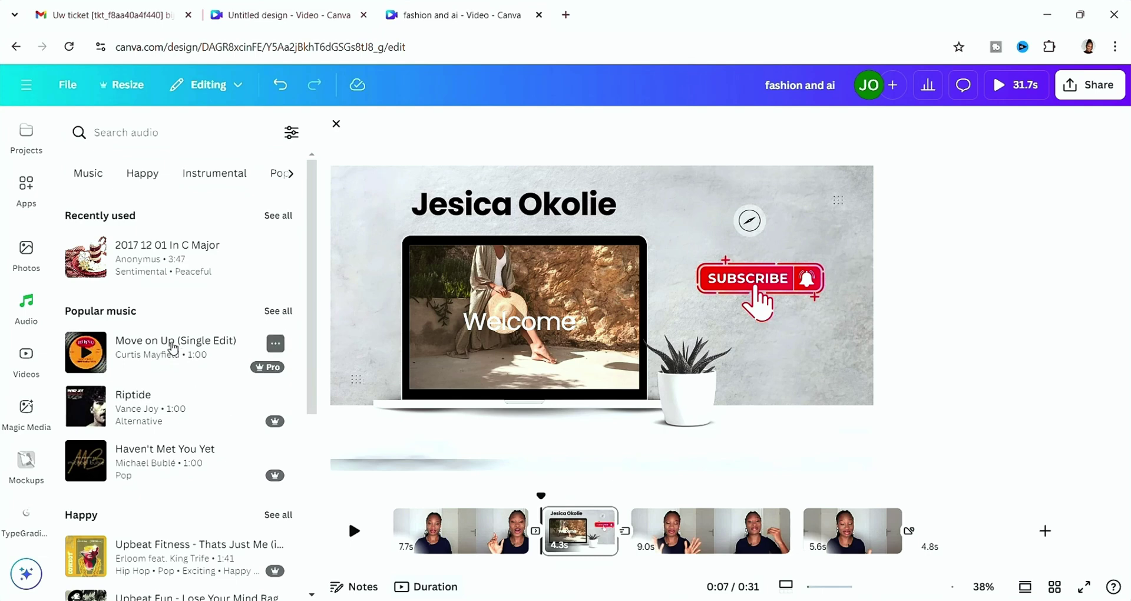
pyautogui.scroll(-7, 161, 394)
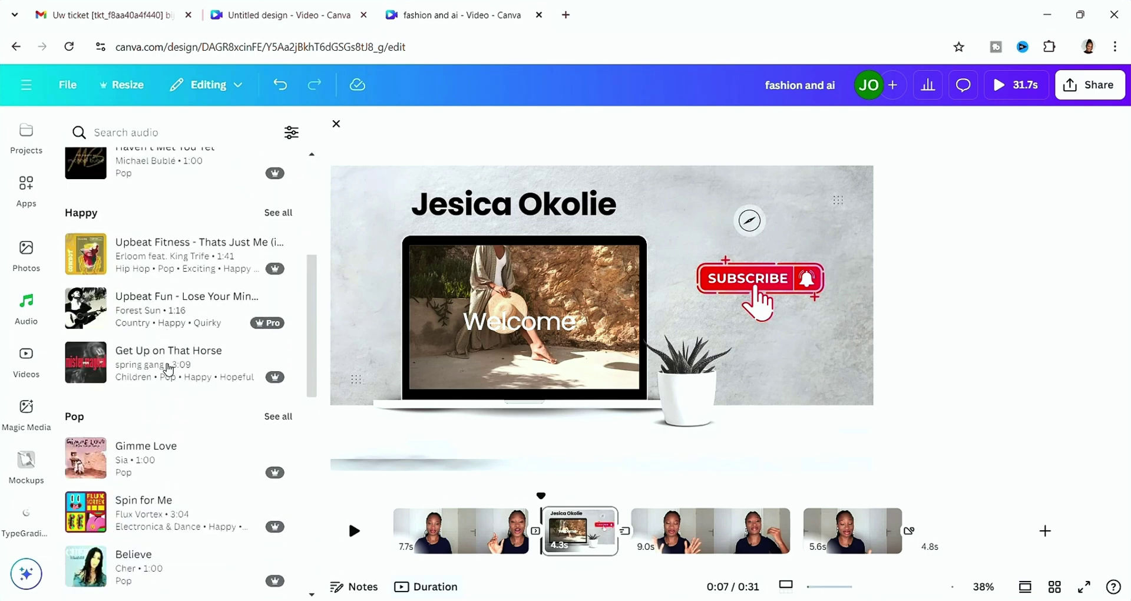
pyautogui.scroll(-4, 164, 371)
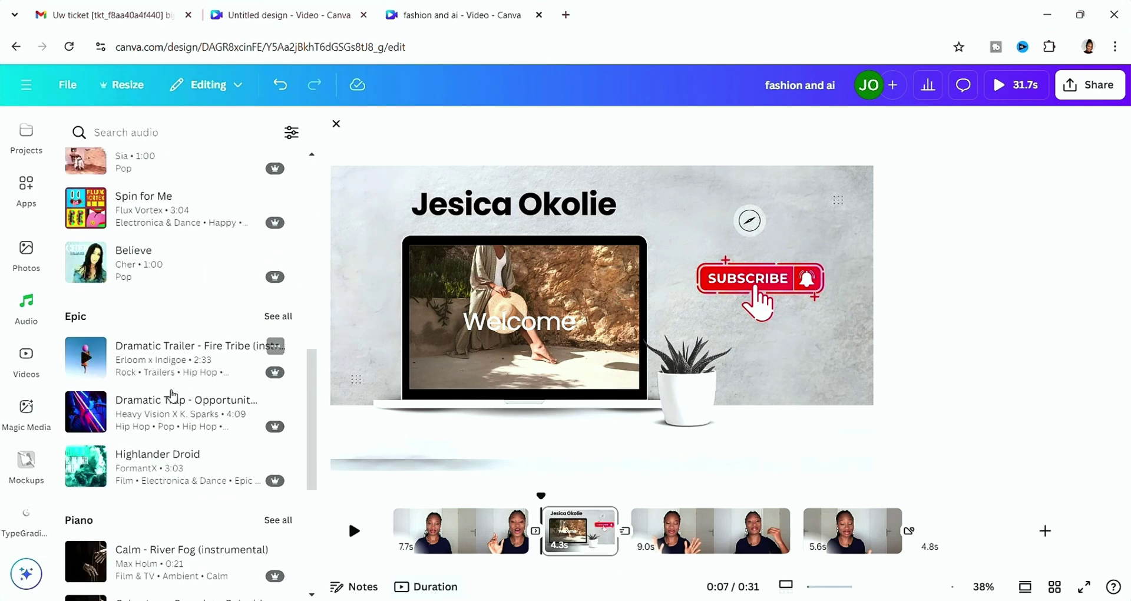
pyautogui.scroll(7, 171, 397)
pyautogui.scroll(4, 184, 389)
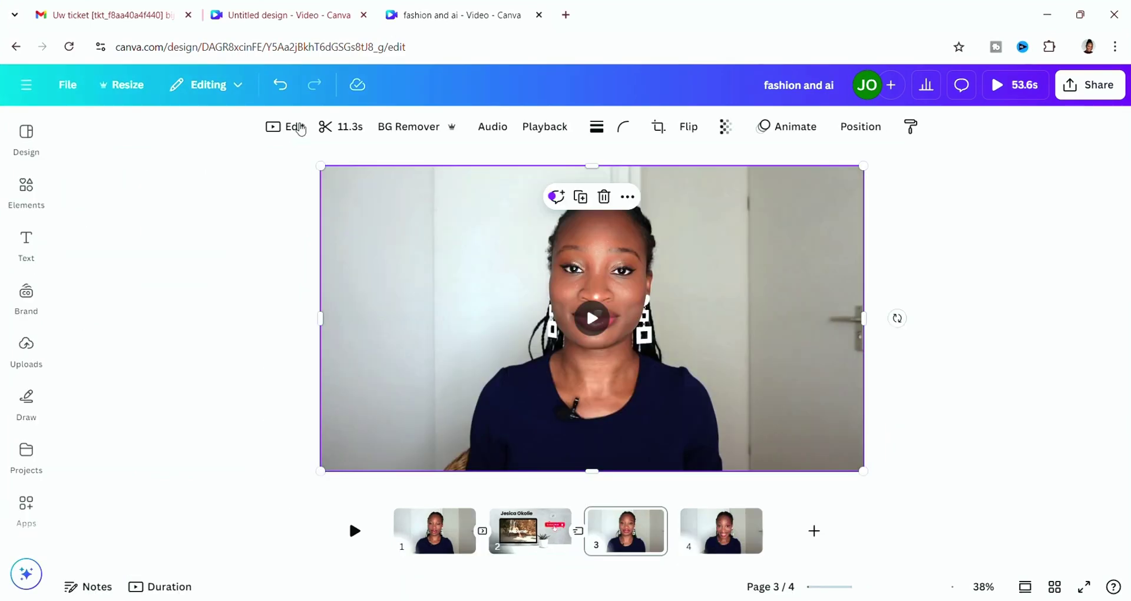
# Try the Epic filter on the page 3 clip, switch it to Festive and set the intensity to 29
pyautogui.click(300, 130)
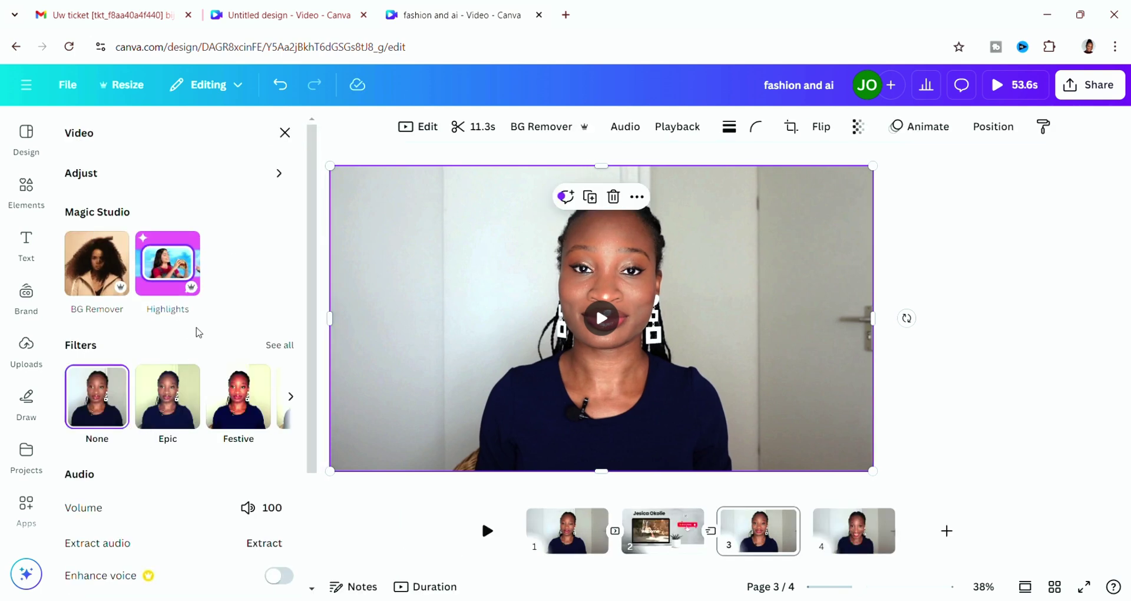
pyautogui.scroll(-3, 197, 328)
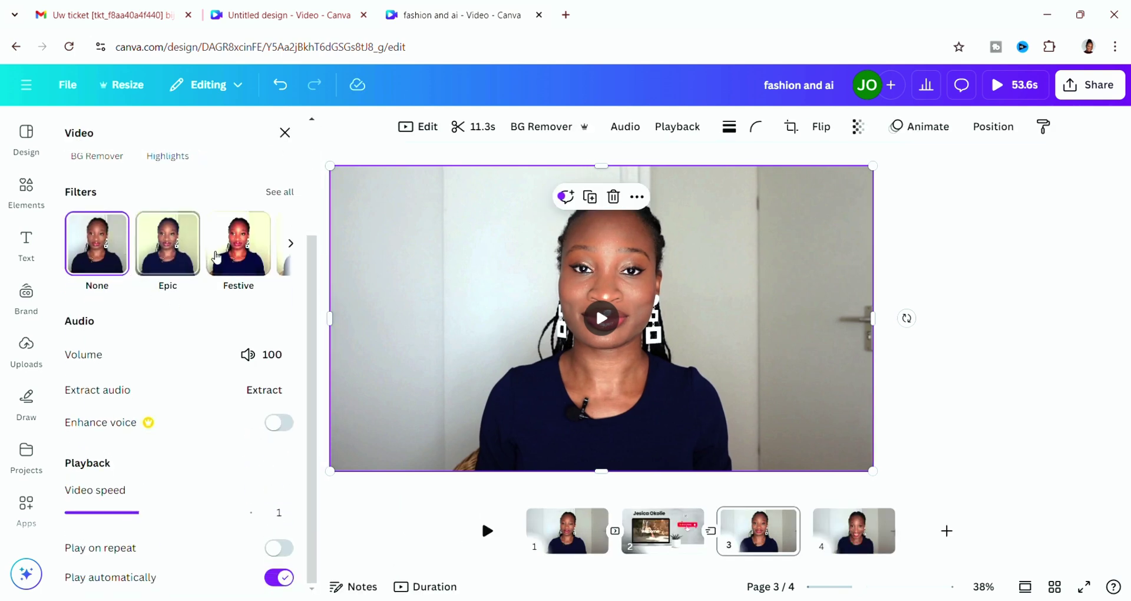
pyautogui.click(174, 253)
pyautogui.click(223, 250)
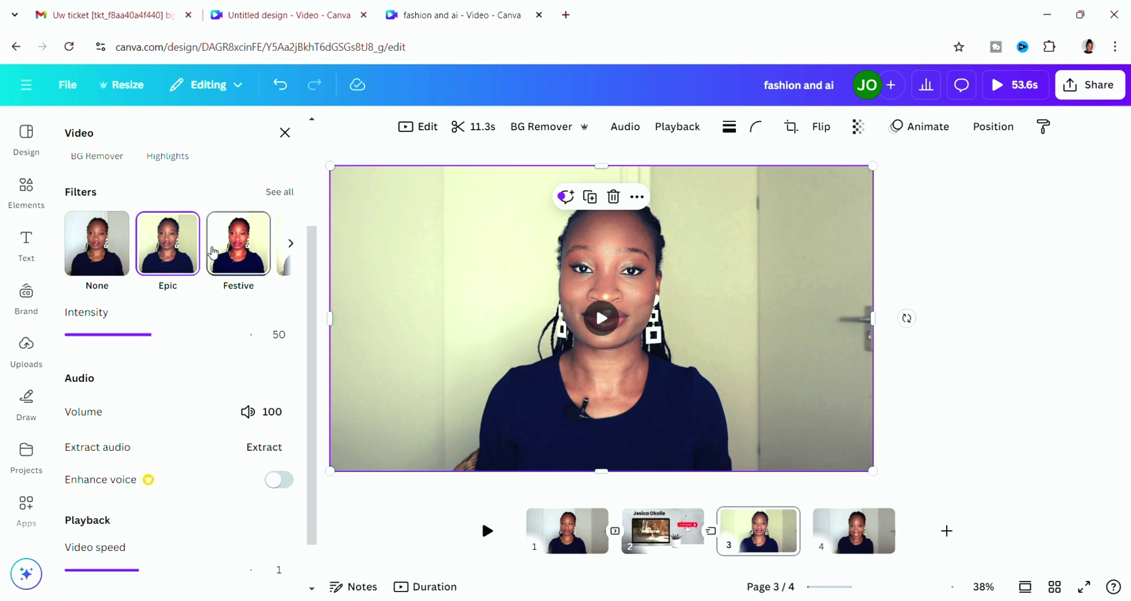
pyautogui.moveTo(153, 336); pyautogui.dragTo(128, 350)
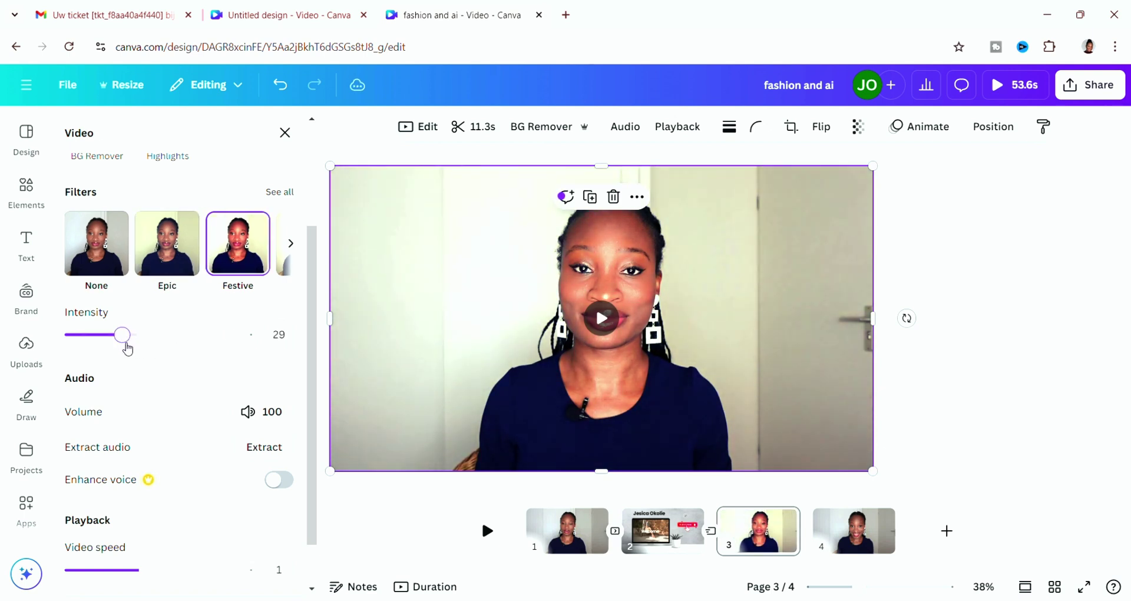
# Look through more filters and reset the page 3 clip's filter to None
pyautogui.click(290, 243)
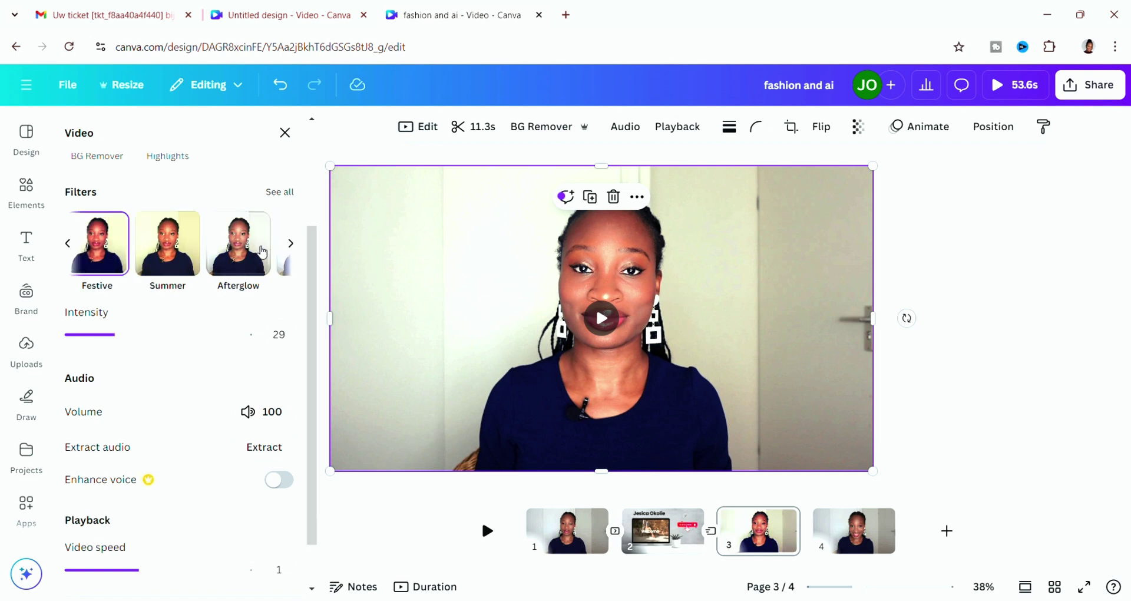
pyautogui.click(67, 243)
pyautogui.click(67, 244)
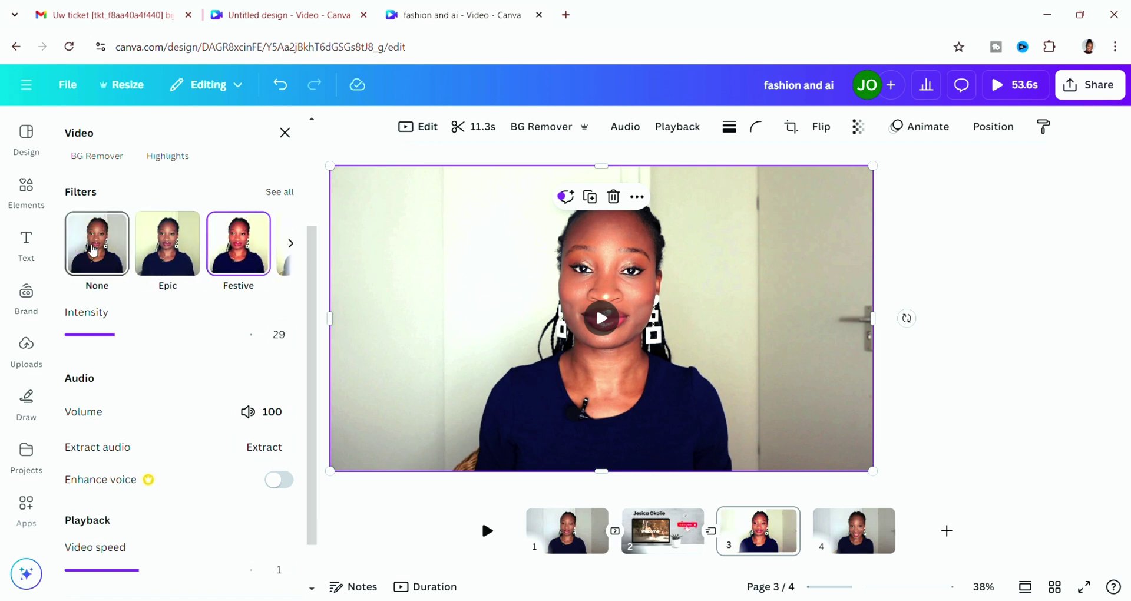
pyautogui.click(97, 250)
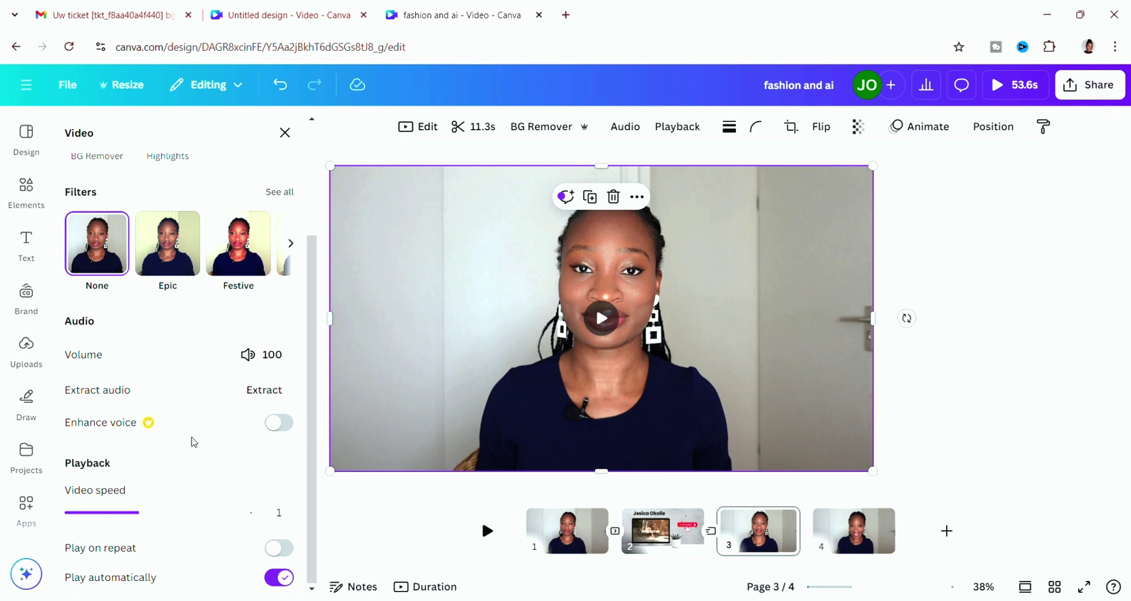
# Extract the audio from the page 3 and page 1 clips, and align the page 1 audio track with page 1's start
pyautogui.click(277, 393)
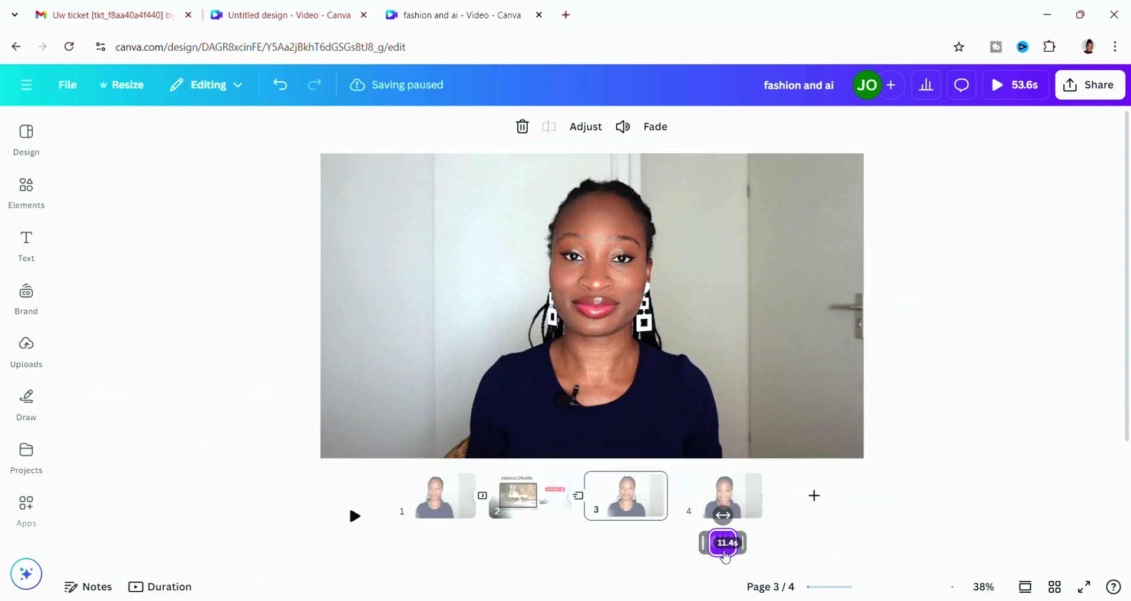
pyautogui.click(439, 497)
pyautogui.click(447, 439)
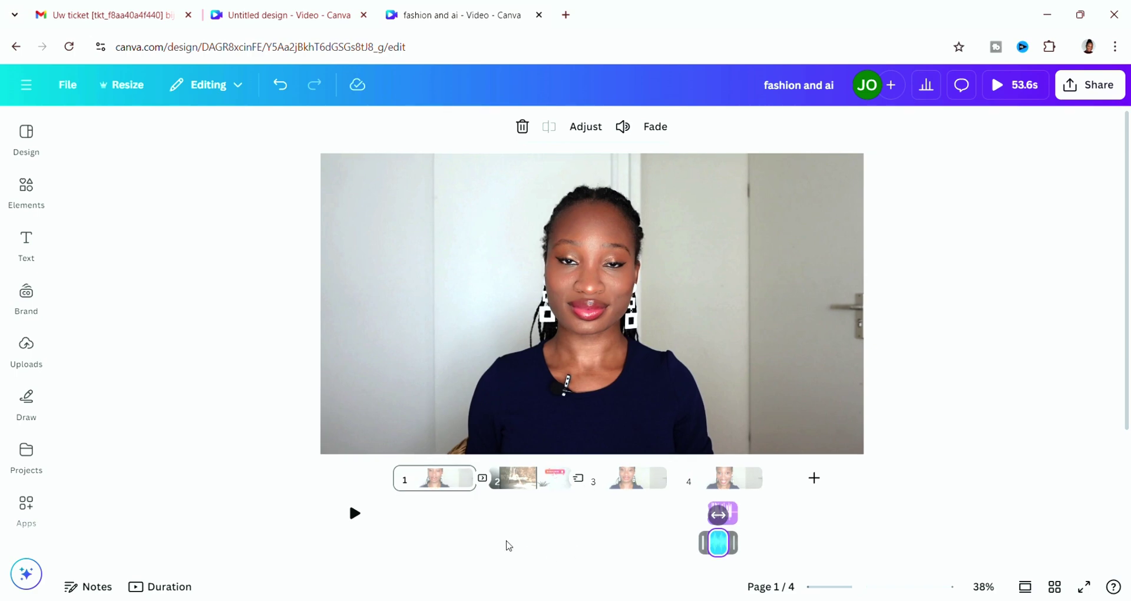
pyautogui.click(427, 548)
pyautogui.moveTo(427, 548); pyautogui.dragTo(392, 565)
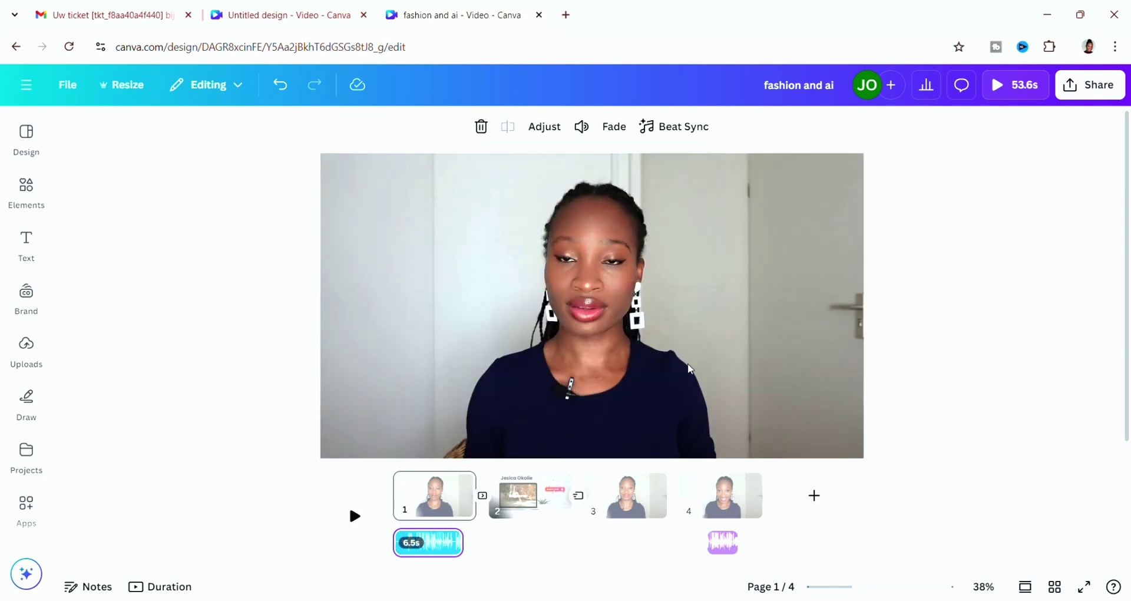
# Delete the audio track under page 1 and move the remaining extracted track to near the start of page 4
pyautogui.click(444, 549)
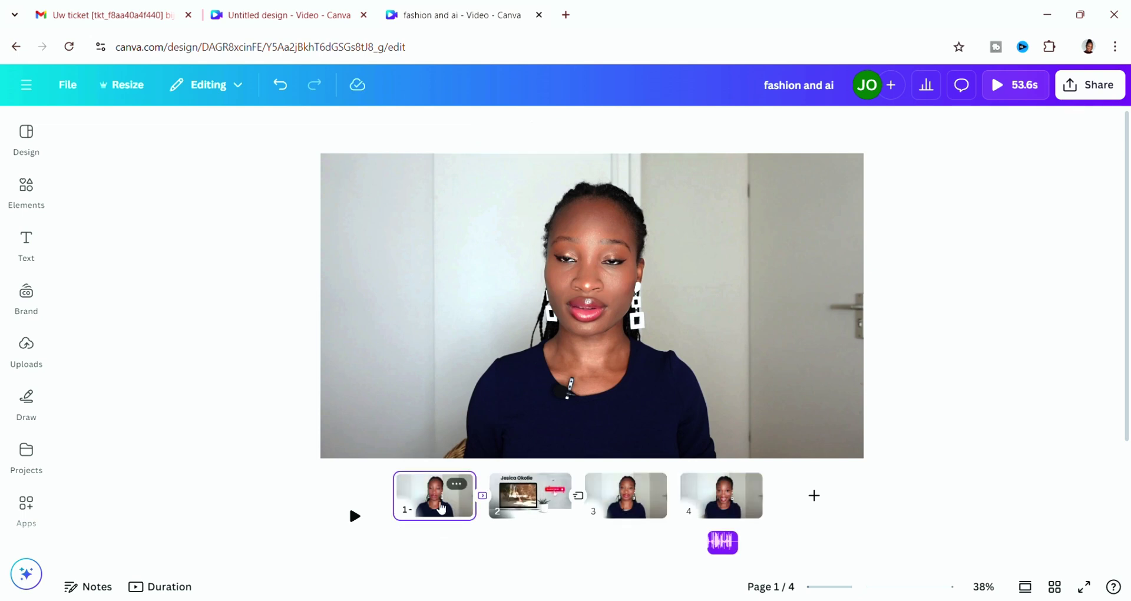
pyautogui.moveTo(723, 542); pyautogui.dragTo(664, 552)
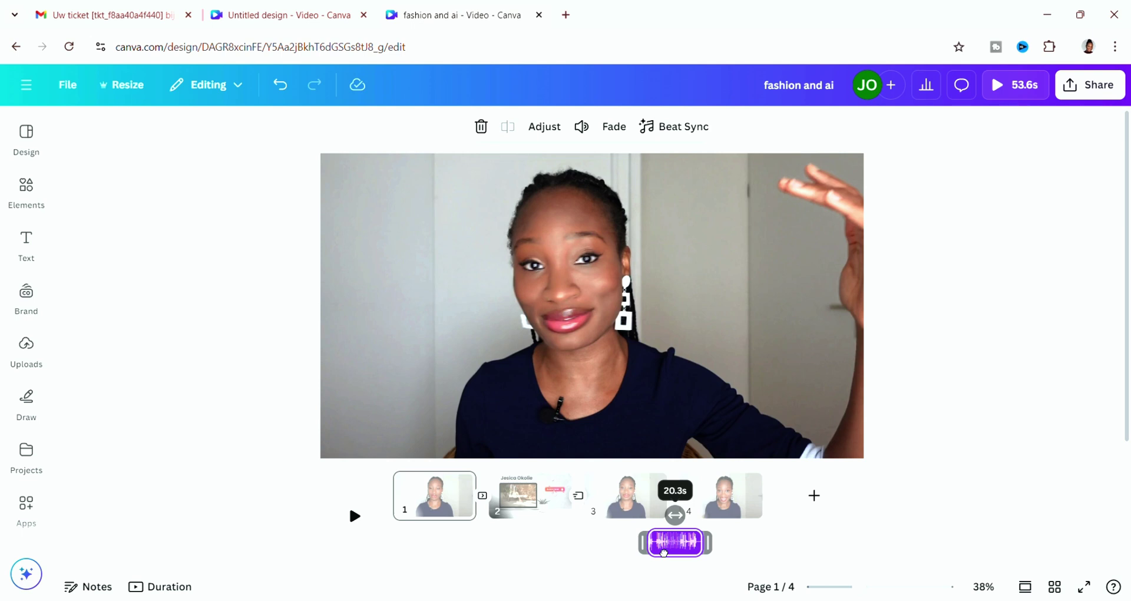
pyautogui.moveTo(664, 552)
pyautogui.mouseDown()
pyautogui.moveTo(686, 544)
pyautogui.moveTo(638, 542)
pyautogui.moveTo(707, 543)
pyautogui.moveTo(661, 542)
pyautogui.mouseUp()
pyautogui.click(478, 367)
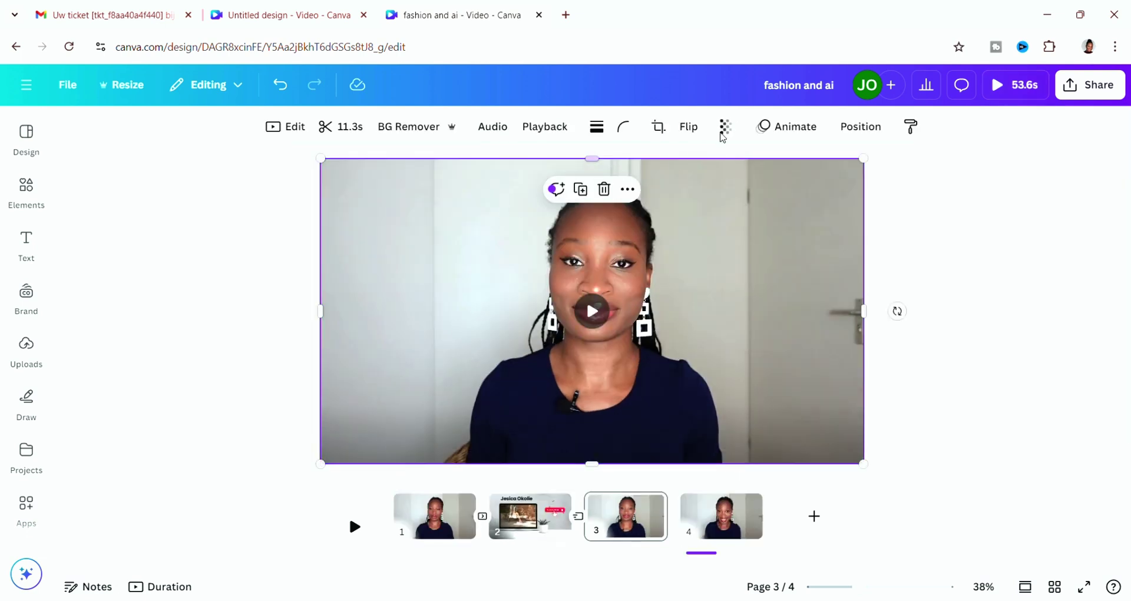
# Animate the page 3 clip, trying Pan and settling on the Baseline animation for both entry and exit
pyautogui.click(779, 130)
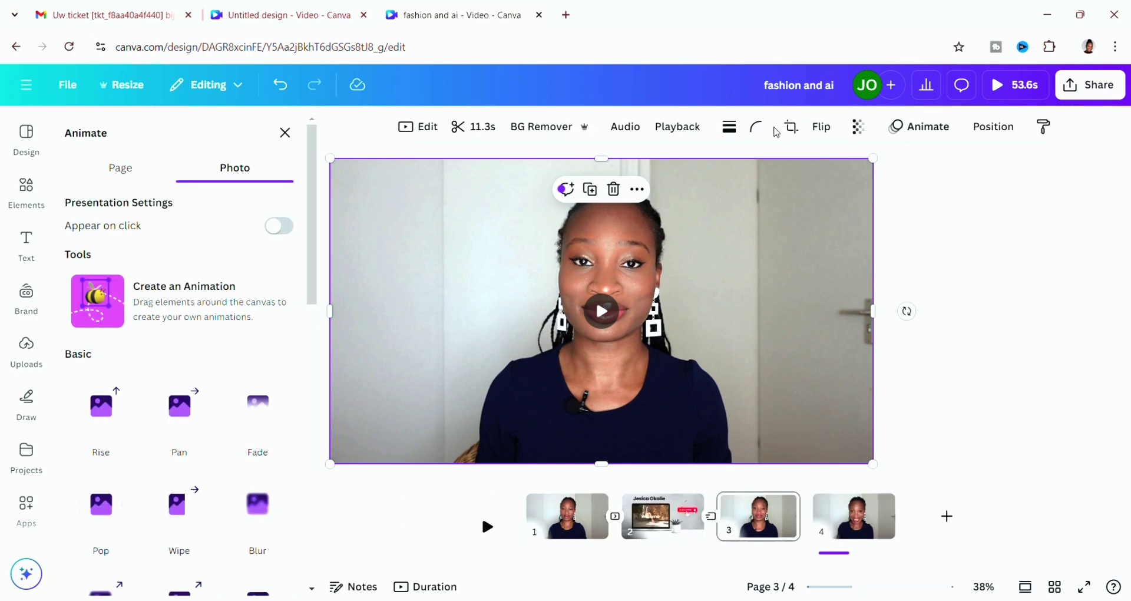
pyautogui.click(180, 406)
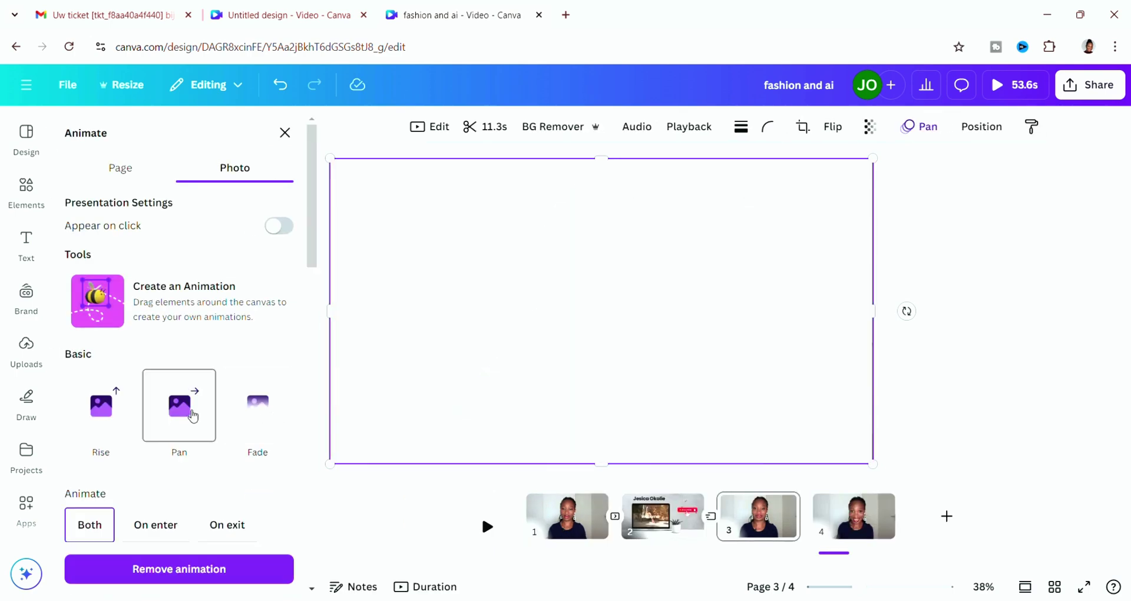
pyautogui.scroll(-5, 240, 318)
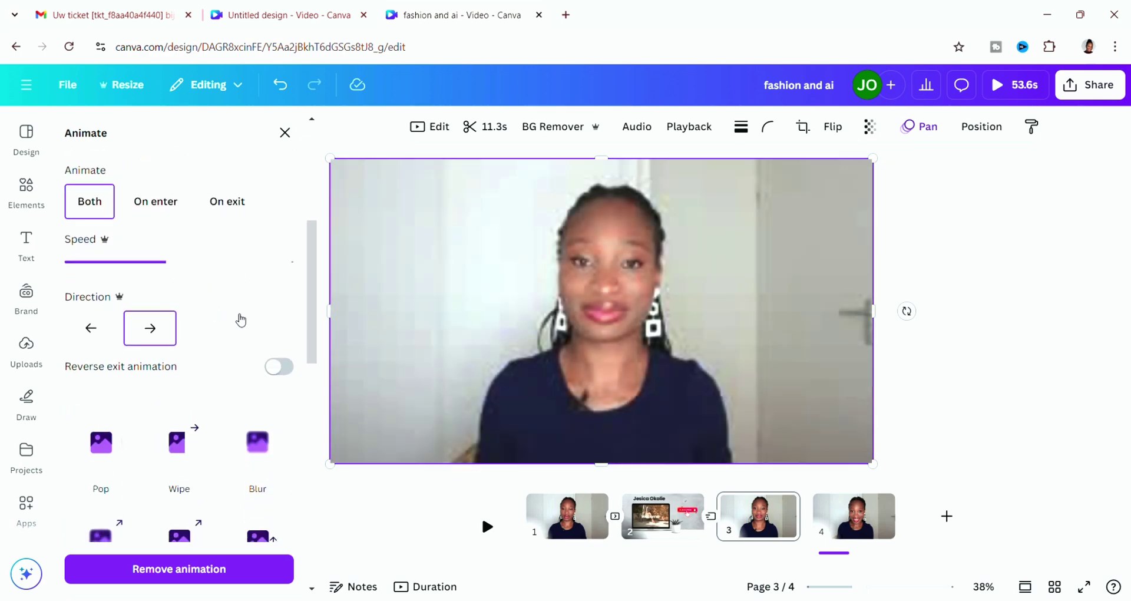
pyautogui.scroll(-3, 176, 413)
pyautogui.click(278, 304)
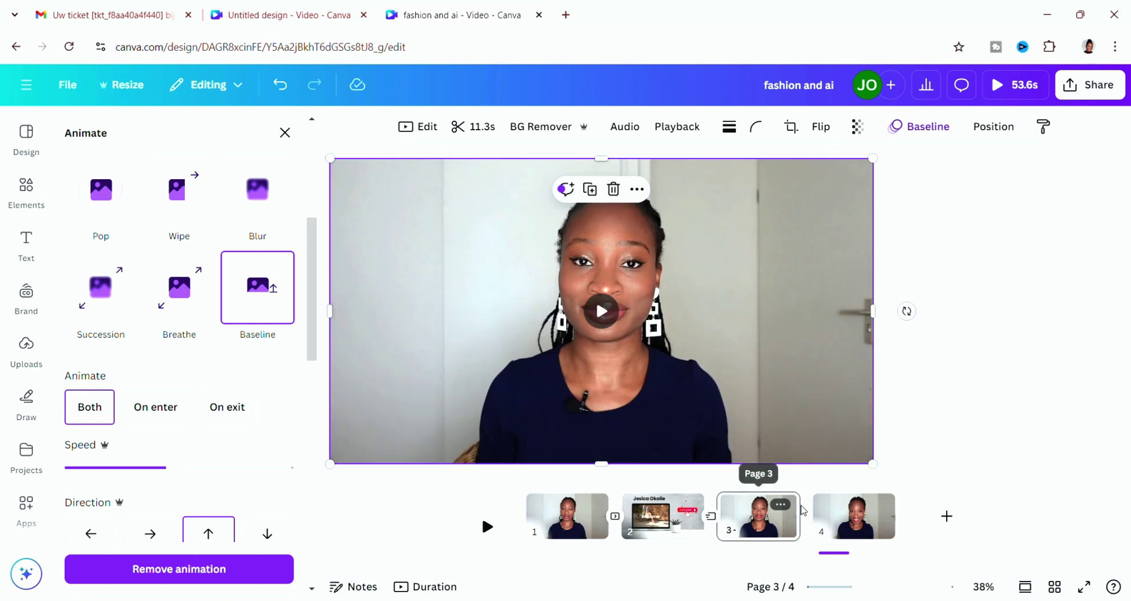
# Try the Match & Move and Stack transitions between pages 3 and 4, and settle on Color Wipe
pyautogui.moveTo(810, 518)
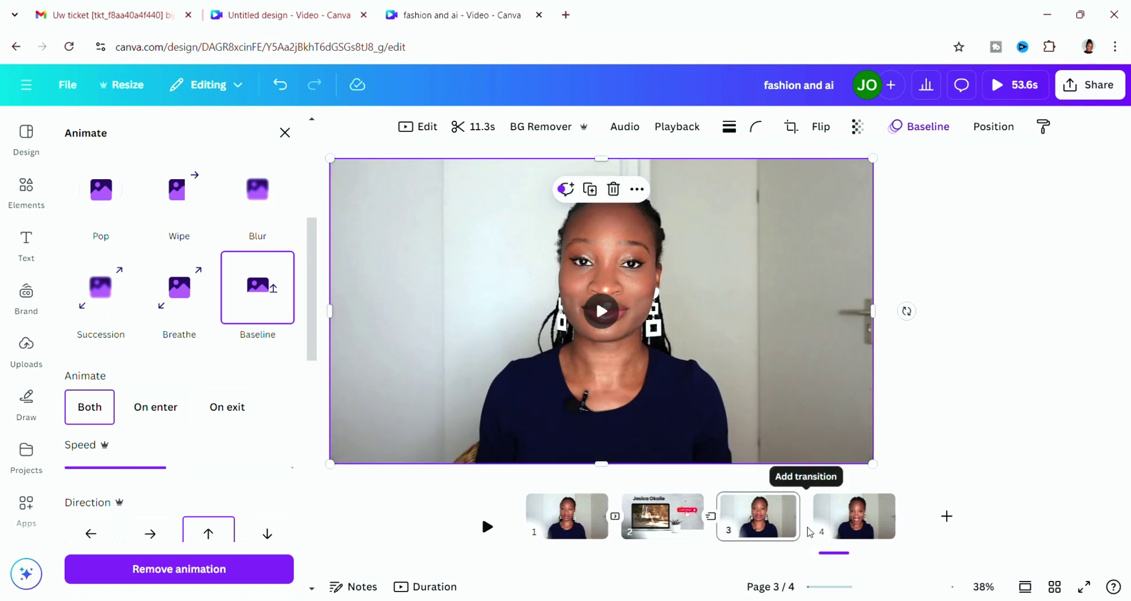
pyautogui.click(807, 530)
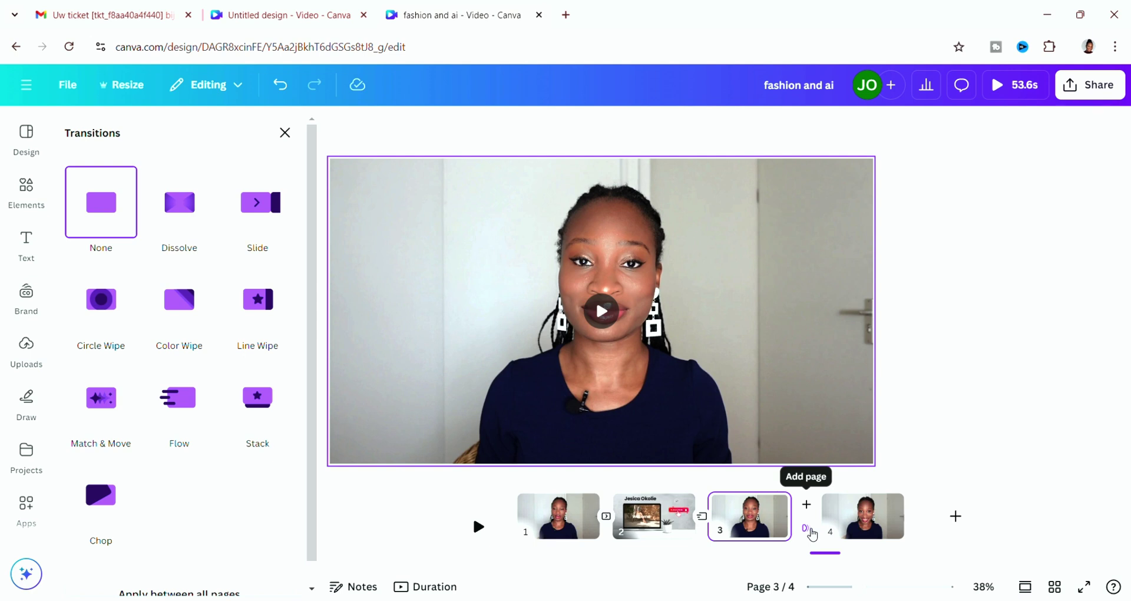
pyautogui.click(858, 526)
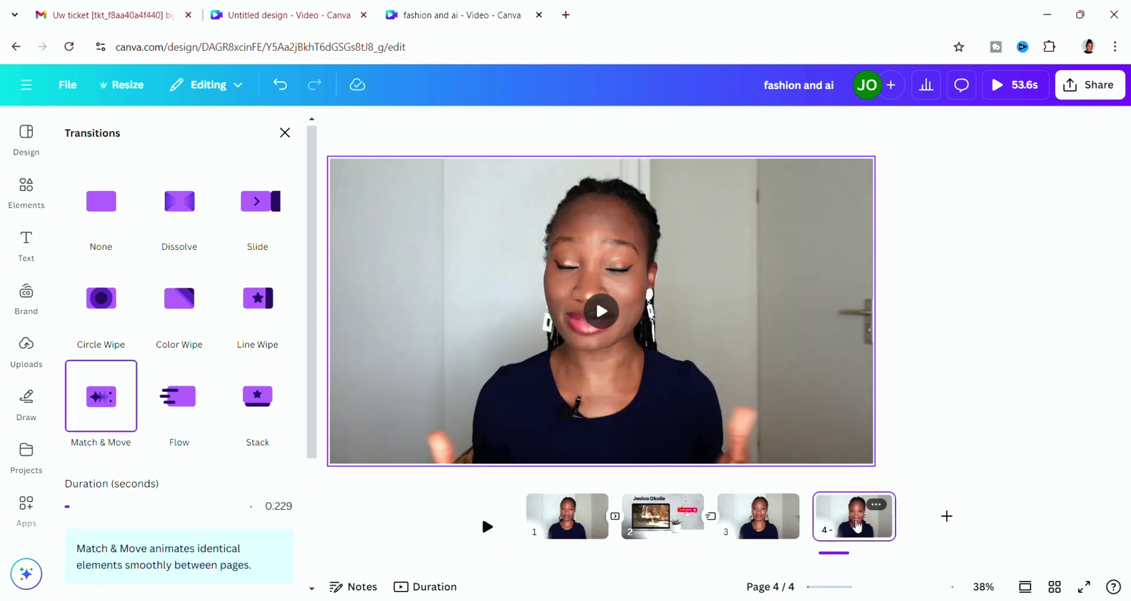
pyautogui.click(807, 531)
pyautogui.click(839, 541)
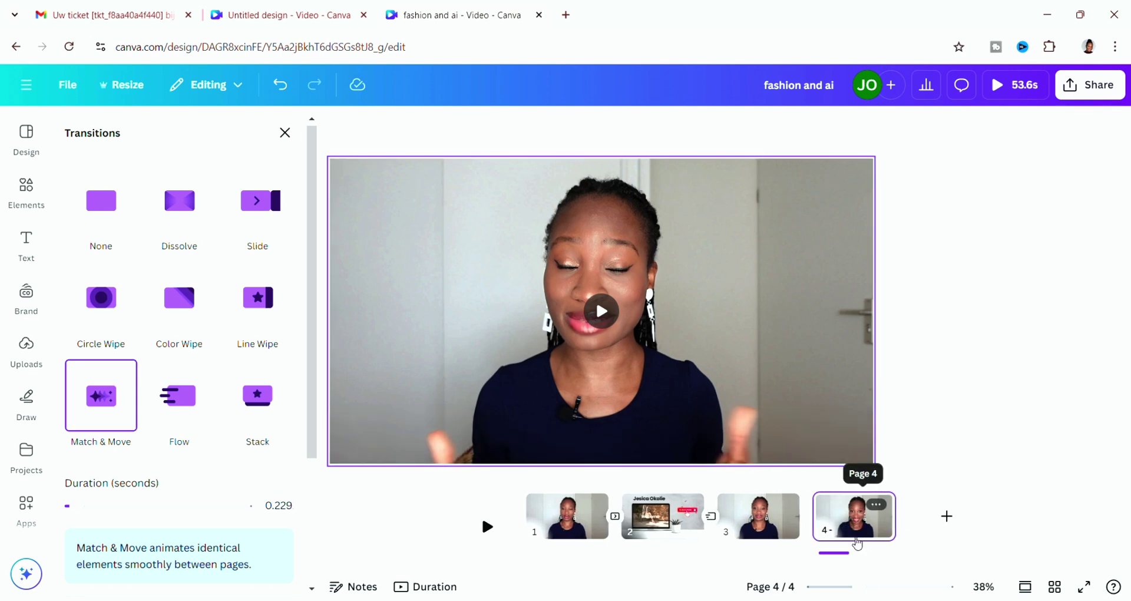
pyautogui.click(264, 420)
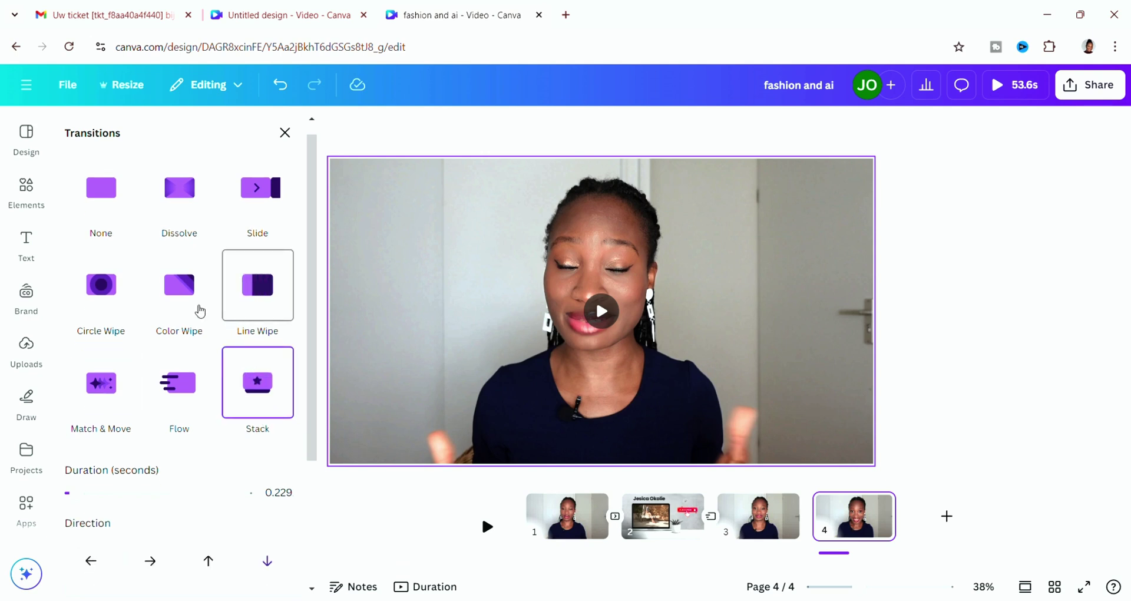
pyautogui.click(187, 303)
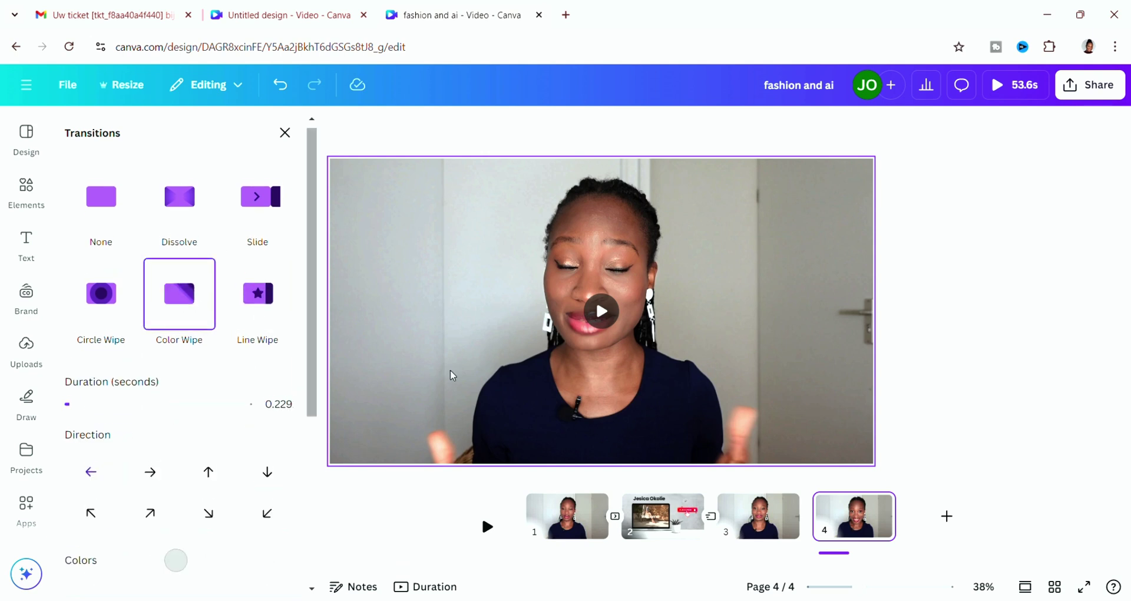
# Flip the page 4 clip horizontally
pyautogui.click(831, 532)
pyautogui.click(705, 131)
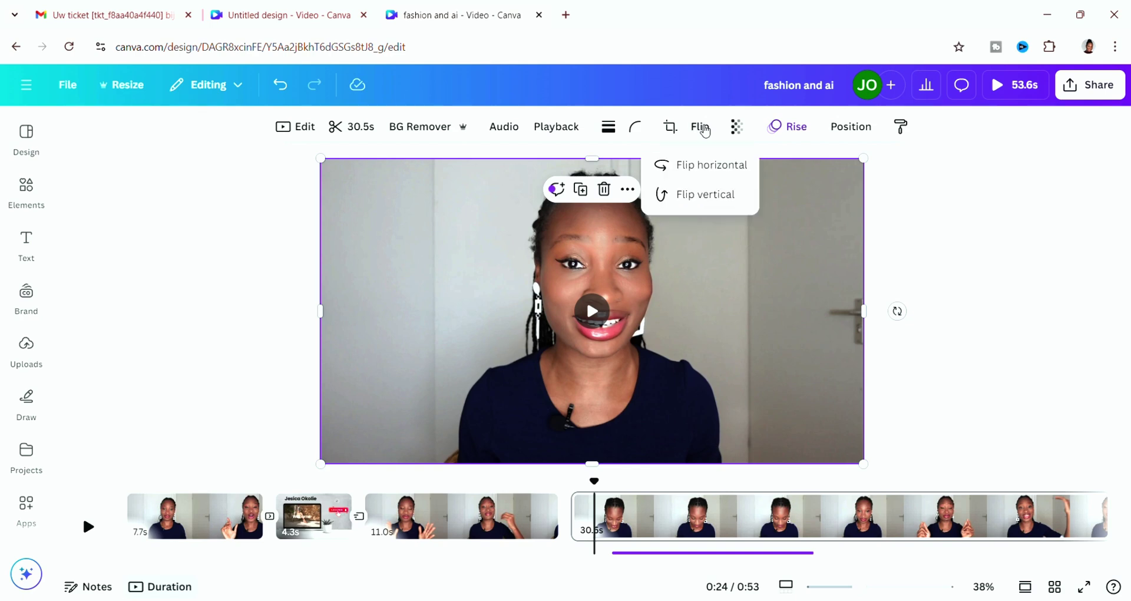
pyautogui.click(709, 177)
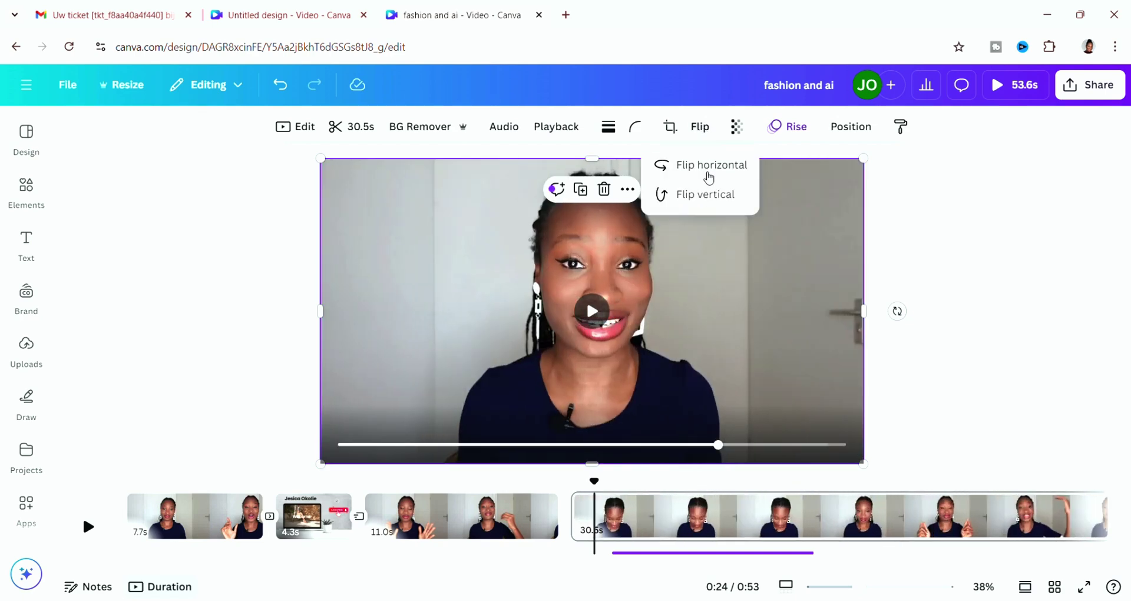
# Trim the end of the page 3 clip so the page lasts 9.0 s
pyautogui.click(525, 523)
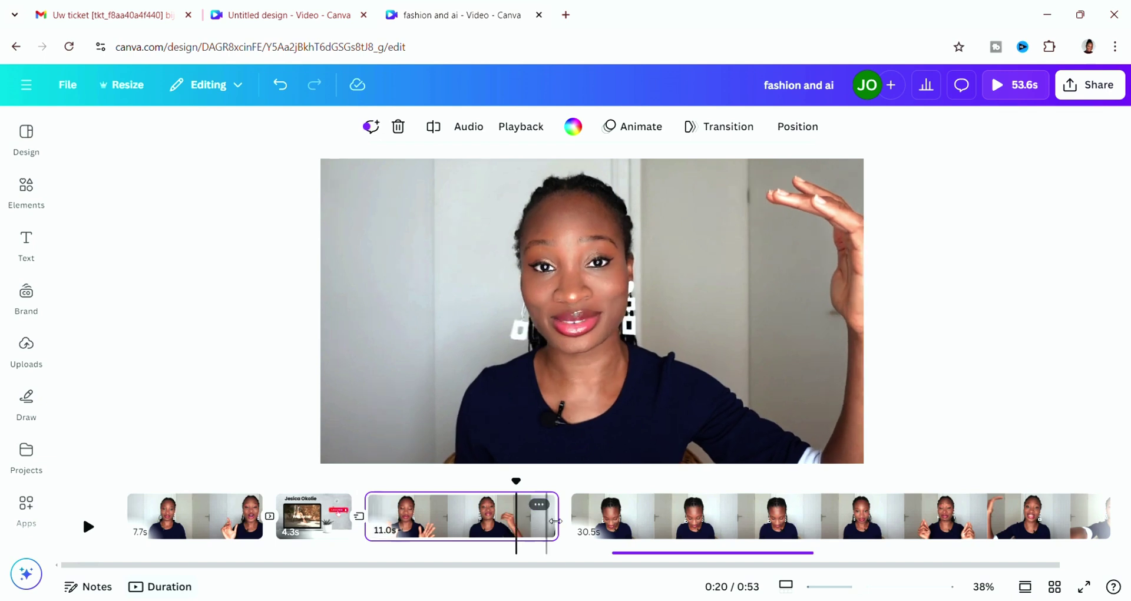
pyautogui.moveTo(559, 520); pyautogui.dragTo(524, 520)
pyautogui.click(547, 523)
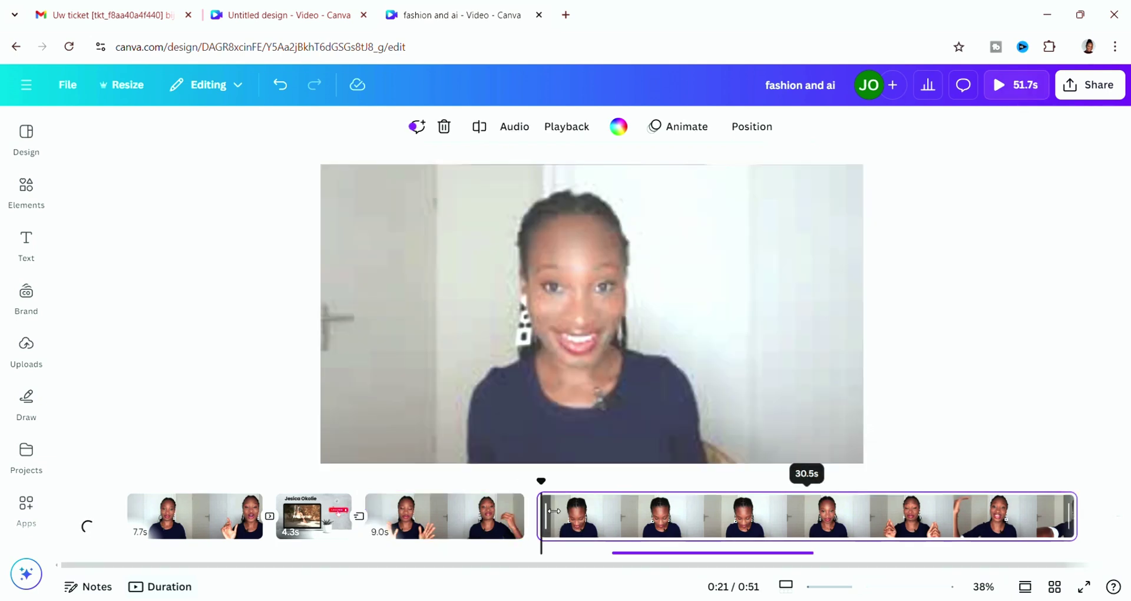
# Play and scrub through the page 4 clip to find where the talking starts, trim its beginning to leave 13.2 s, and preview it
pyautogui.click(532, 414)
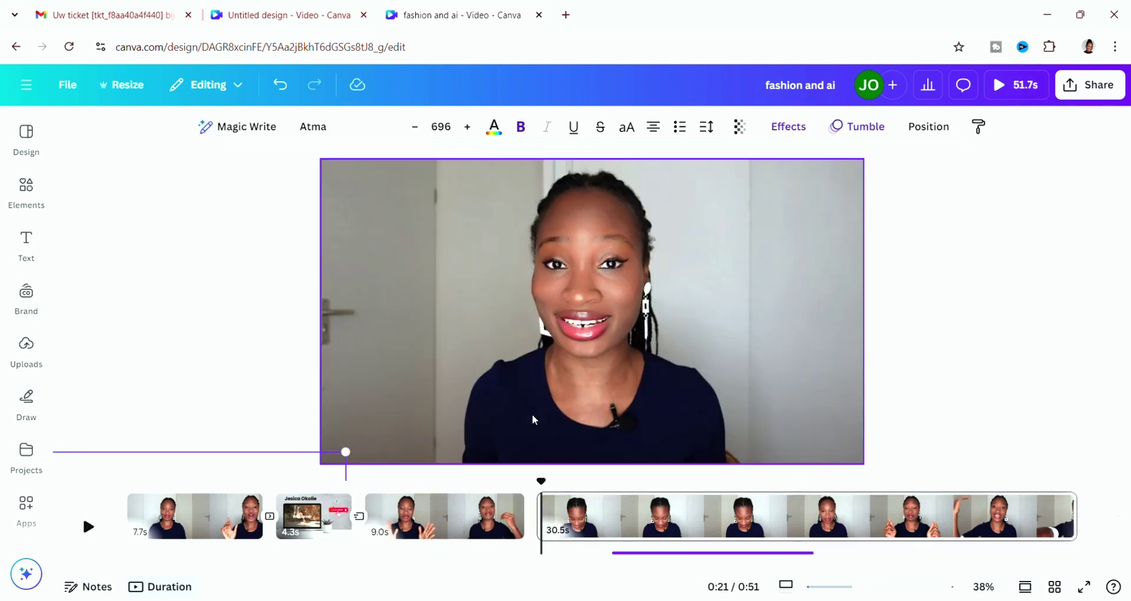
pyautogui.click(573, 419)
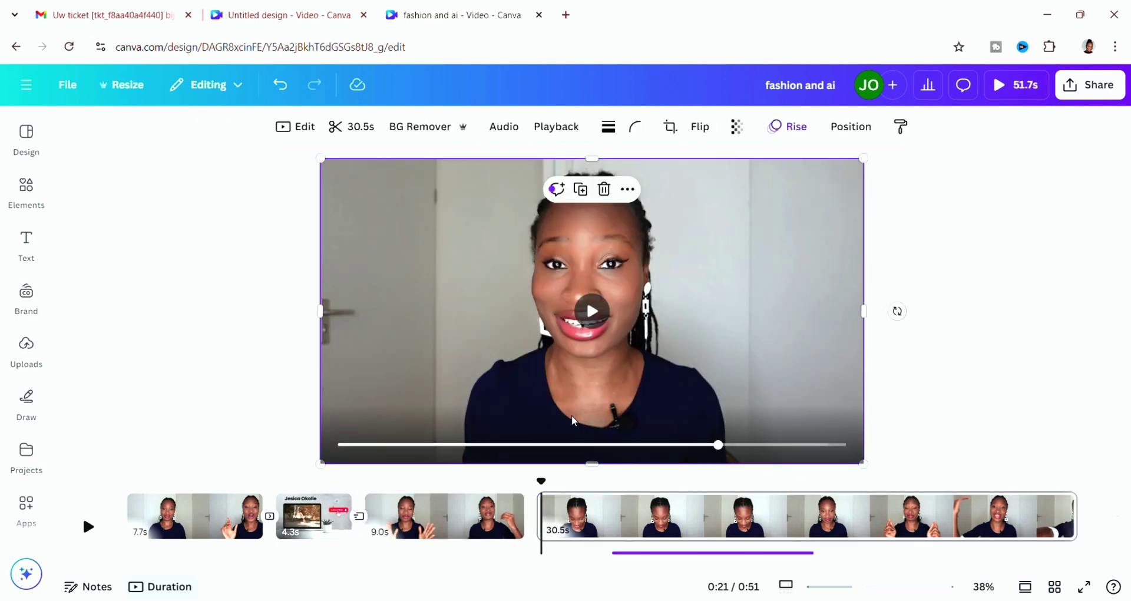
pyautogui.click(595, 311)
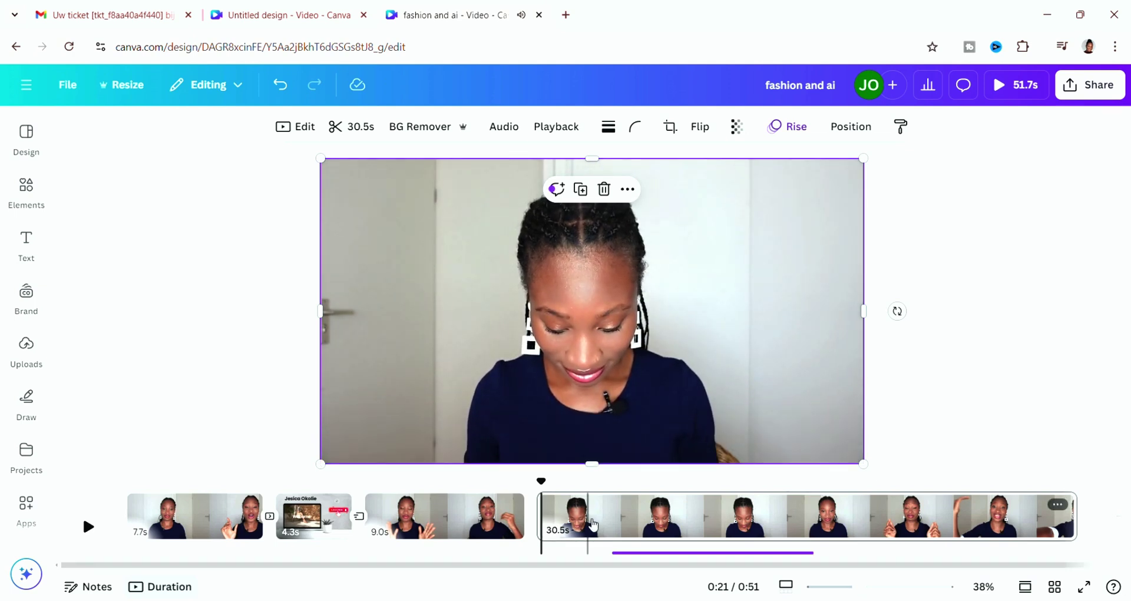
pyautogui.click(584, 325)
pyautogui.click(601, 508)
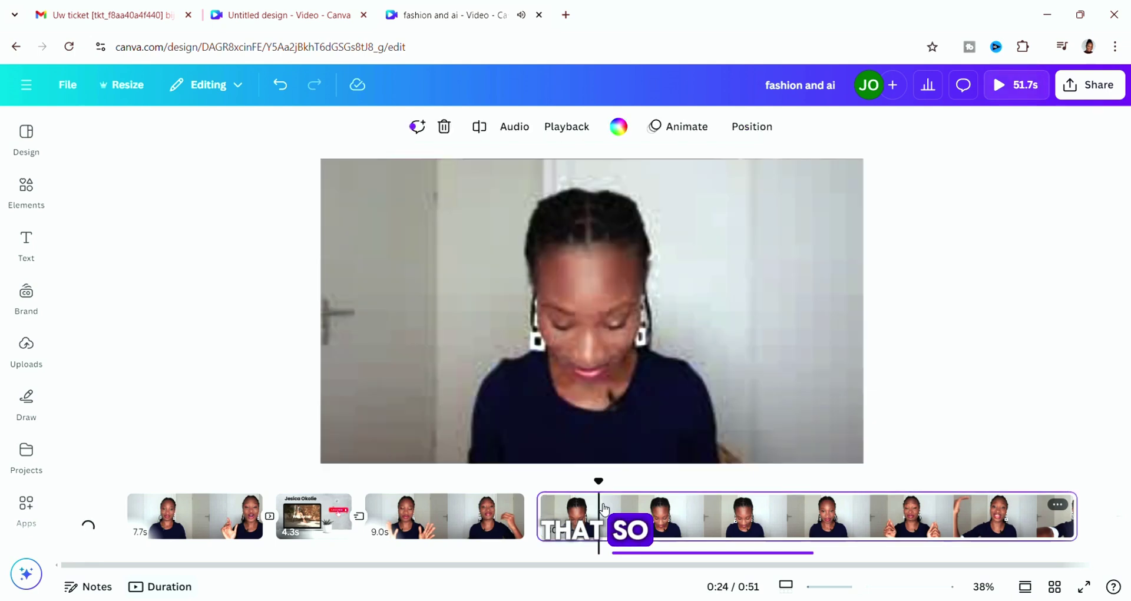
pyautogui.moveTo(605, 508); pyautogui.dragTo(743, 519)
pyautogui.click(744, 519)
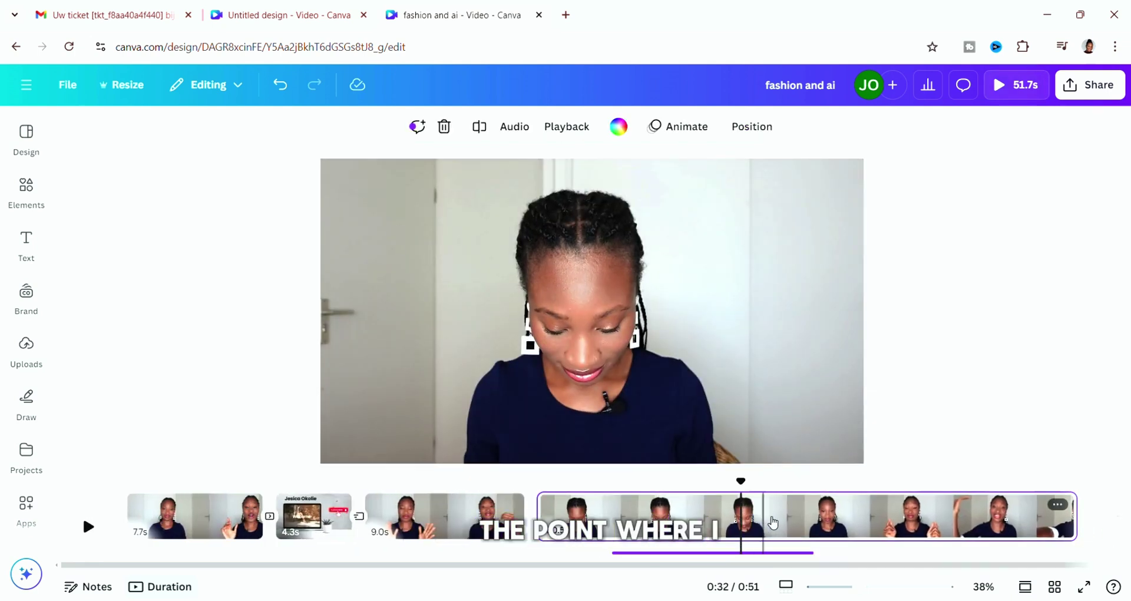
pyautogui.click(796, 519)
pyautogui.click(669, 441)
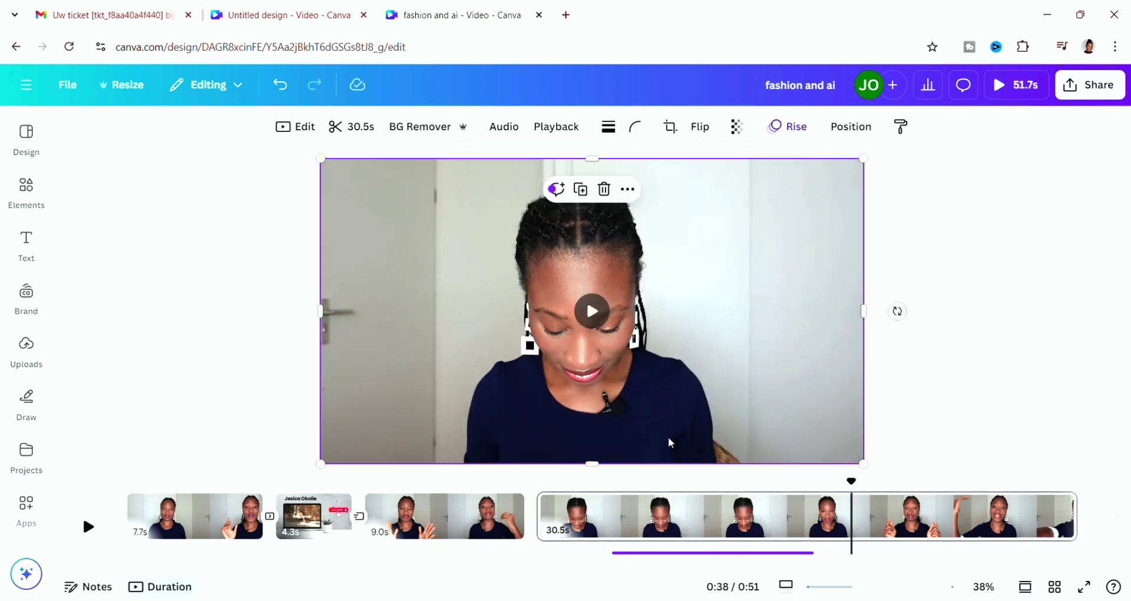
pyautogui.click(742, 519)
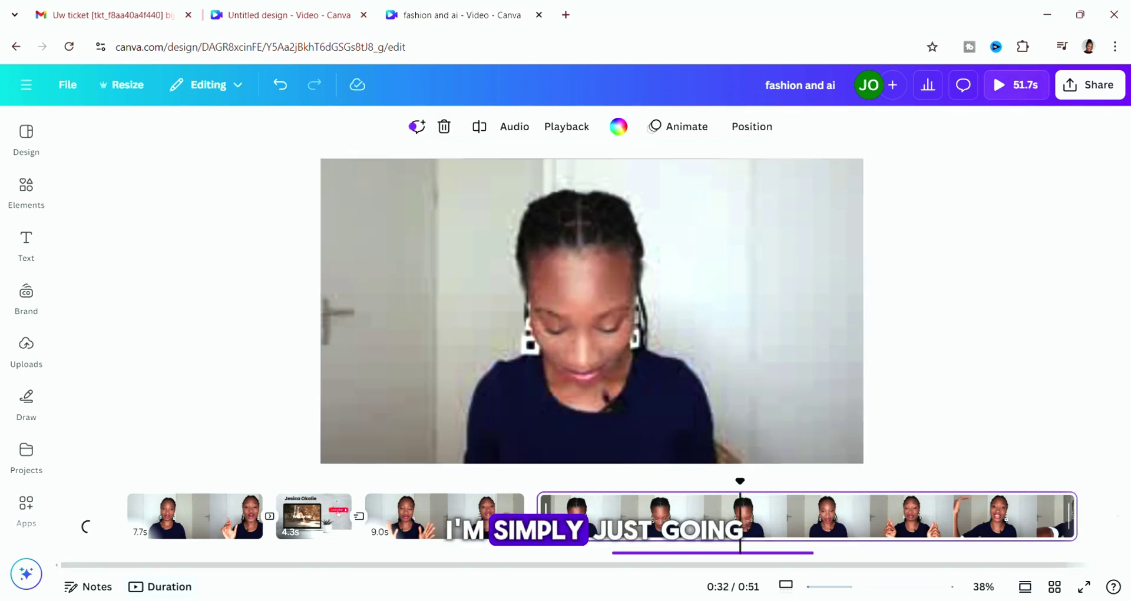
pyautogui.moveTo(538, 518); pyautogui.dragTo(851, 581)
pyautogui.click(592, 312)
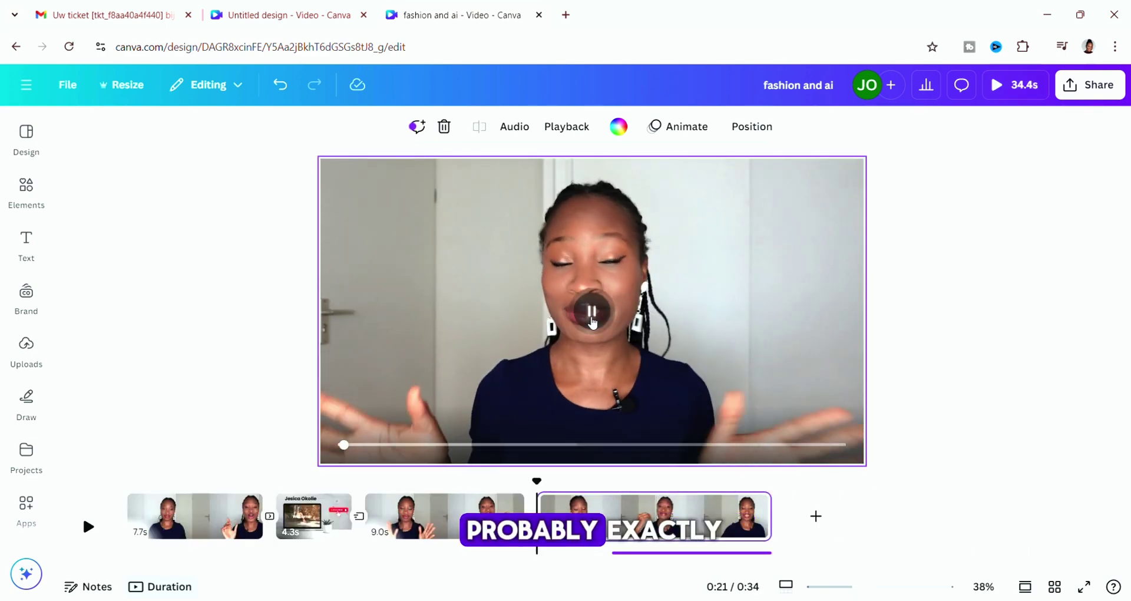
pyautogui.click(592, 312)
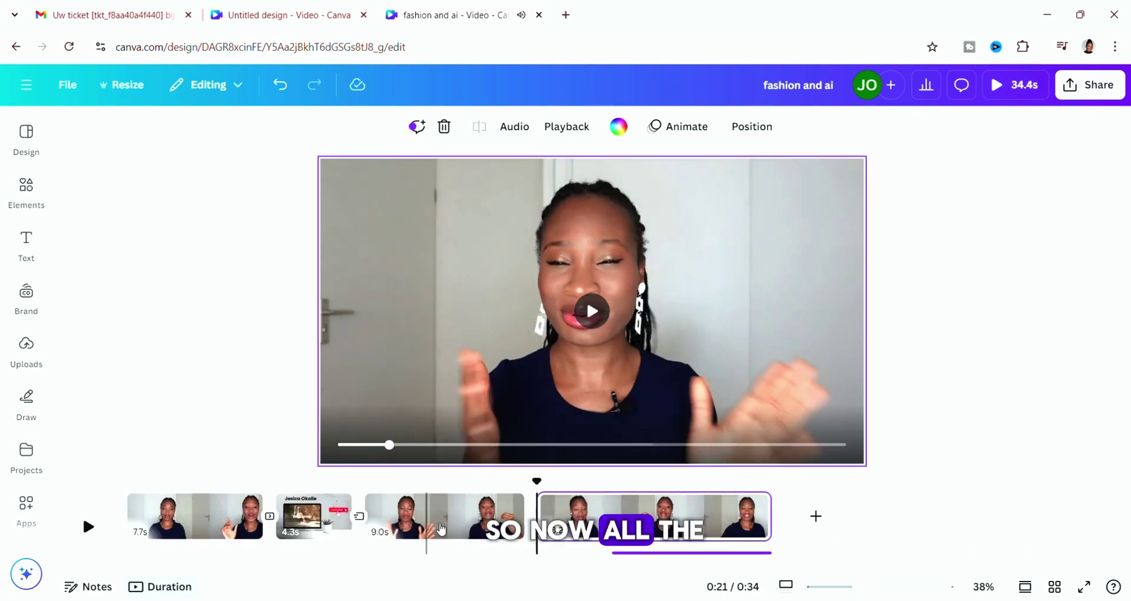
# Look over the cropping and trimming options for the page 4 clip, and select the page 3 clip
pyautogui.click(654, 454)
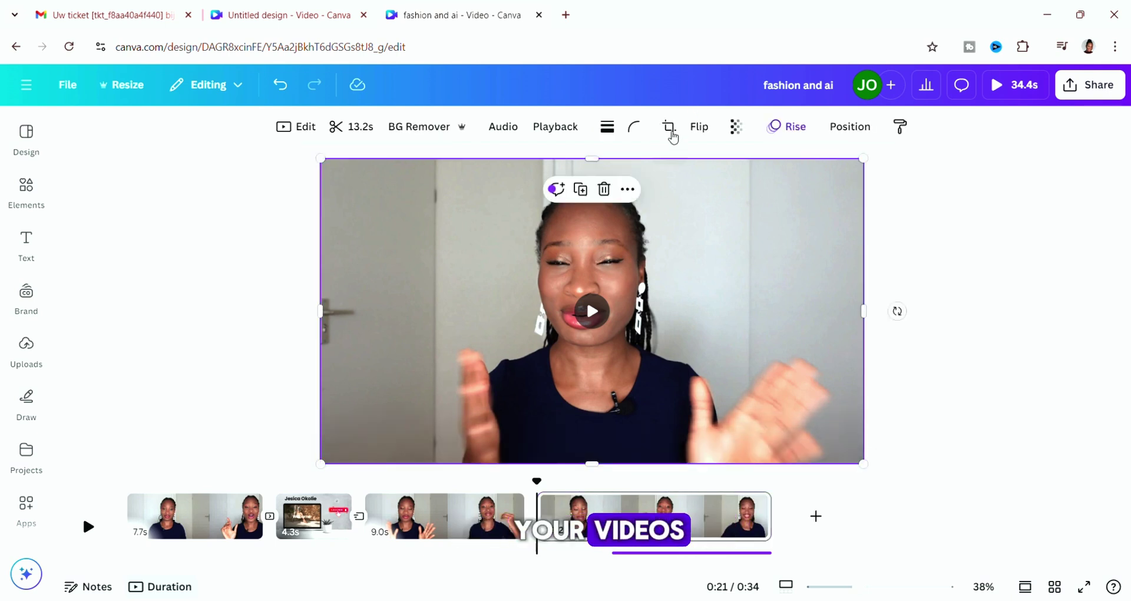
pyautogui.click(670, 127)
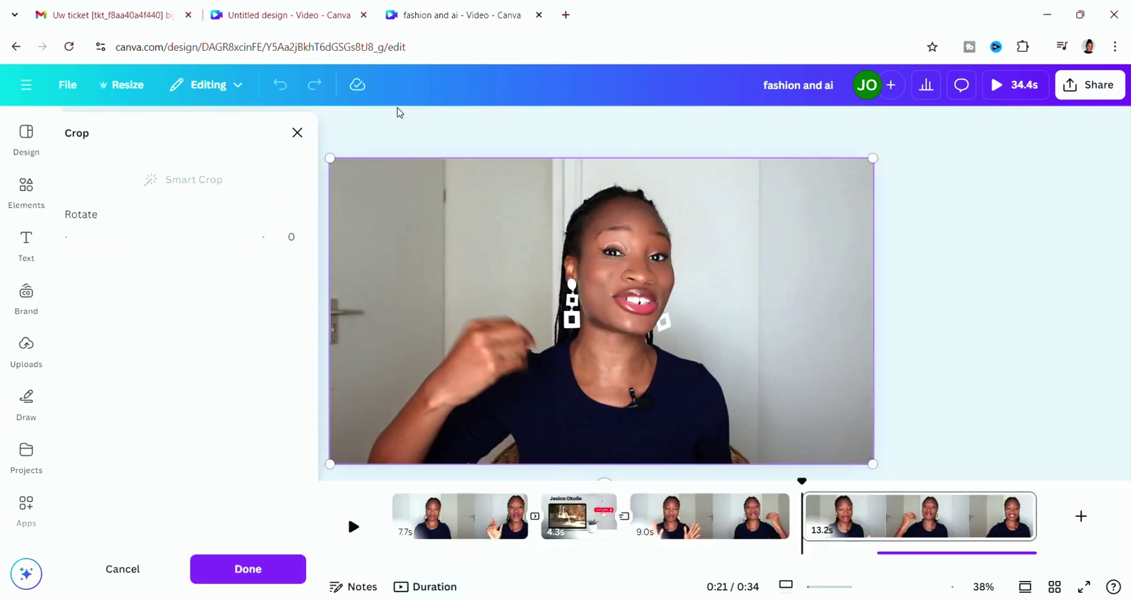
pyautogui.click(297, 133)
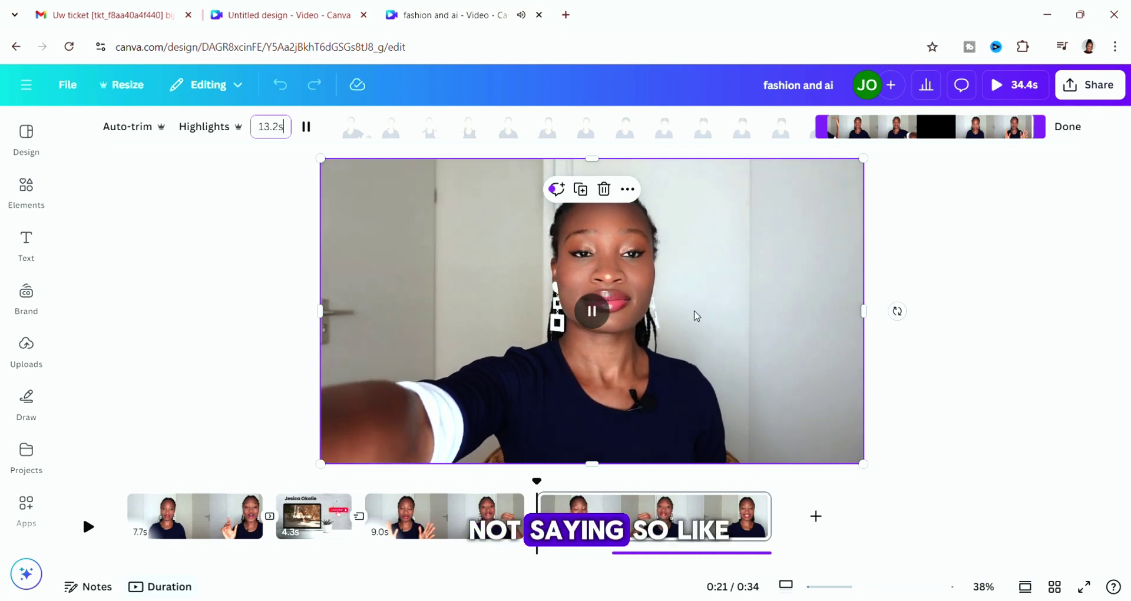
pyautogui.click(461, 522)
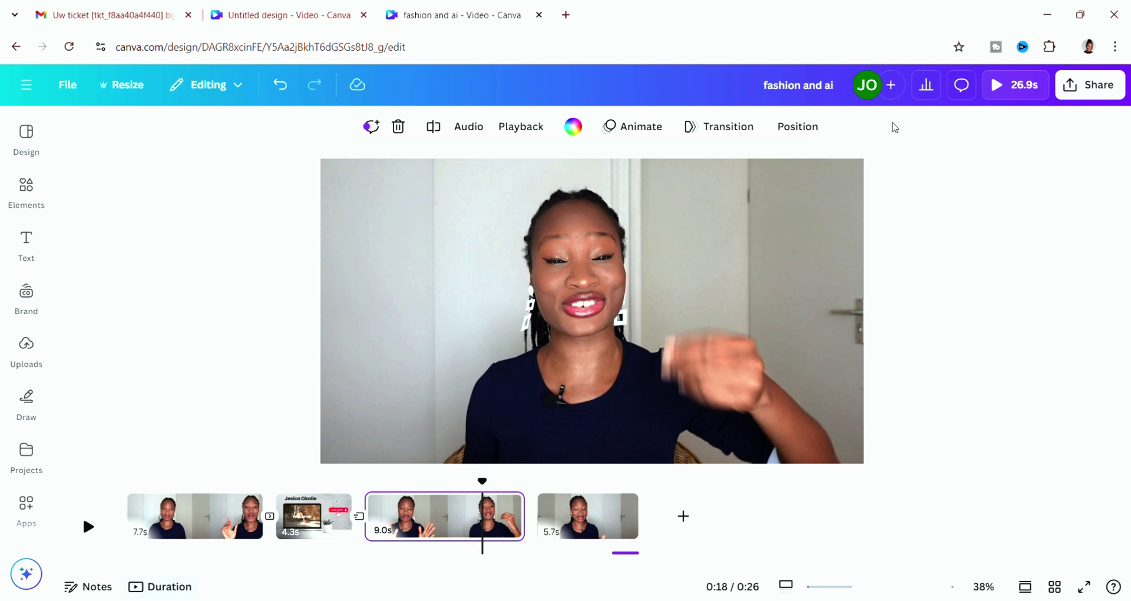
pyautogui.click(708, 271)
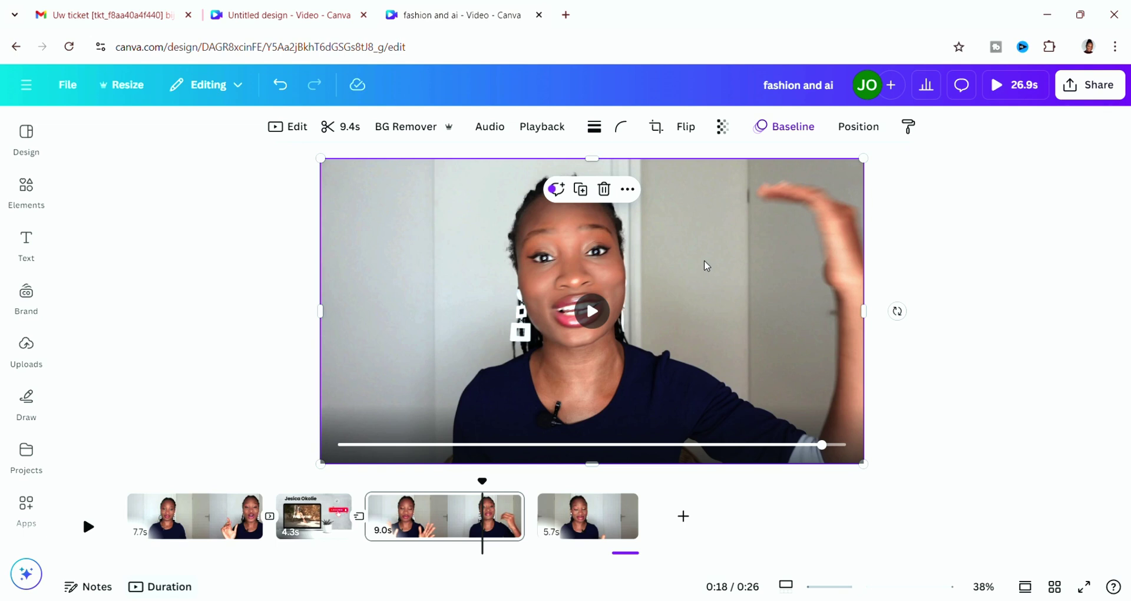
# Add the uploaded photo of the pointing woman in the blue dress to page 4, shrink it and place it near the page's upper-left corner
pyautogui.click(593, 517)
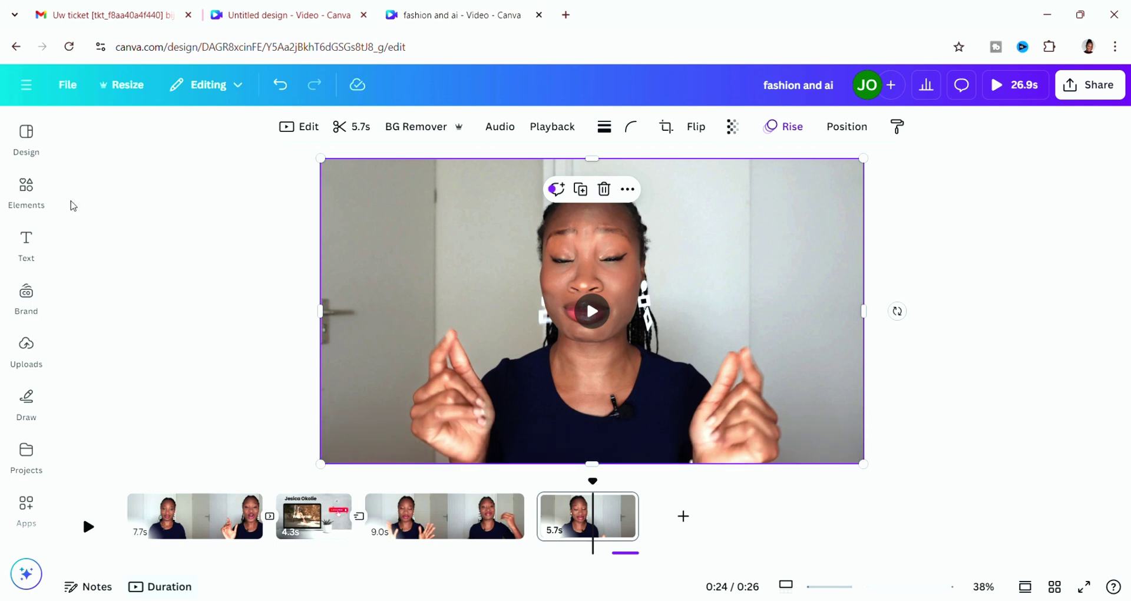
pyautogui.click(32, 353)
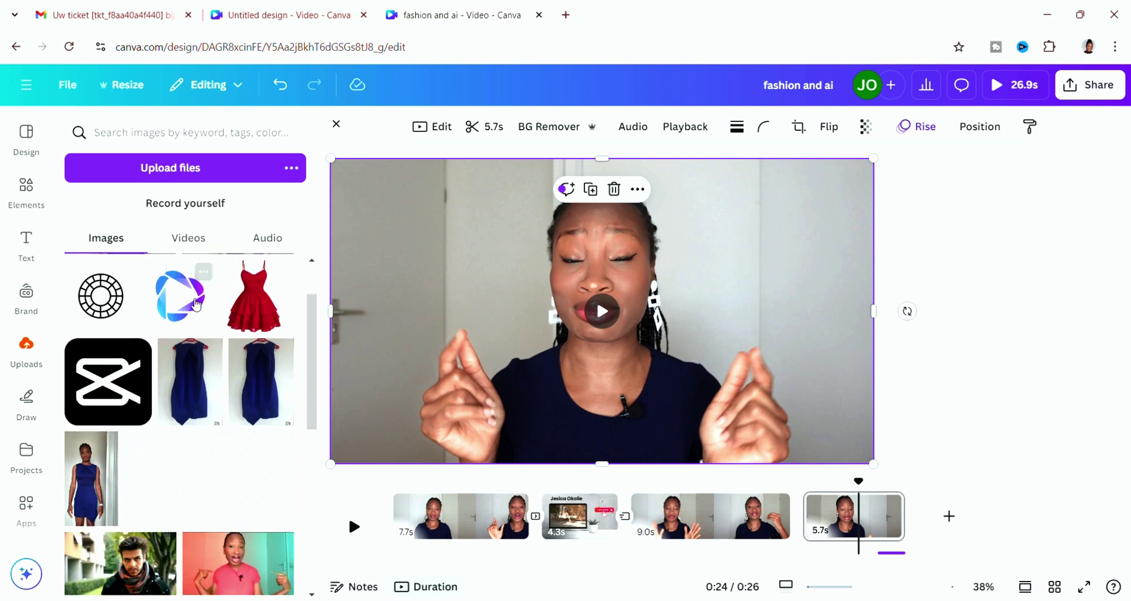
pyautogui.click(230, 304)
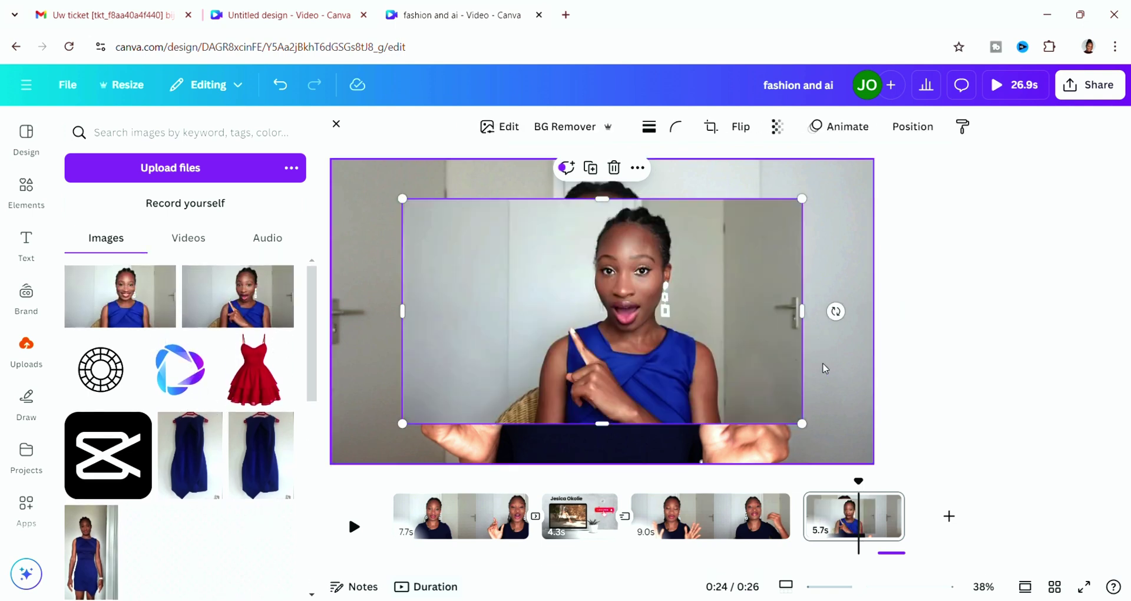
pyautogui.moveTo(711, 404); pyautogui.dragTo(527, 319)
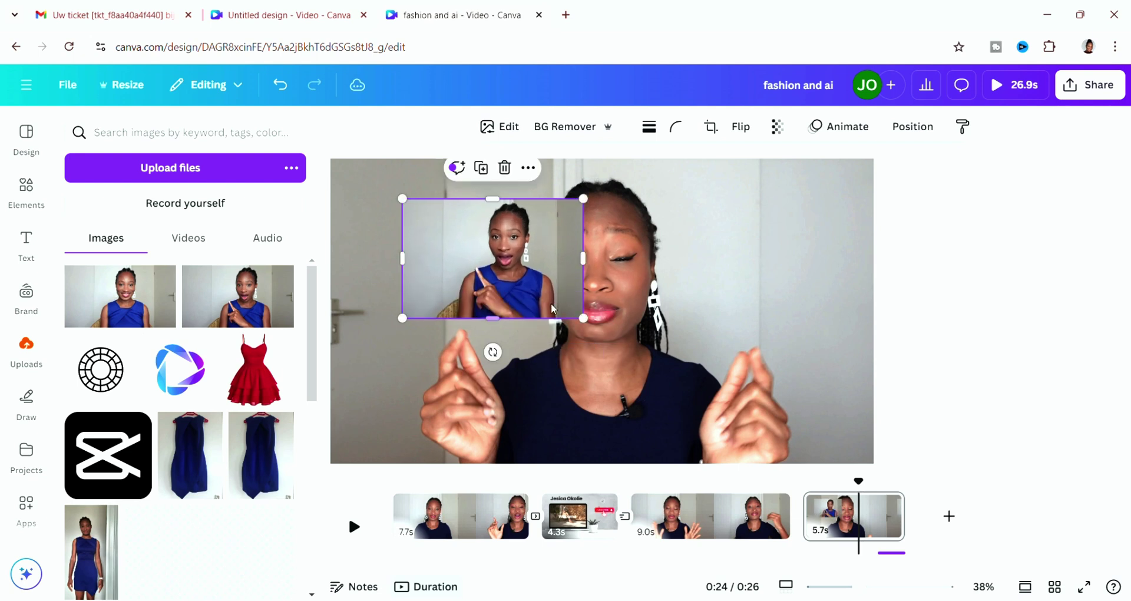
pyautogui.click(581, 311)
pyautogui.click(581, 307)
pyautogui.moveTo(591, 327); pyautogui.dragTo(495, 242)
# Replace the photo on page 4 with the uploaded 6.0 s video of two women outdoors, and enlarge it to cover the page
pyautogui.click(190, 238)
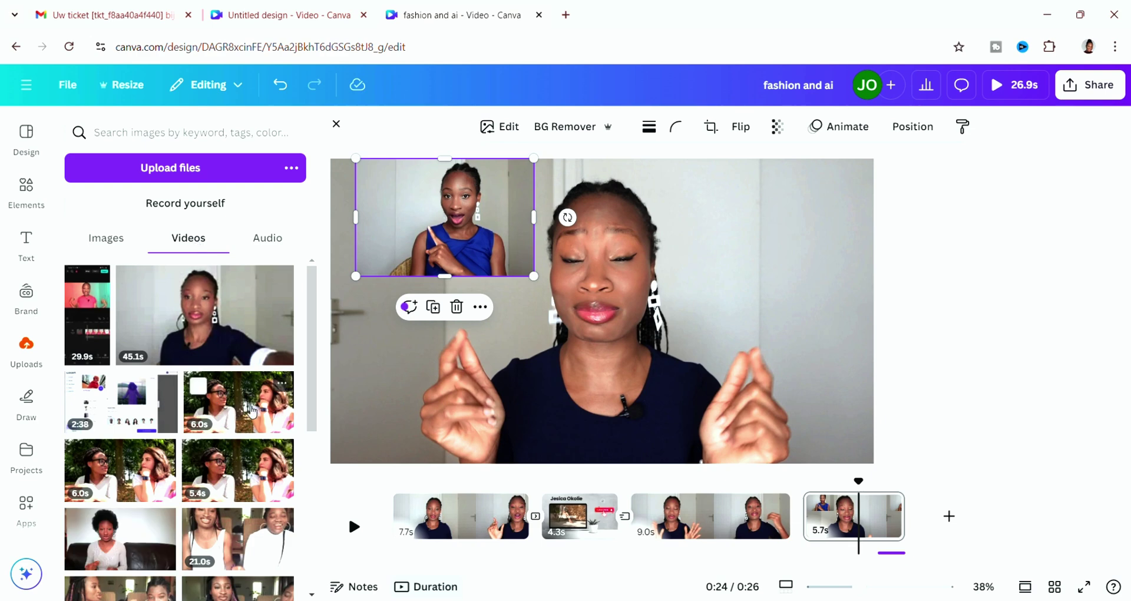
pyautogui.moveTo(252, 410); pyautogui.dragTo(492, 215)
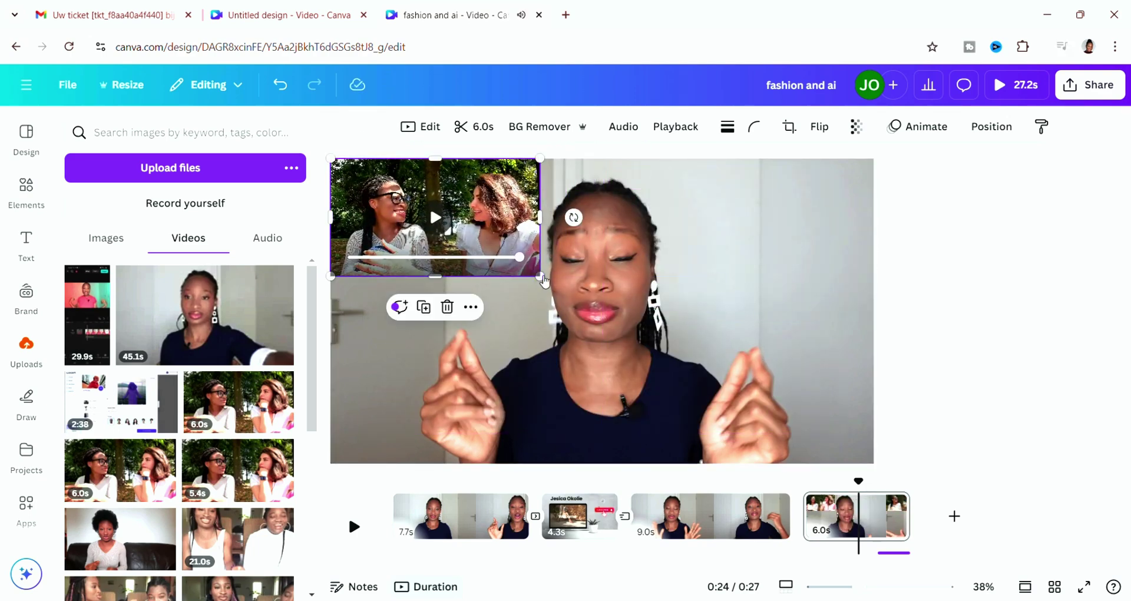
pyautogui.moveTo(540, 275); pyautogui.dragTo(875, 471)
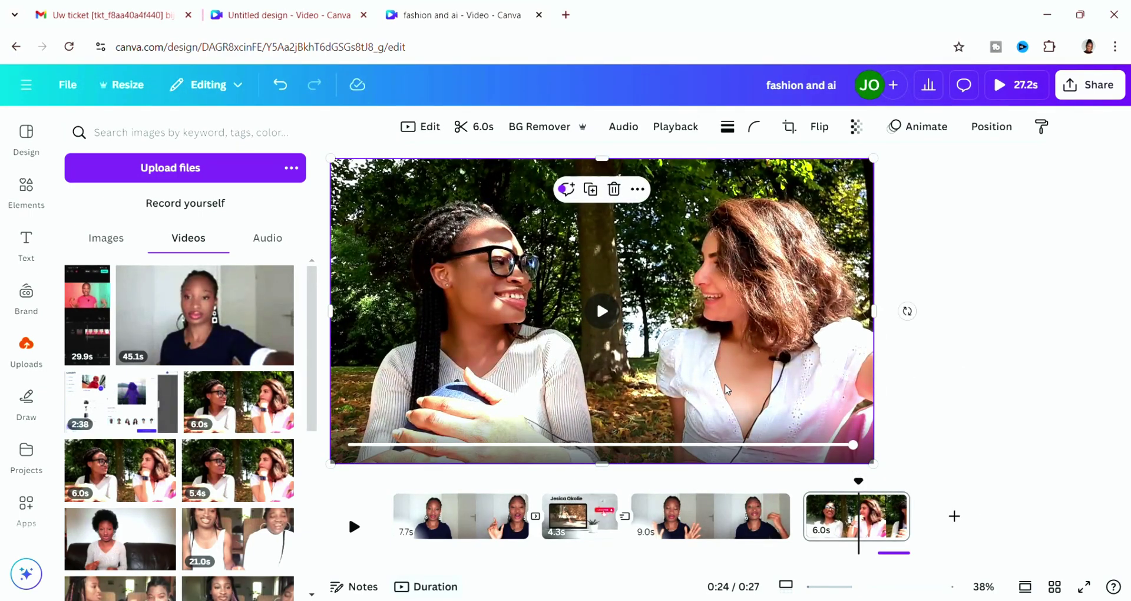
# Delete the extracted audio track under page 4 and remove the outdoor video laid over the page's clip
pyautogui.click(262, 241)
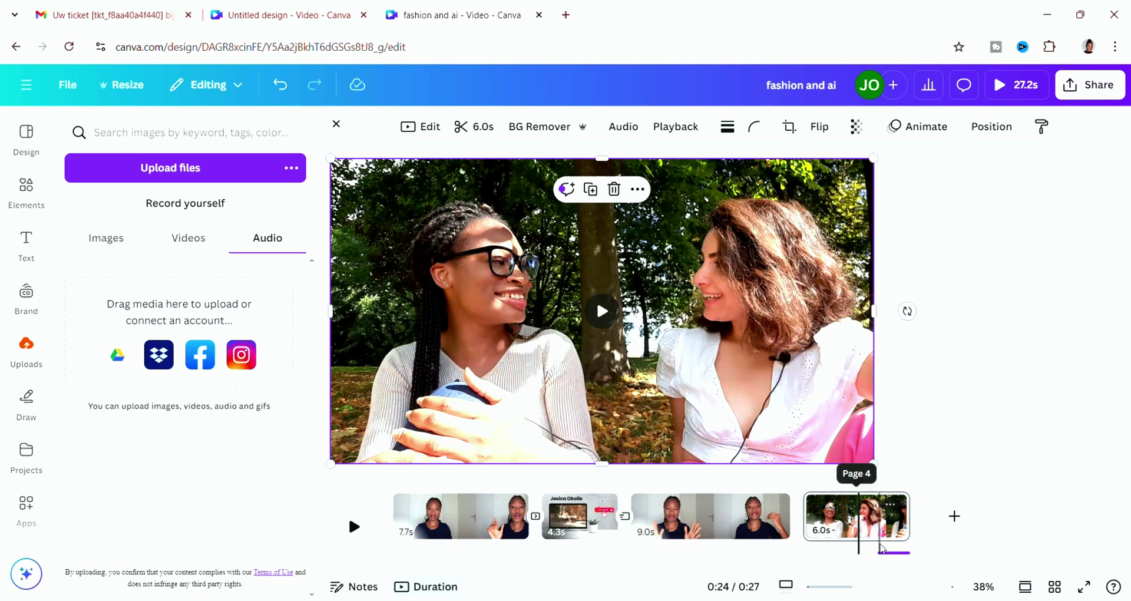
pyautogui.click(873, 513)
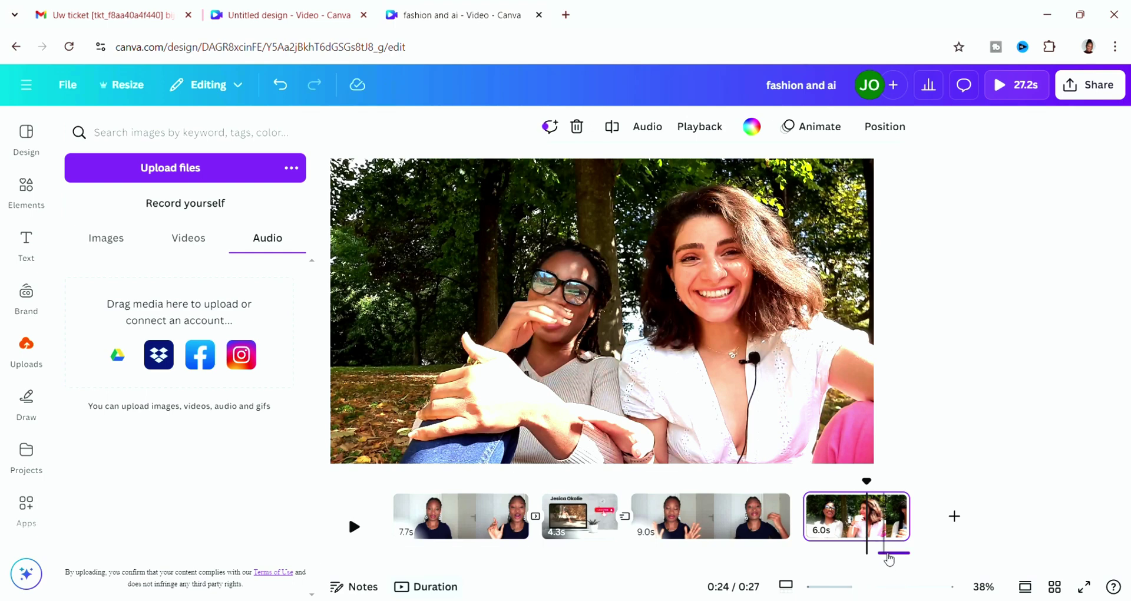
pyautogui.click(889, 555)
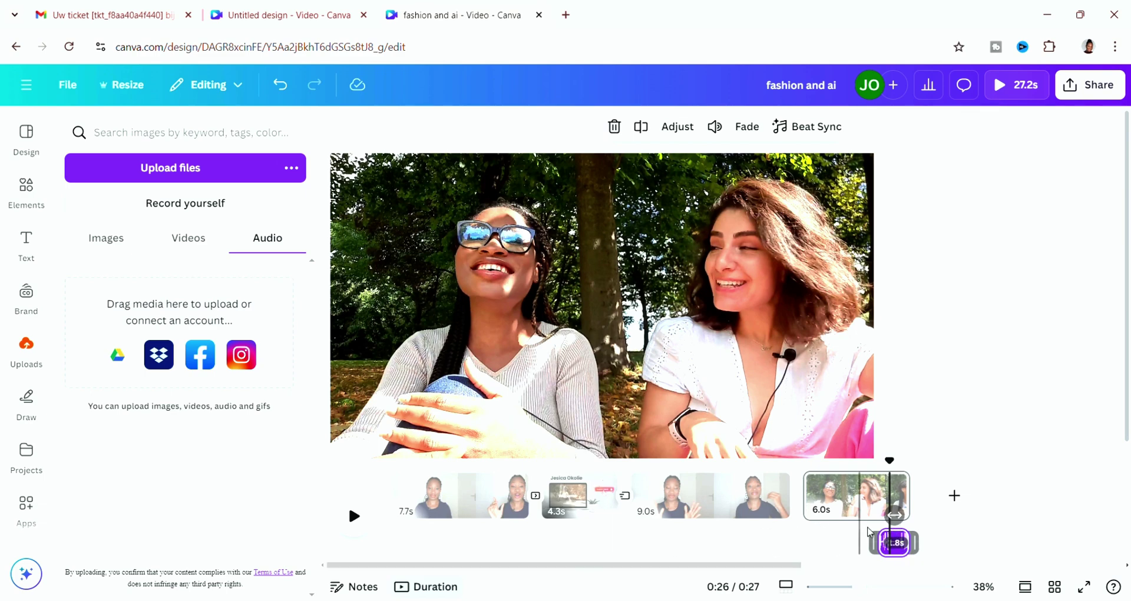
pyautogui.click(984, 554)
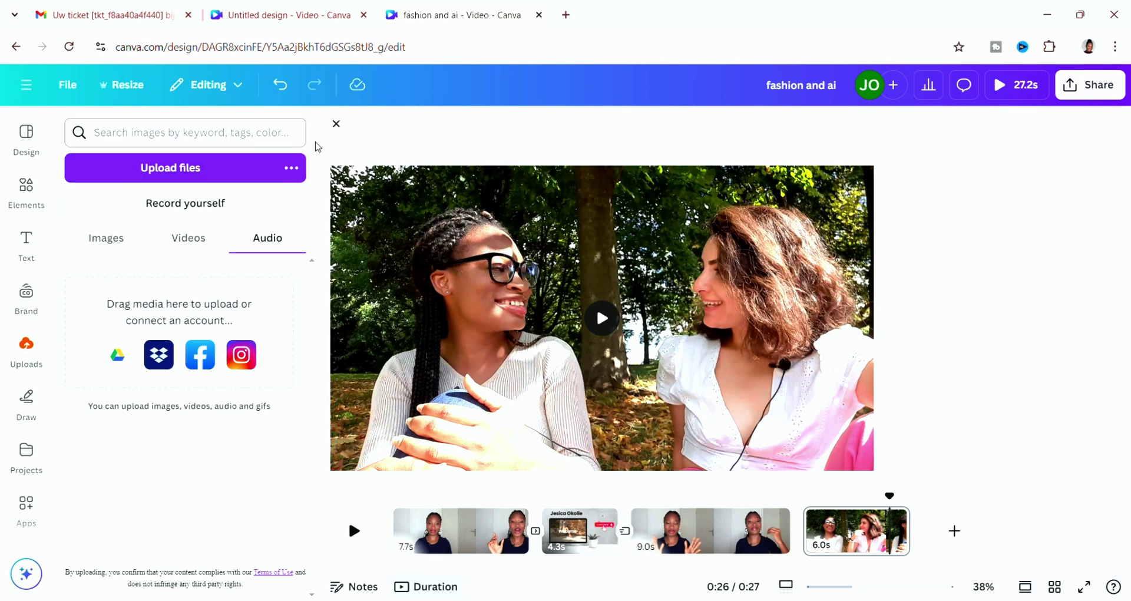
pyautogui.click(335, 124)
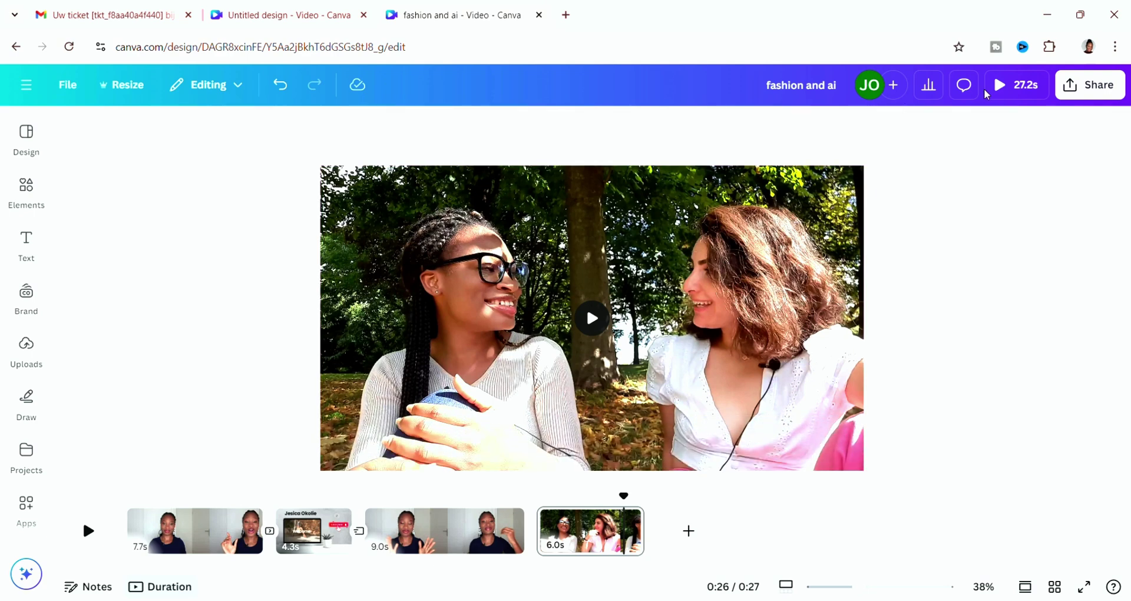
pyautogui.hotkey('ctrl', 'z')
# Browse the Apps, Brand, Uploads and Elements libraries for material to add to the video
pyautogui.scroll(-4, 46, 268)
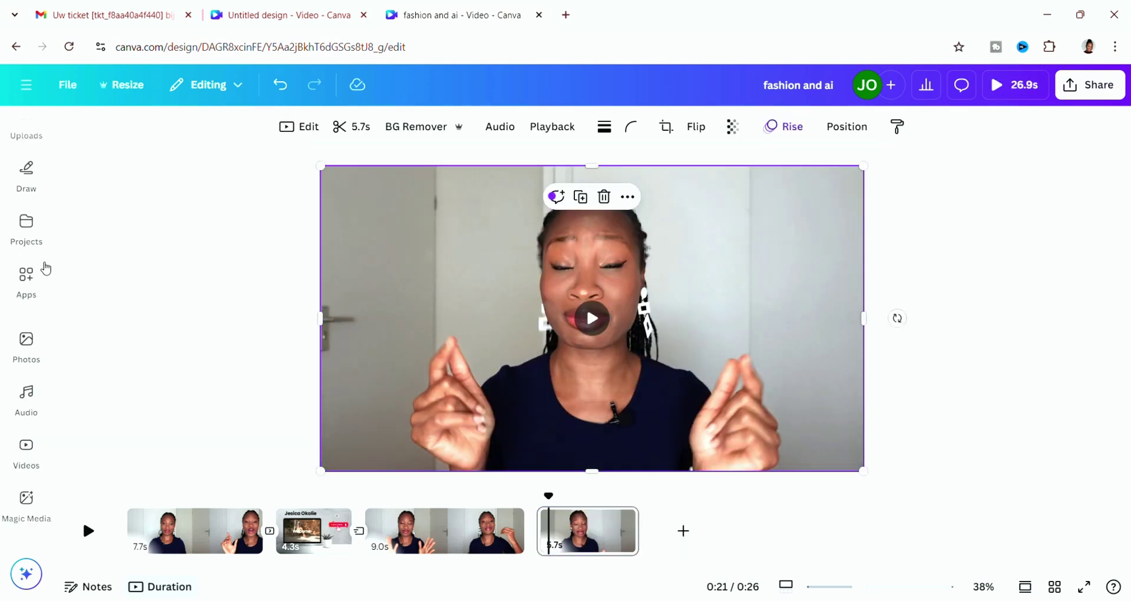
pyautogui.click(46, 302)
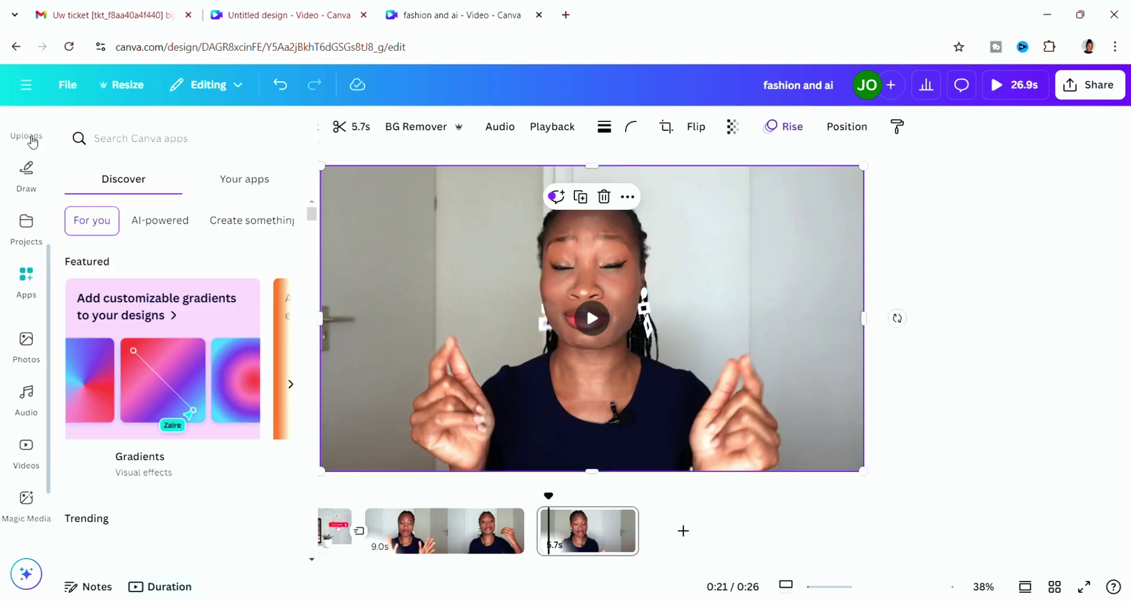
pyautogui.scroll(4, 25, 201)
pyautogui.click(26, 137)
pyautogui.click(26, 241)
pyautogui.click(26, 294)
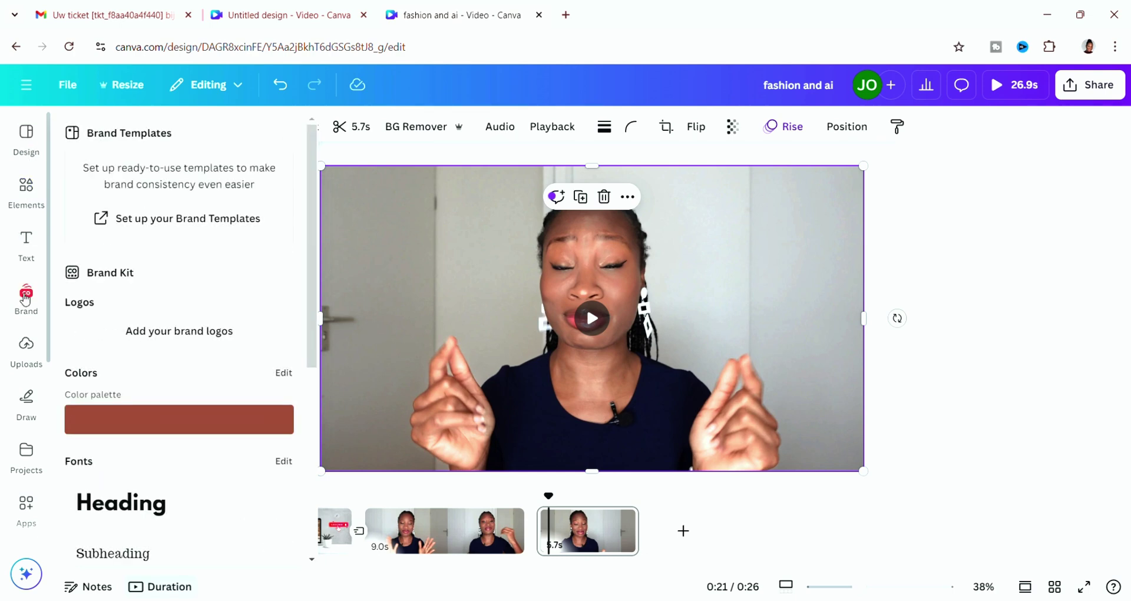
pyautogui.click(26, 348)
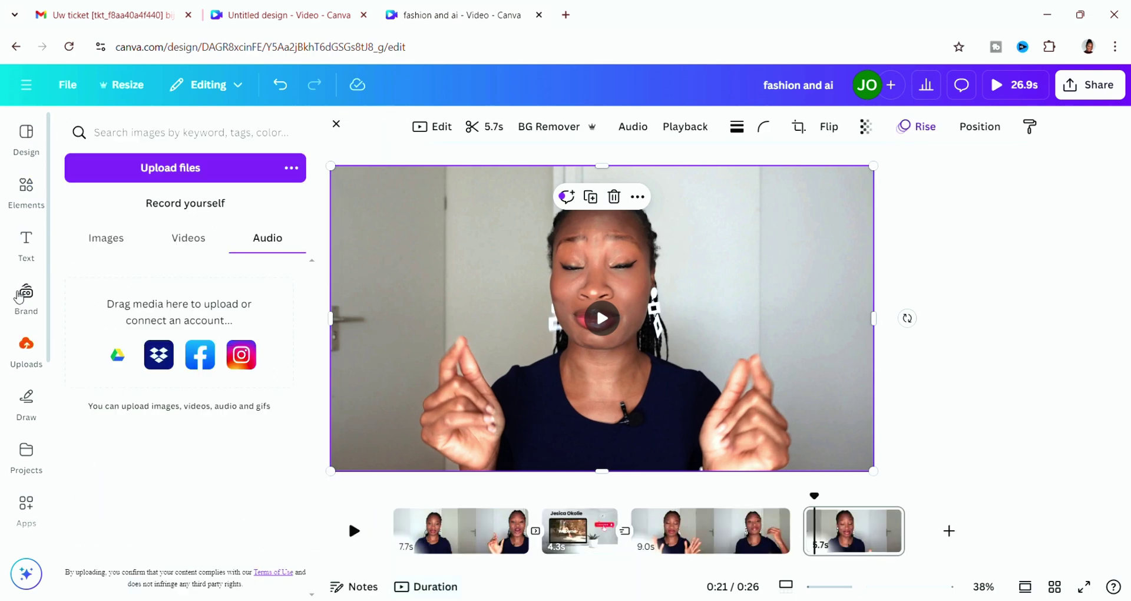
pyautogui.click(26, 189)
# Add the uploaded photo of the smiling woman in the blue dress to page 4
pyautogui.click(26, 347)
pyautogui.click(143, 302)
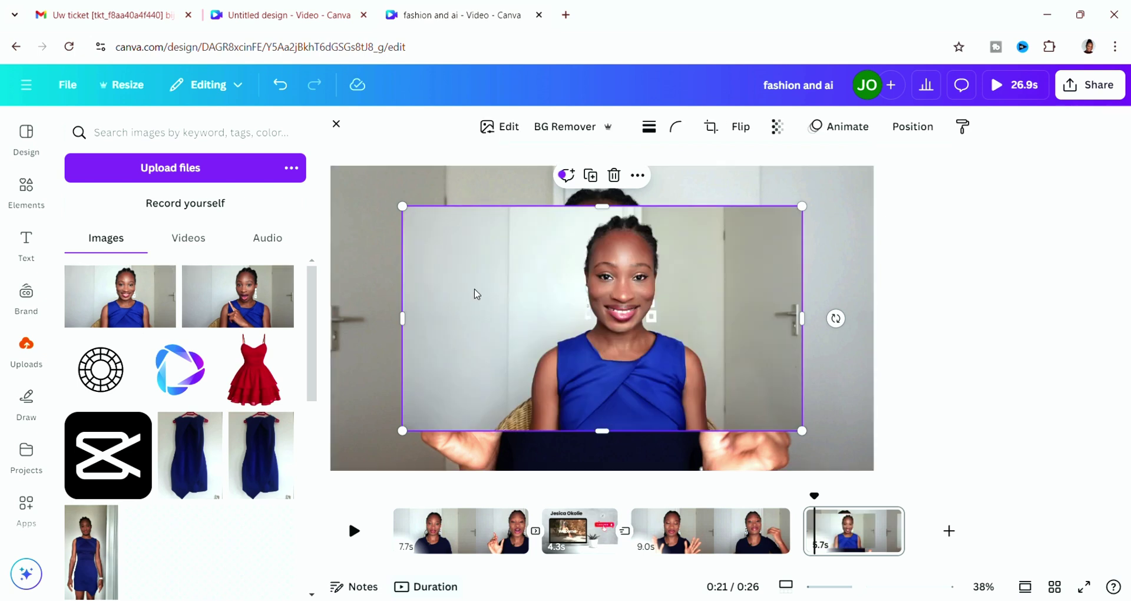
# Shrink the blue-dress photo on page 4, fit it into the page's upper-left corner, and place a duplicate directly below it
pyautogui.moveTo(802, 431); pyautogui.dragTo(579, 306)
pyautogui.moveTo(465, 276); pyautogui.dragTo(394, 235)
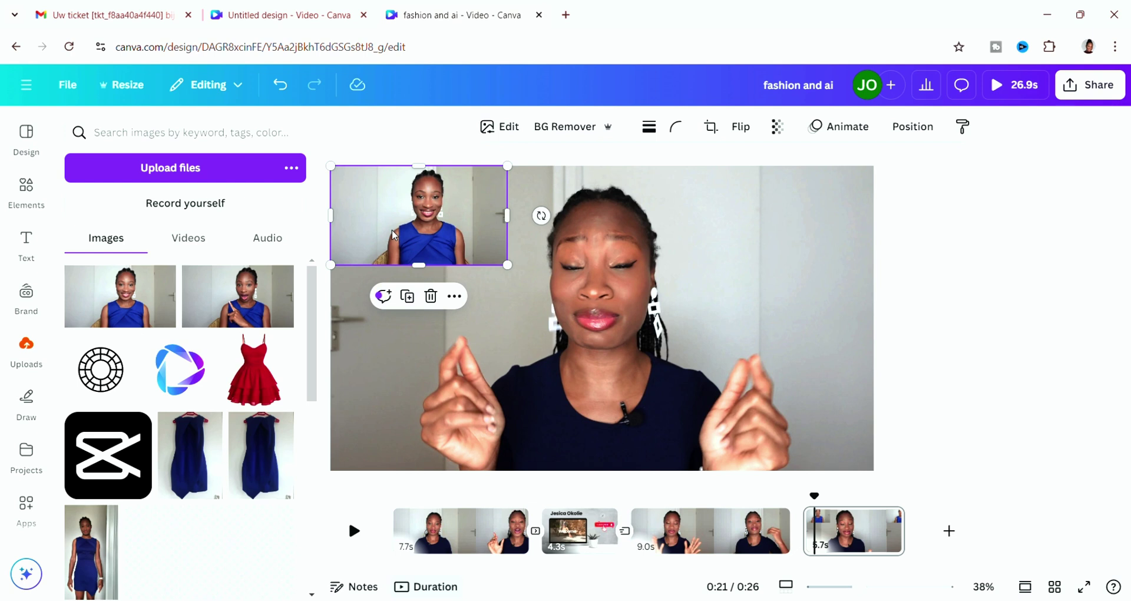
pyautogui.hotkey('ctrl', 'd')
pyautogui.moveTo(393, 235); pyautogui.dragTo(393, 336)
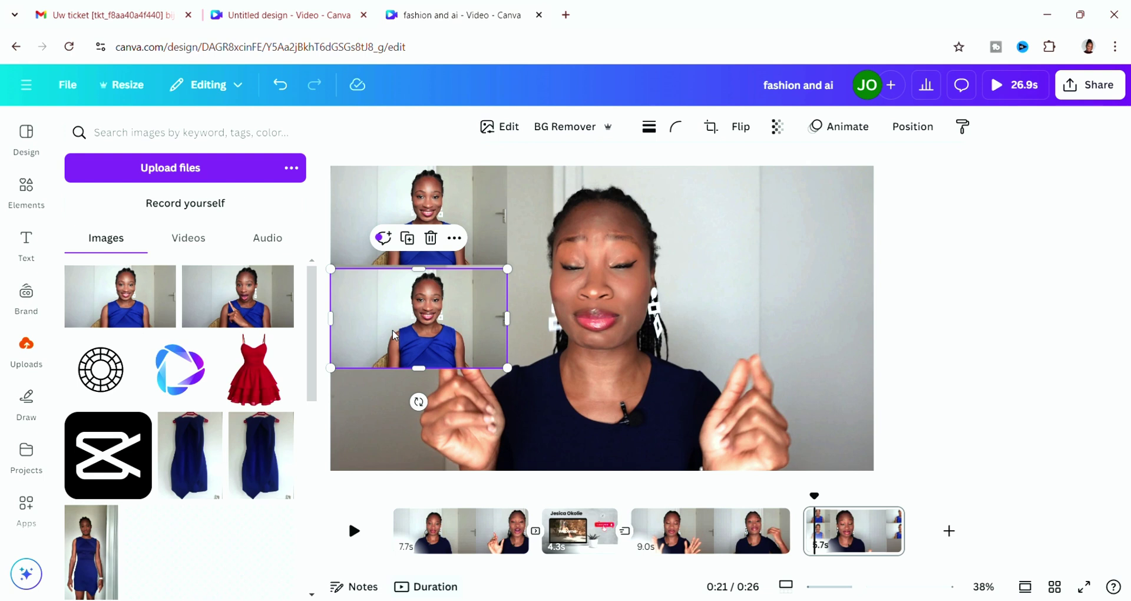
# Duplicate the upper blue-dress photo again and try out different positions for the copies on page 4
pyautogui.click(471, 236)
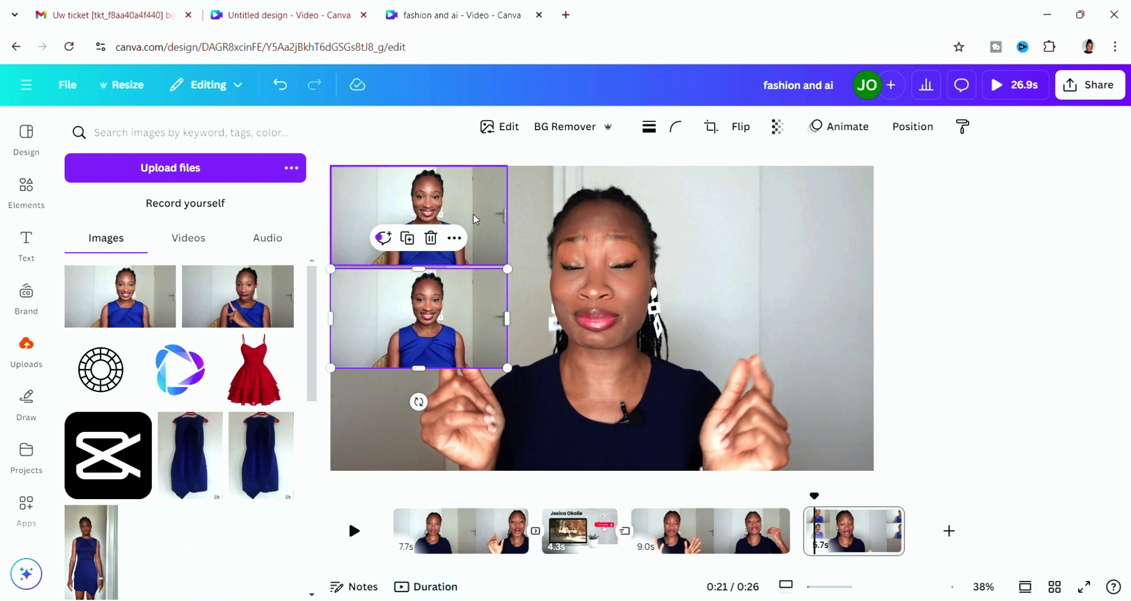
pyautogui.rightClick(472, 213)
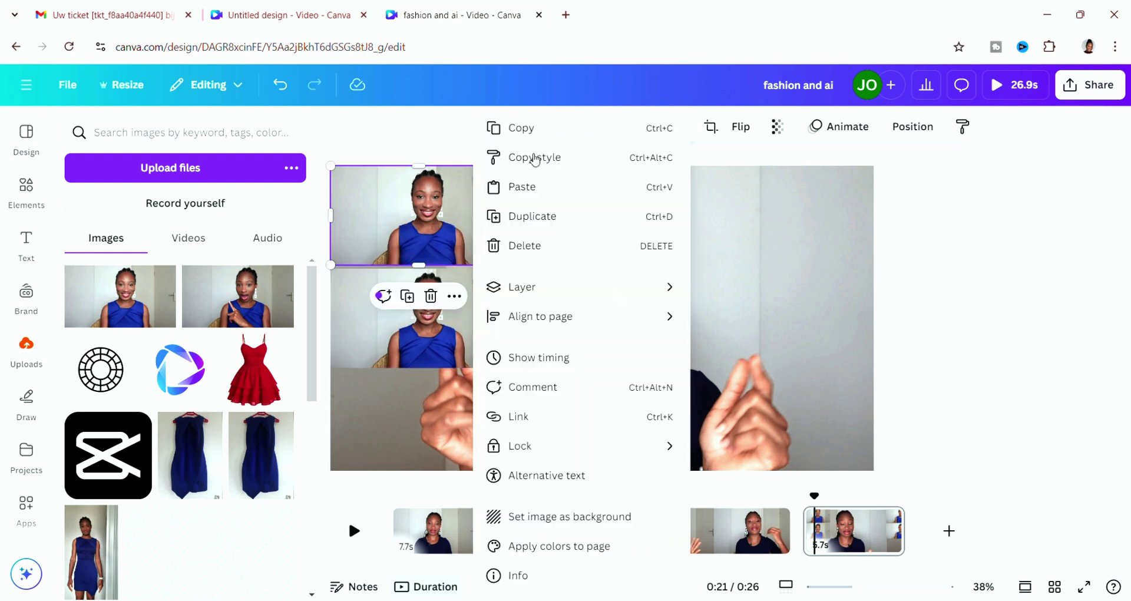
pyautogui.click(541, 129)
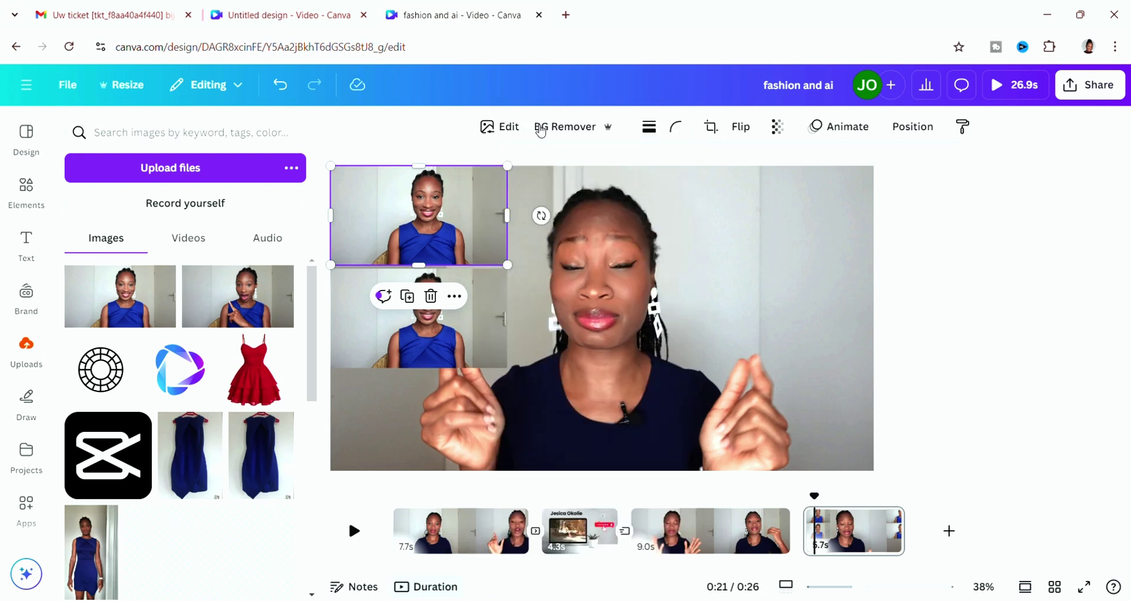
pyautogui.rightClick(454, 218)
pyautogui.click(499, 216)
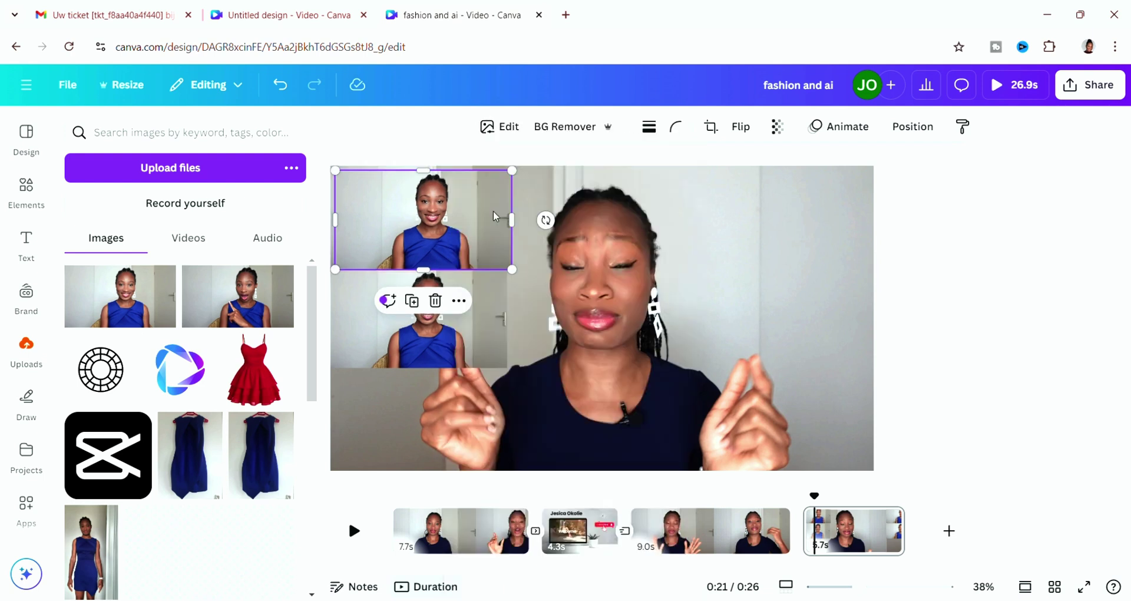
pyautogui.moveTo(663, 250); pyautogui.dragTo(484, 318)
pyautogui.rightClick(482, 321)
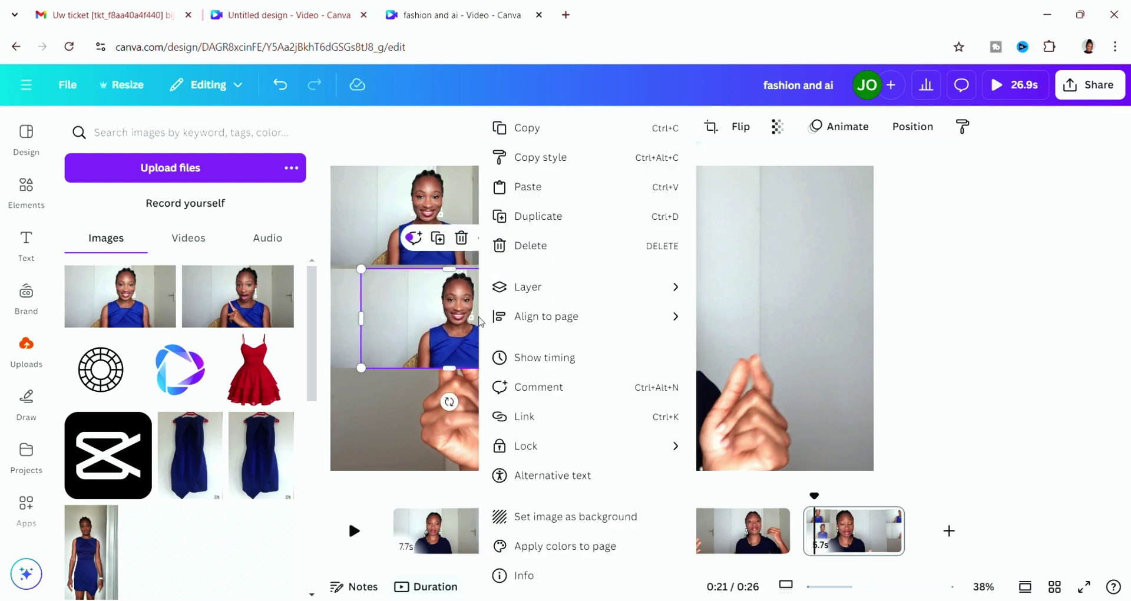
pyautogui.click(457, 316)
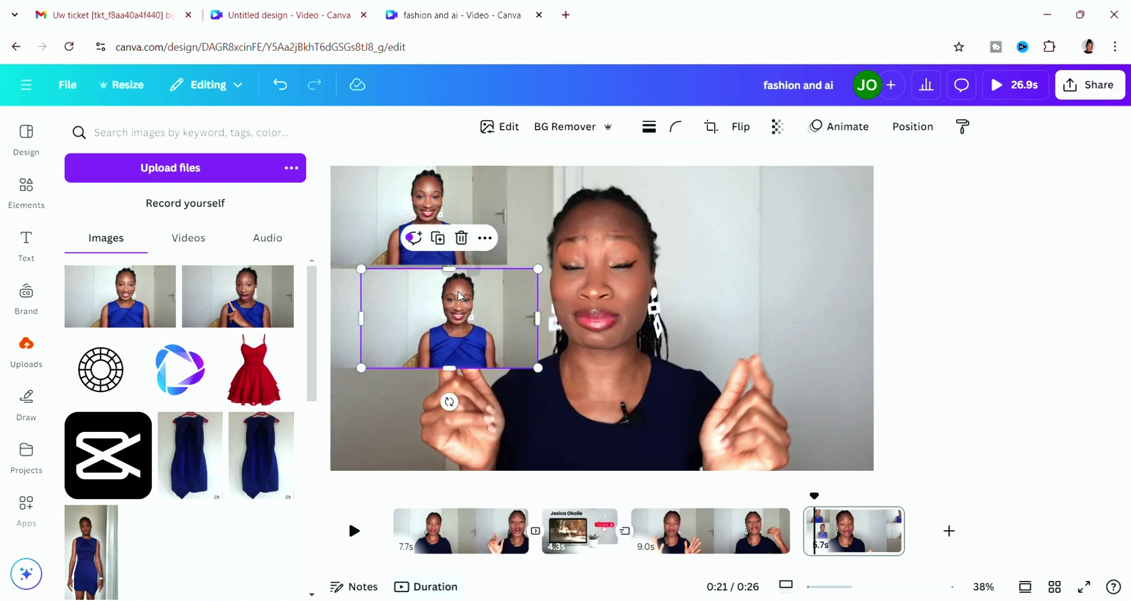
pyautogui.rightClick(460, 295)
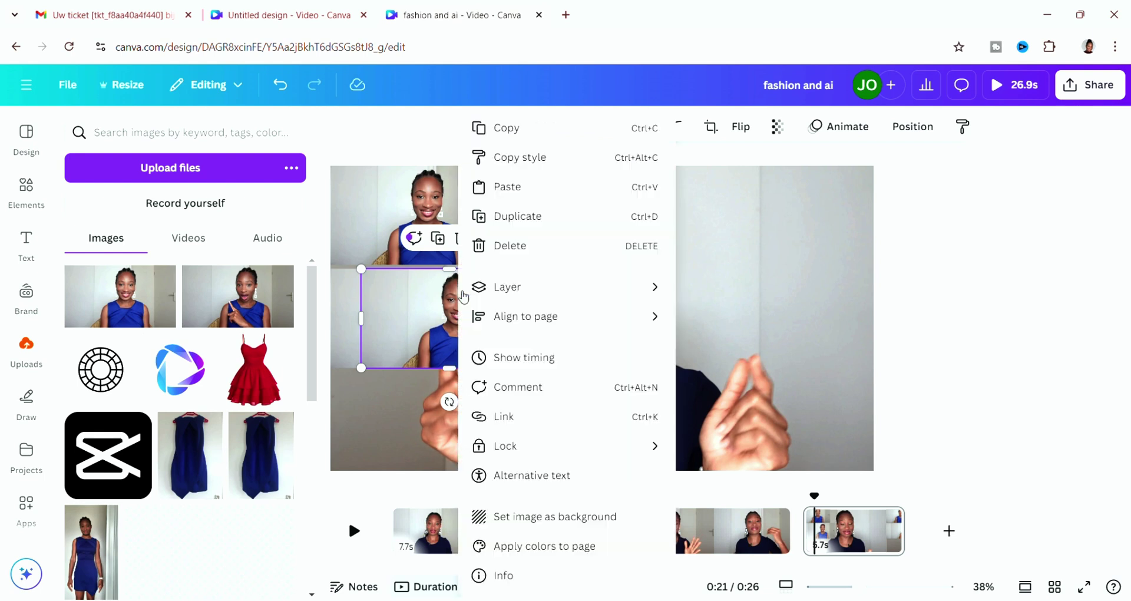
pyautogui.click(427, 308)
pyautogui.moveTo(426, 314); pyautogui.dragTo(525, 344)
# Remove all the blue-dress photos from page 4 so only the talking-head clip is left
pyautogui.moveTo(360, 352); pyautogui.dragTo(1055, 351)
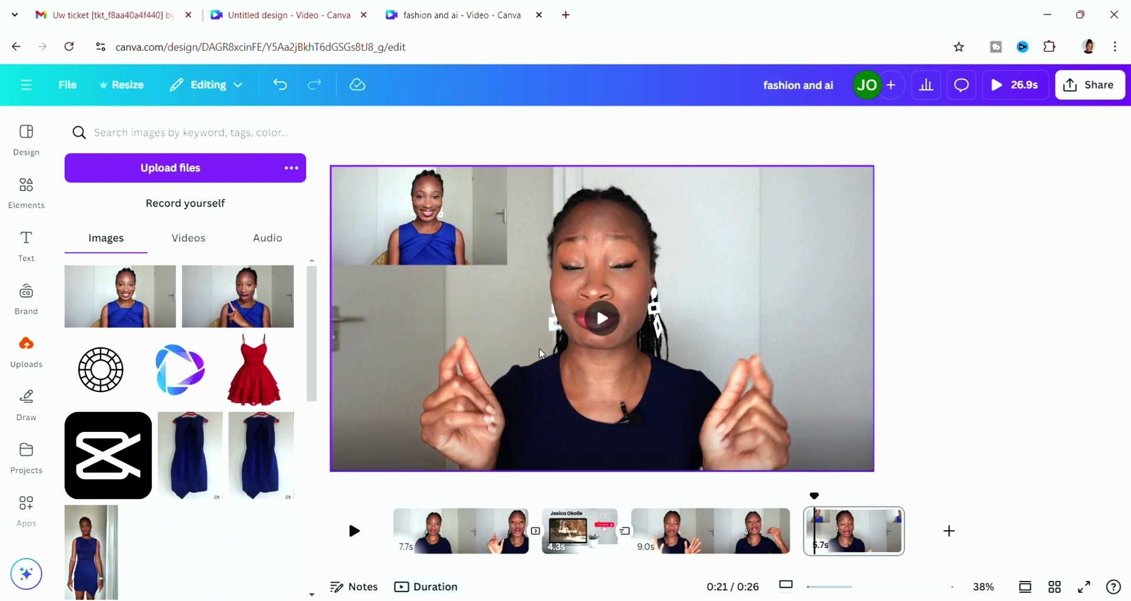
pyautogui.click(1118, 261)
pyautogui.press('Delete')
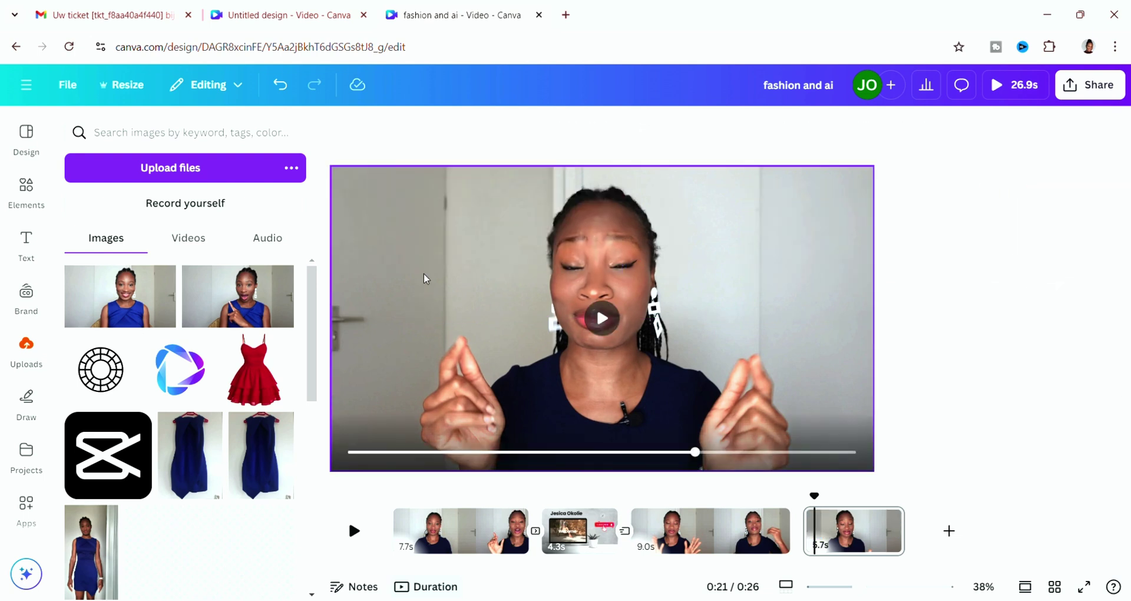
pyautogui.click(631, 270)
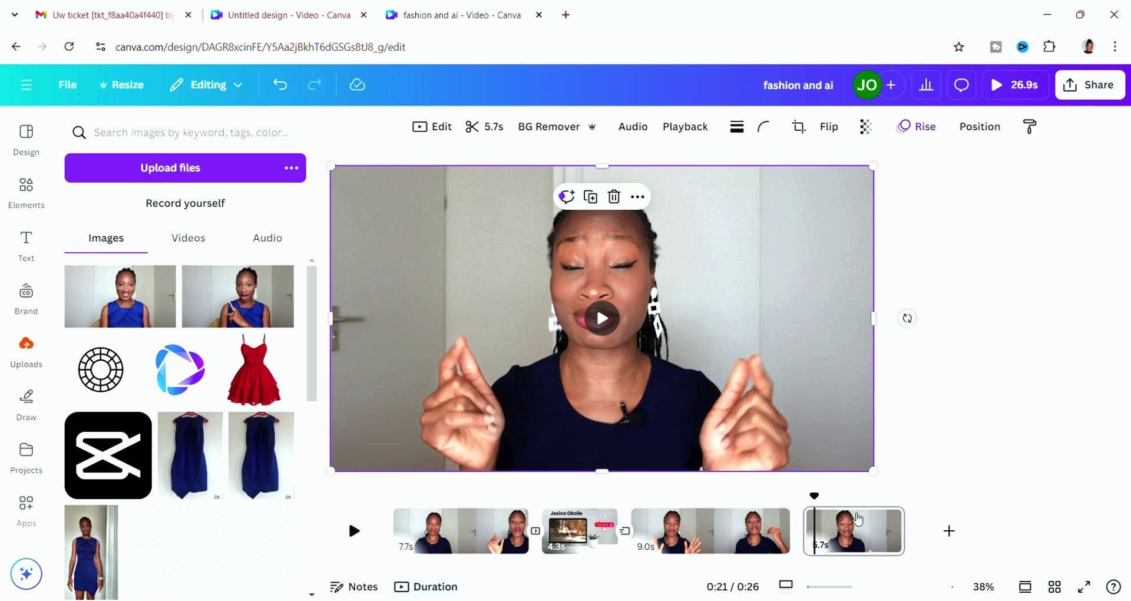
# Add a blank page after page 4 and open the Magic Media video generator with its description ready for entry
pyautogui.click(949, 532)
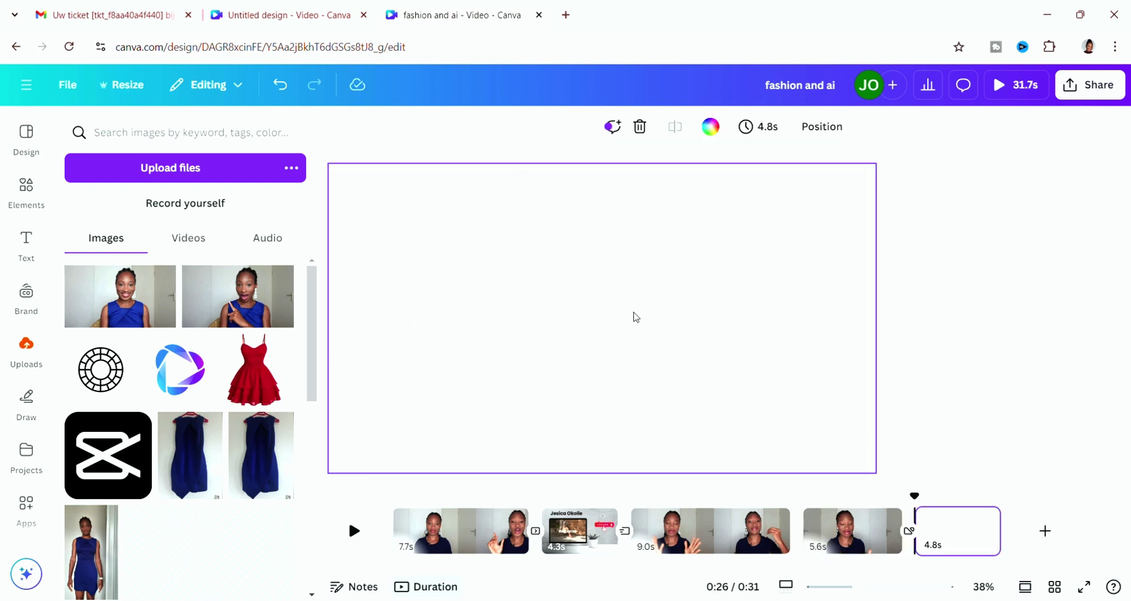
pyautogui.click(26, 190)
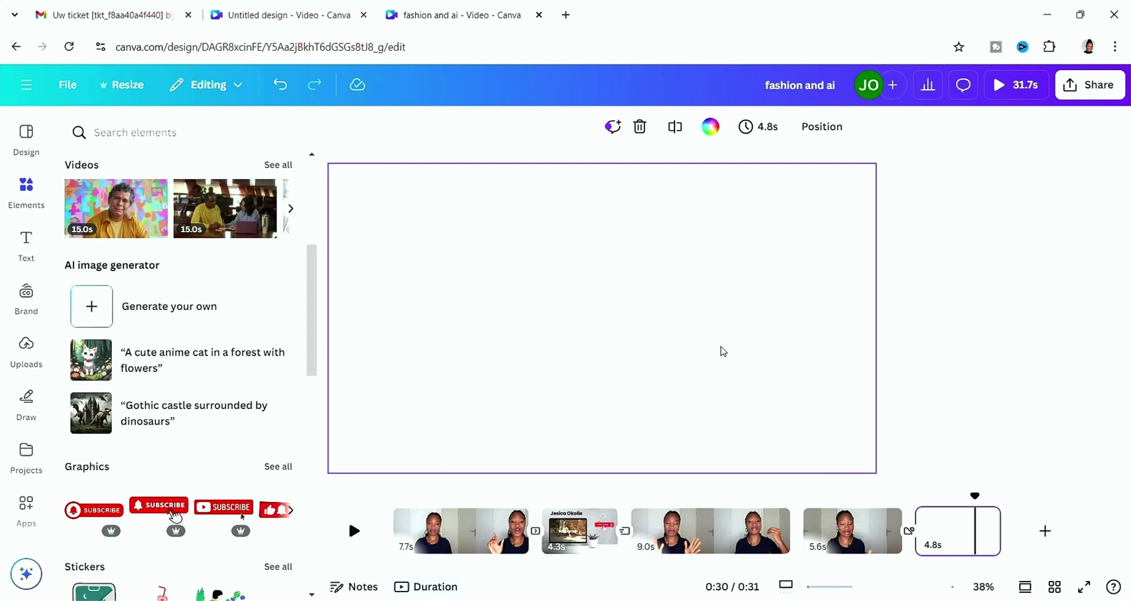
pyautogui.click(106, 307)
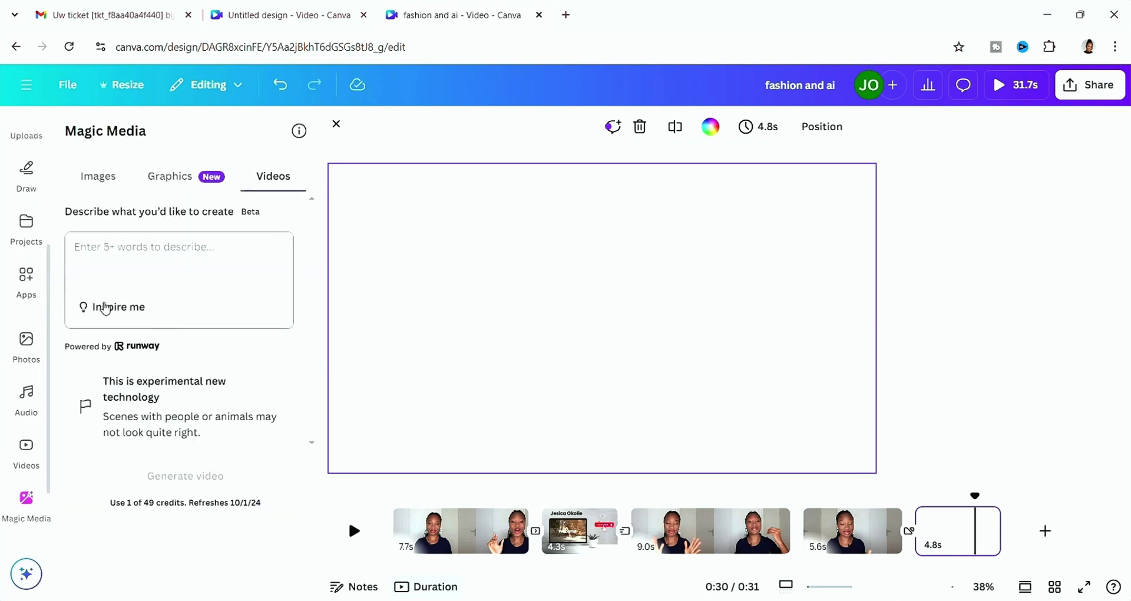
pyautogui.click(167, 258)
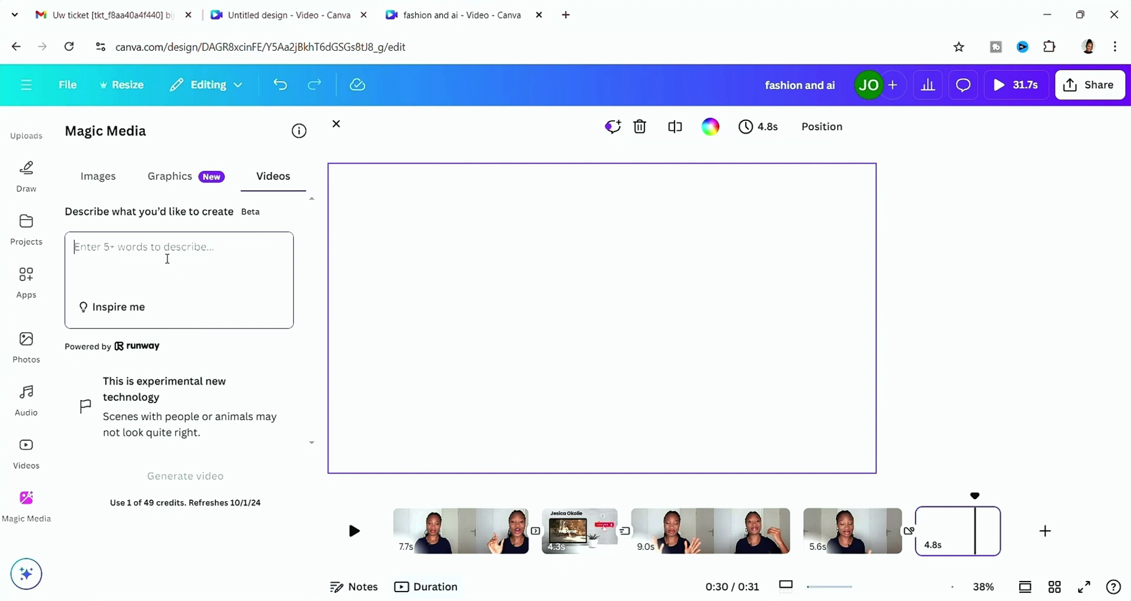
# Generate an AI video from the suggested prompt about a beautiful spring rose in a garden, and preview it
pyautogui.click(130, 319)
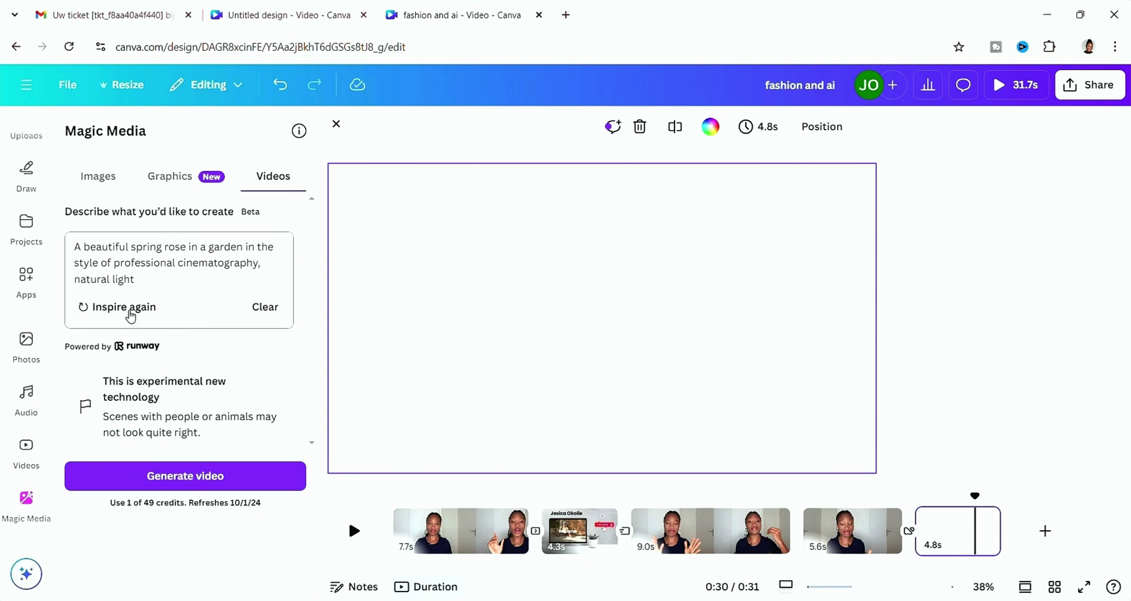
pyautogui.click(220, 492)
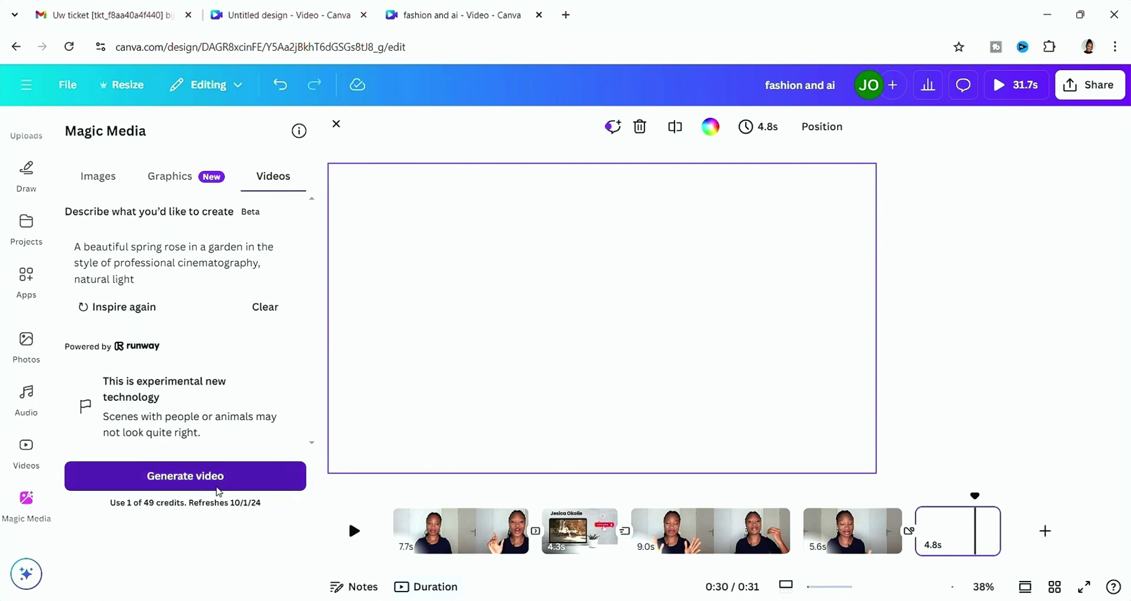
pyautogui.click(80, 412)
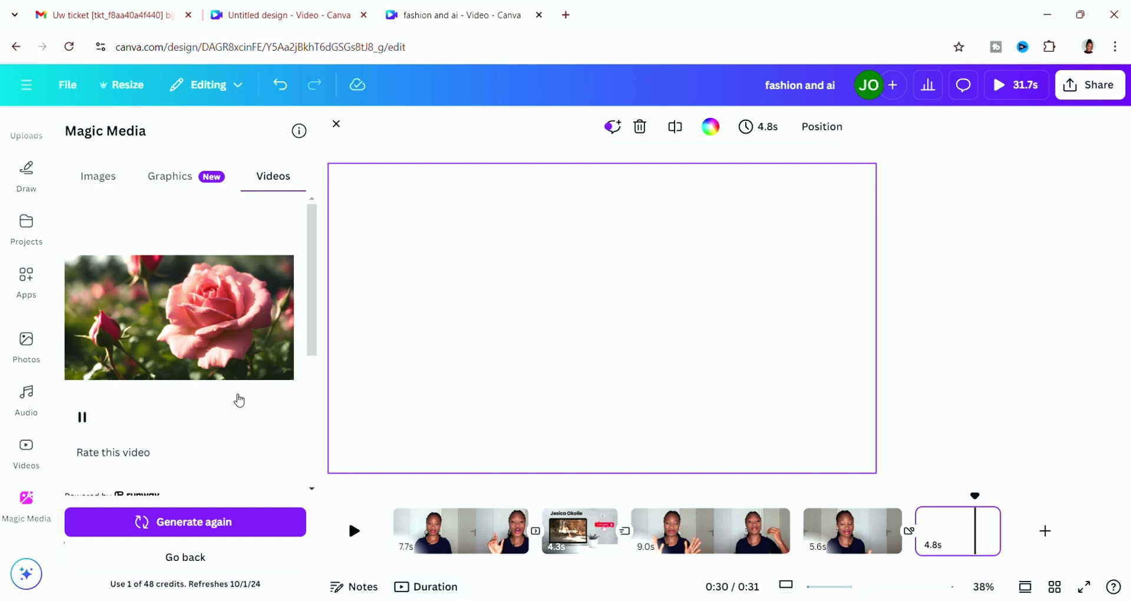
pyautogui.click(83, 419)
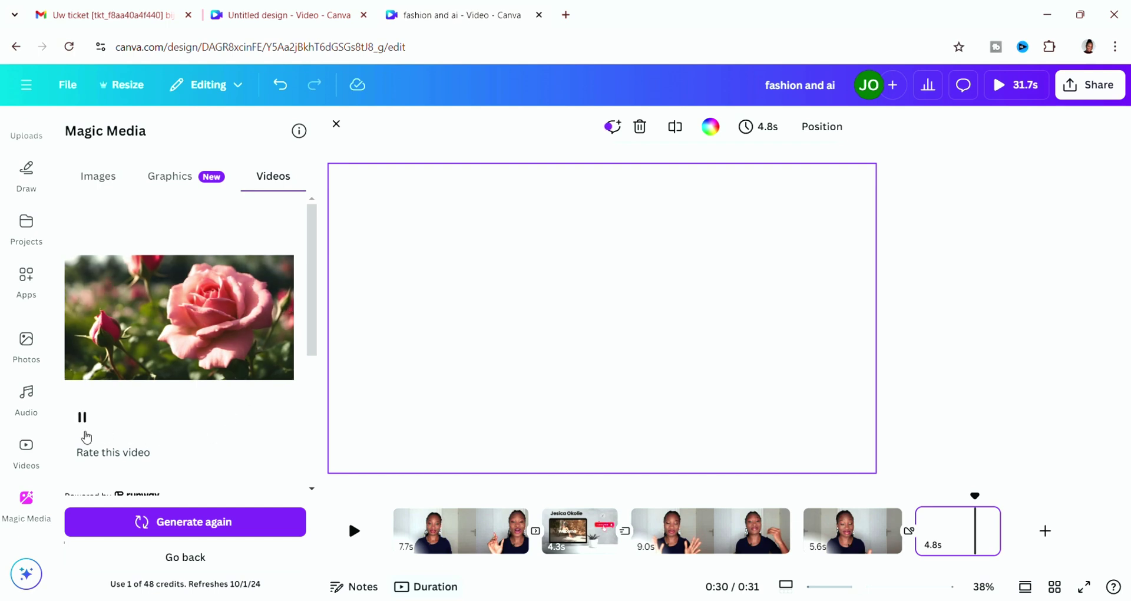
pyautogui.click(83, 419)
pyautogui.scroll(-3, 169, 457)
# Return to the prompt and generate an AI video from the description "a video for a fashion runway"
pyautogui.click(184, 557)
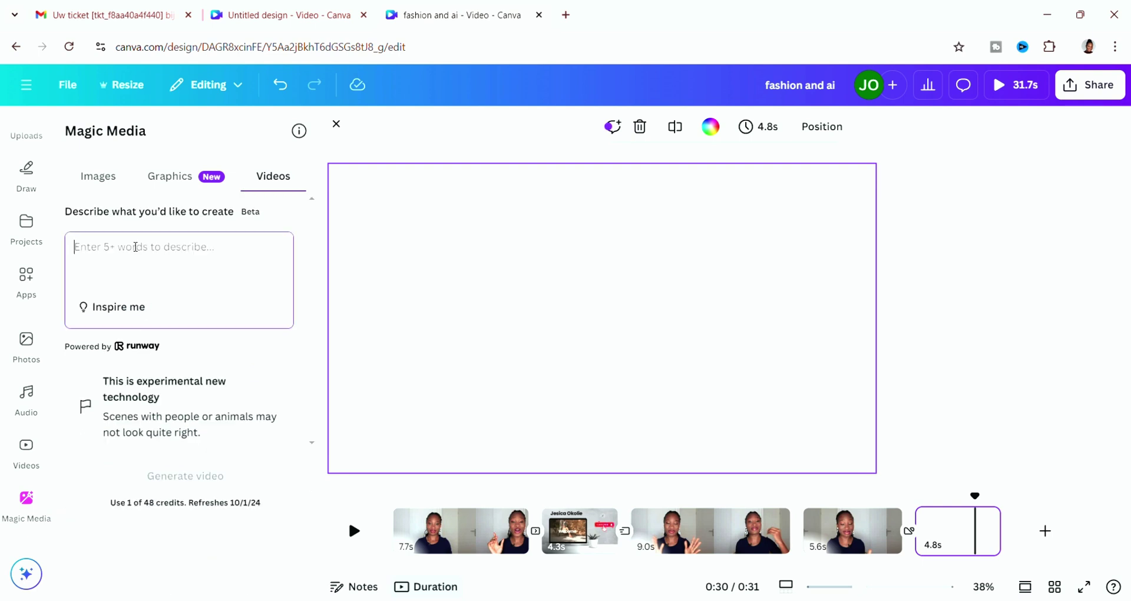
pyautogui.write('a video for a fashion runway')
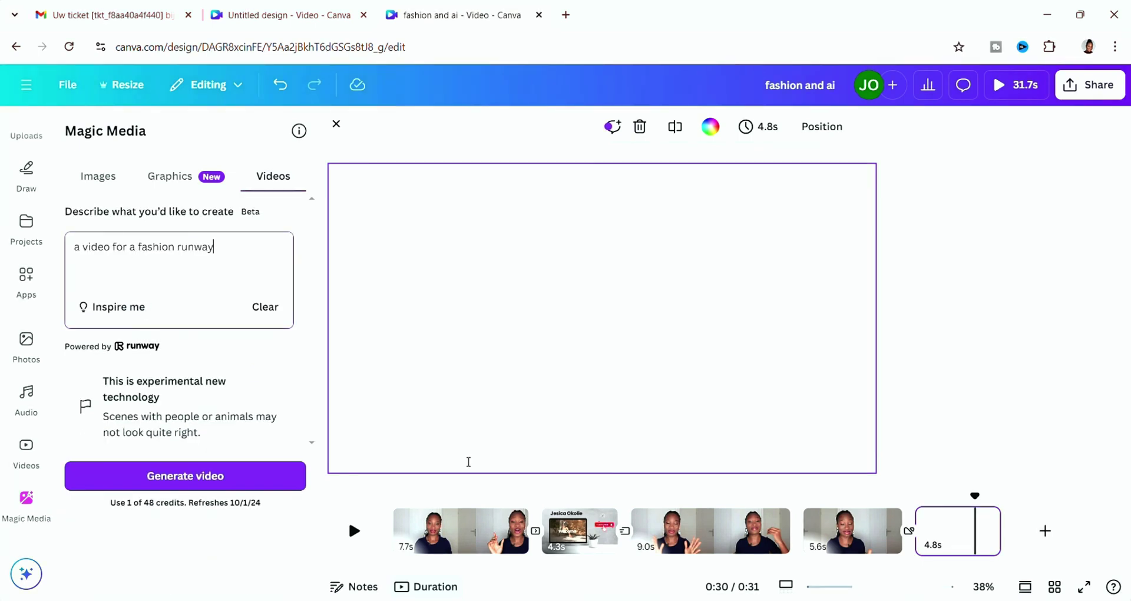
pyautogui.click(275, 482)
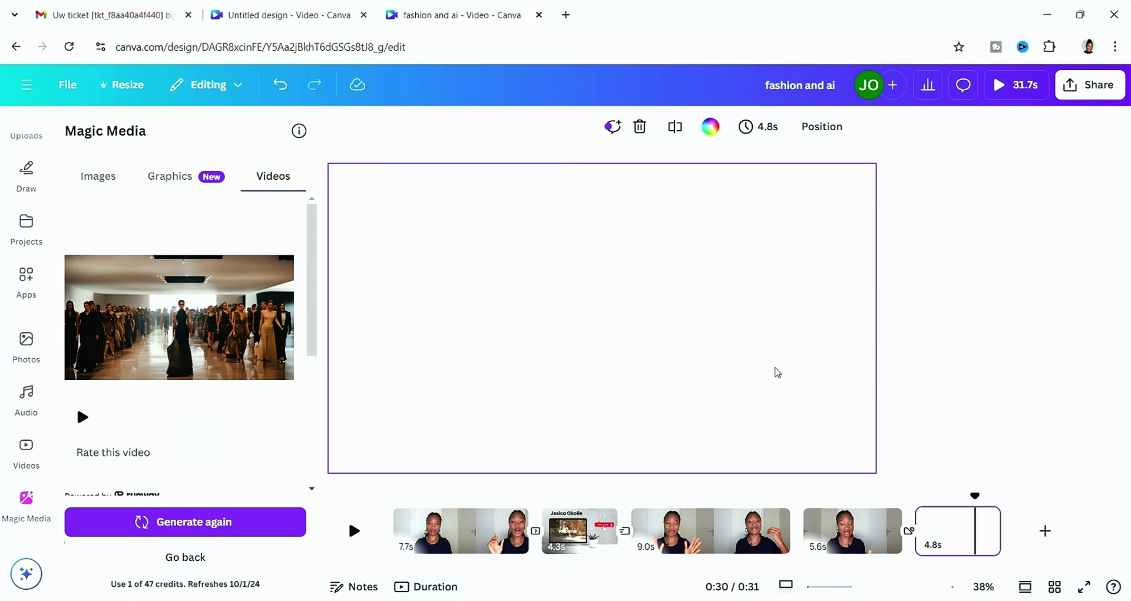
# Place the generated fashion runway video on the new page 5 and enlarge it to cover the whole page
pyautogui.moveTo(177, 312)
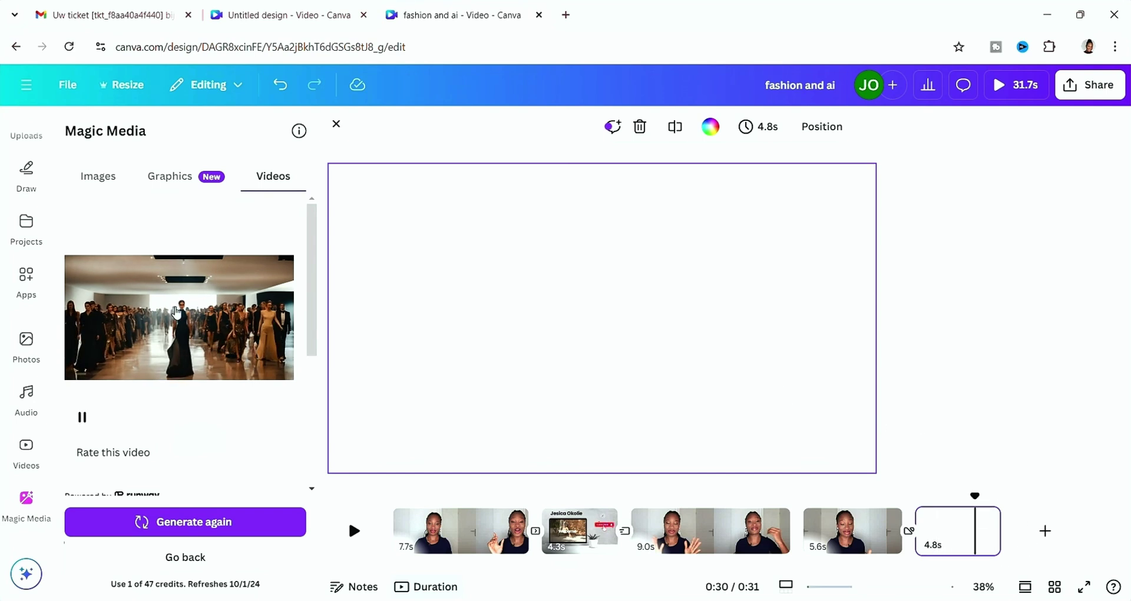
pyautogui.moveTo(177, 312); pyautogui.dragTo(481, 274)
pyautogui.moveTo(836, 427); pyautogui.dragTo(861, 491)
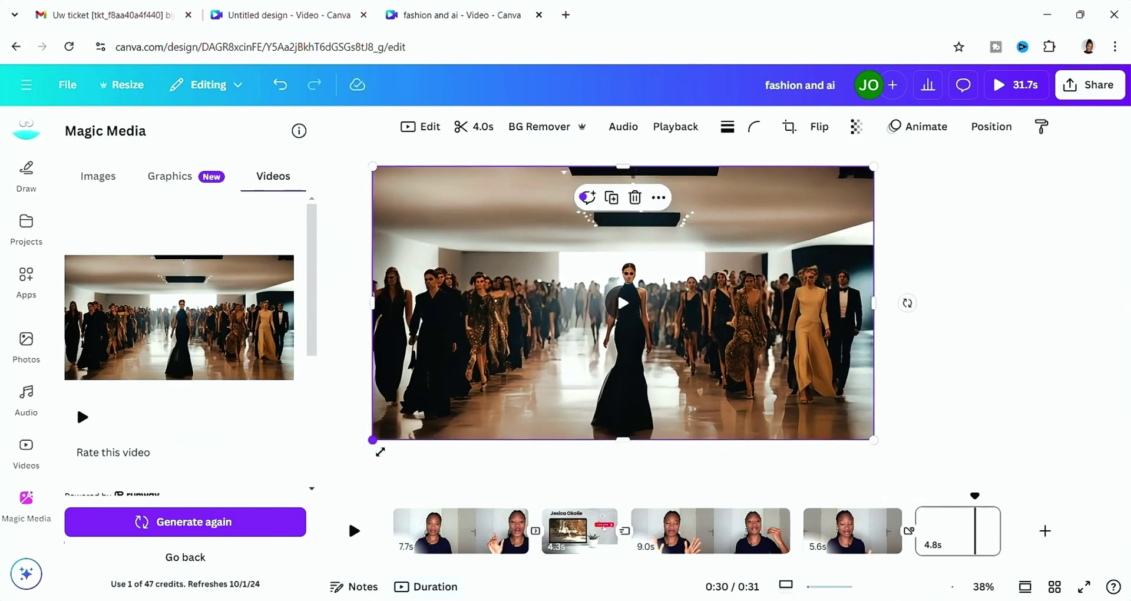
pyautogui.moveTo(375, 442); pyautogui.dragTo(321, 486)
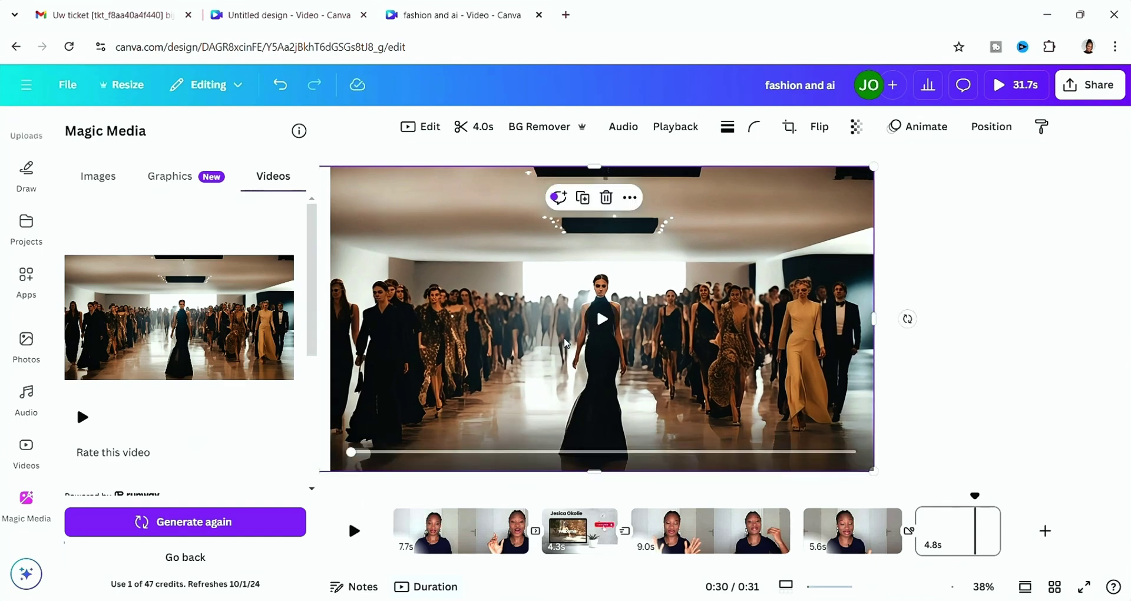
# Play back the generated runway clip on page 5 to check it
pyautogui.click(601, 318)
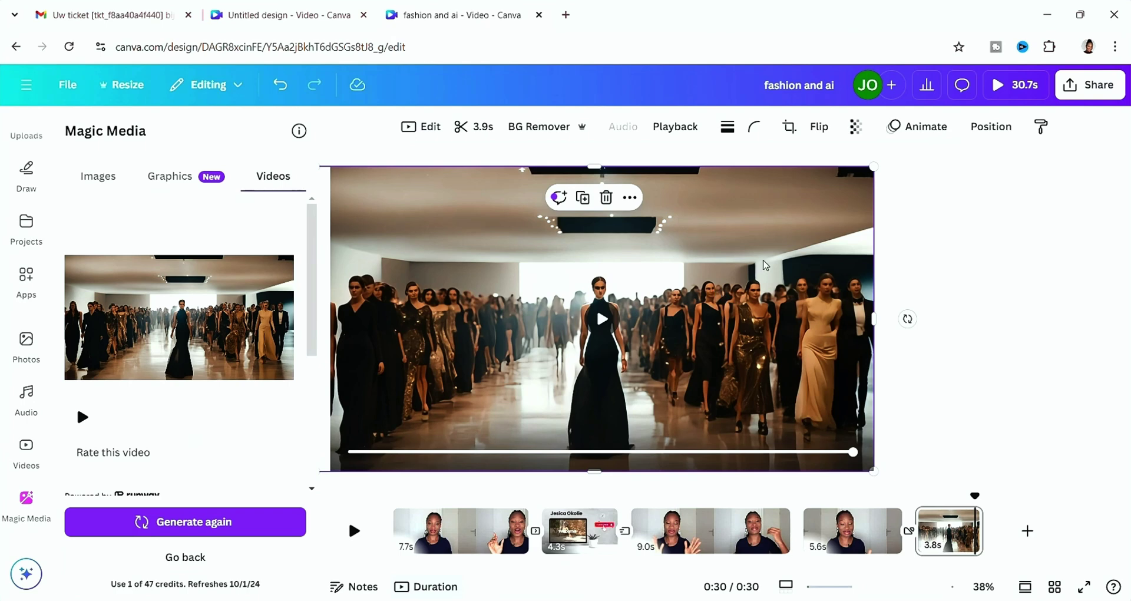
pyautogui.click(937, 541)
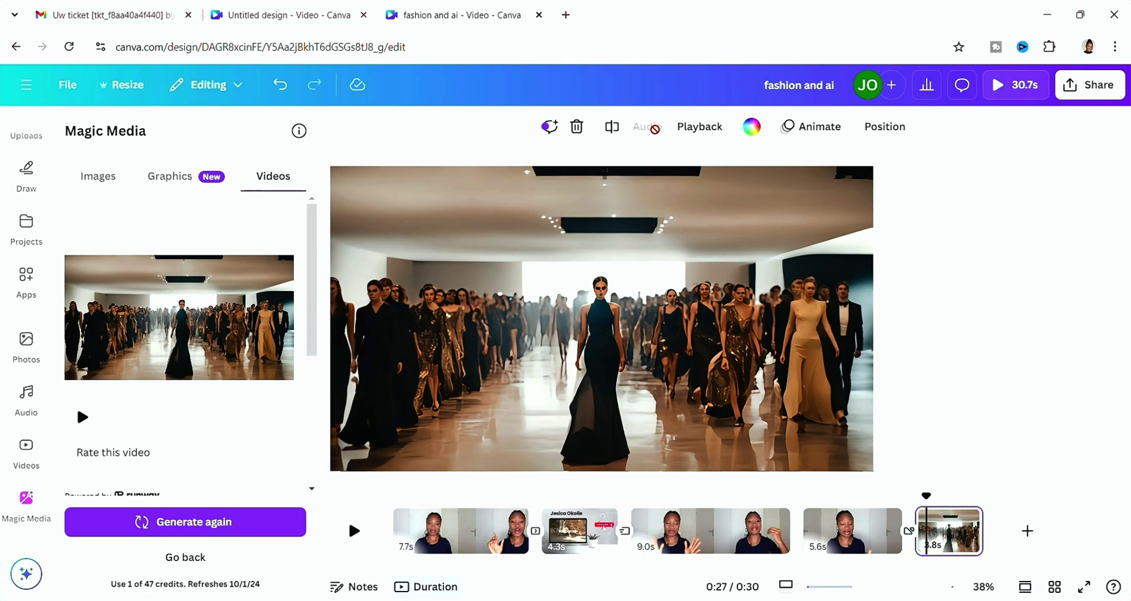
pyautogui.click(685, 259)
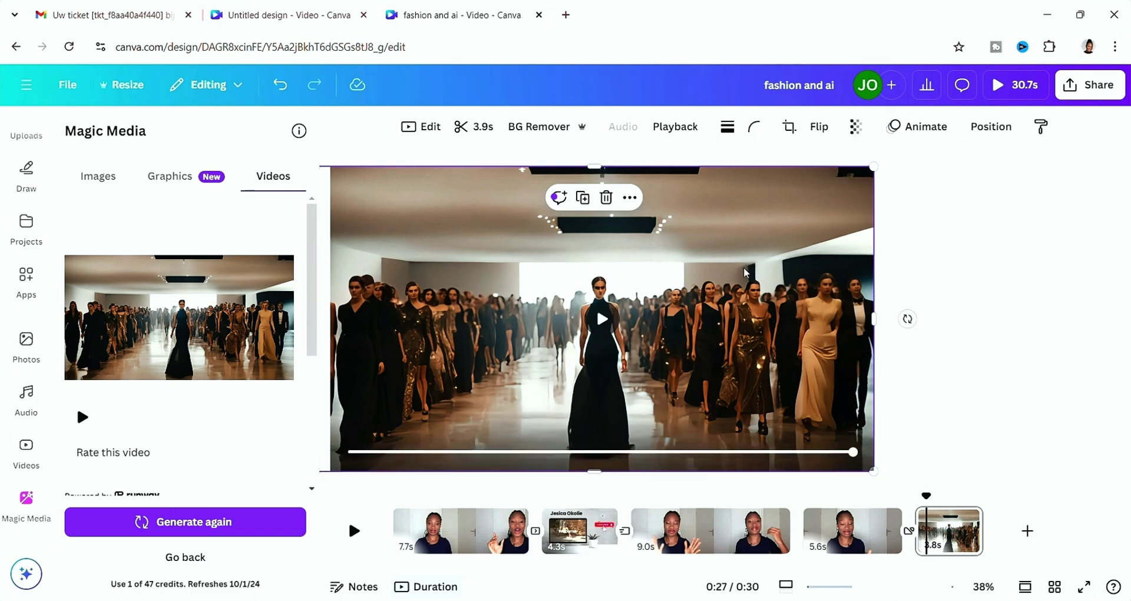
pyautogui.click(602, 318)
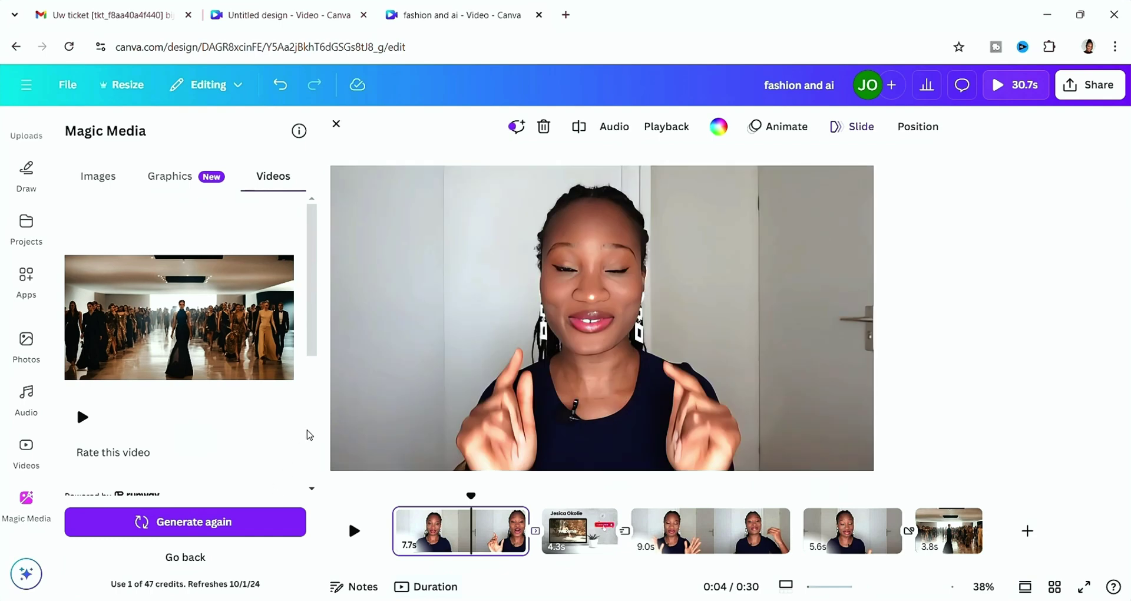
# Leave Magic Media, open the image adjustments for page 1's clip, and set its brightness to 14
pyautogui.click(338, 126)
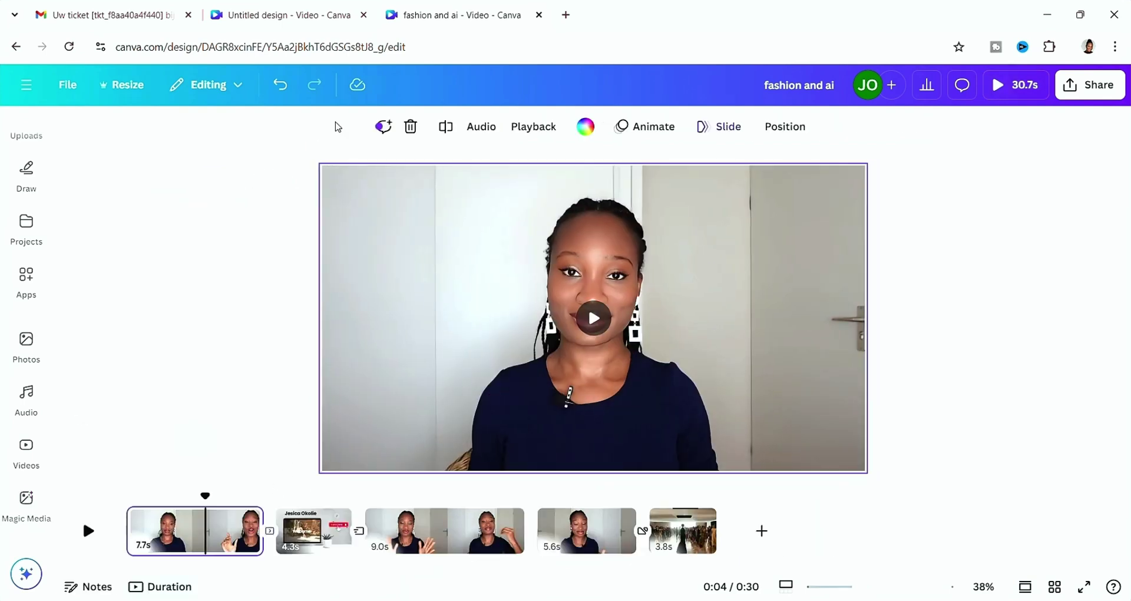
pyautogui.click(269, 167)
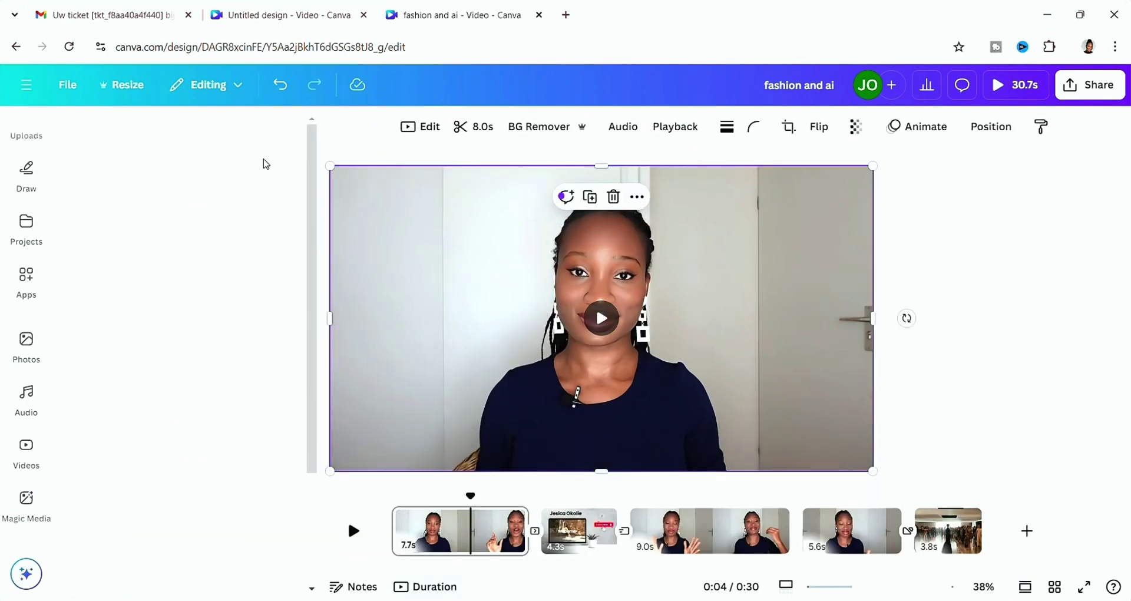
pyautogui.moveTo(167, 388)
pyautogui.mouseDown()
pyautogui.moveTo(187, 384)
pyautogui.moveTo(177, 390)
pyautogui.mouseUp()
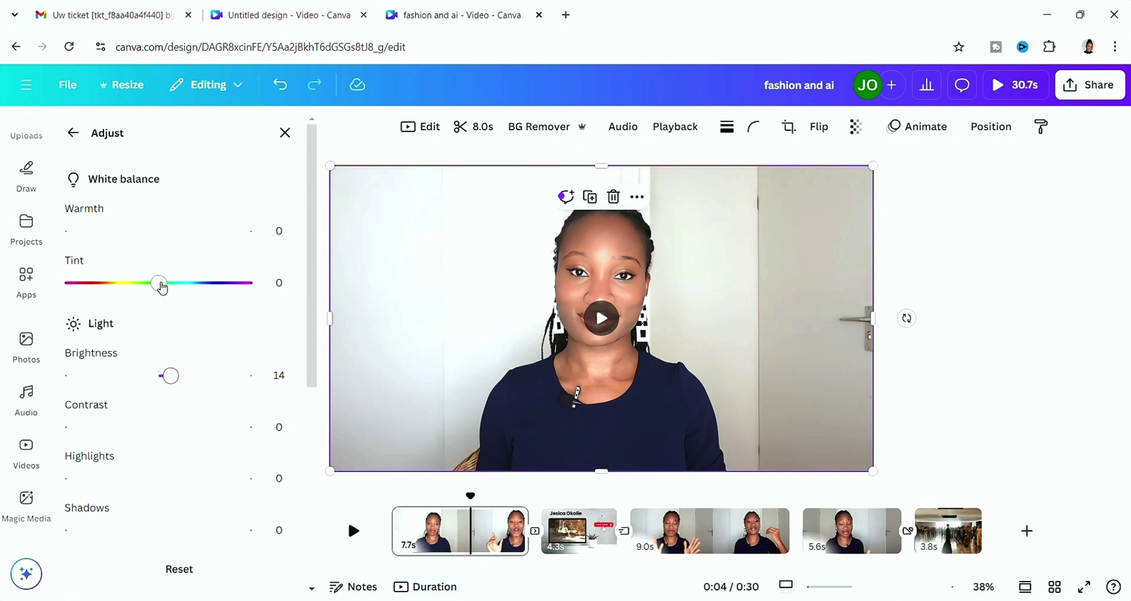
# Try a tint of -15 on page 1's clip and set its shadows to 4
pyautogui.moveTo(162, 288)
pyautogui.mouseDown()
pyautogui.moveTo(184, 284)
pyautogui.moveTo(135, 296)
pyautogui.moveTo(149, 295)
pyautogui.mouseUp()
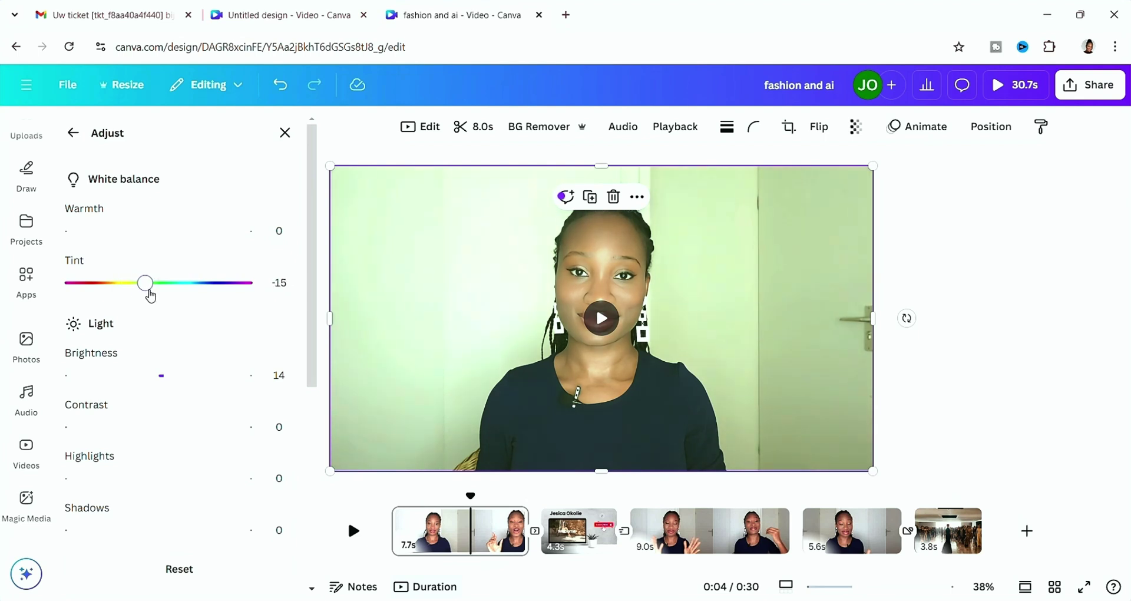
pyautogui.scroll(-4, 171, 367)
pyautogui.moveTo(73, 364)
pyautogui.mouseDown()
pyautogui.moveTo(157, 371)
pyautogui.moveTo(70, 360)
pyautogui.mouseUp()
pyautogui.moveTo(154, 310)
pyautogui.mouseDown()
pyautogui.moveTo(171, 313)
pyautogui.moveTo(136, 313)
pyautogui.moveTo(270, 328)
pyautogui.moveTo(167, 321)
pyautogui.mouseUp()
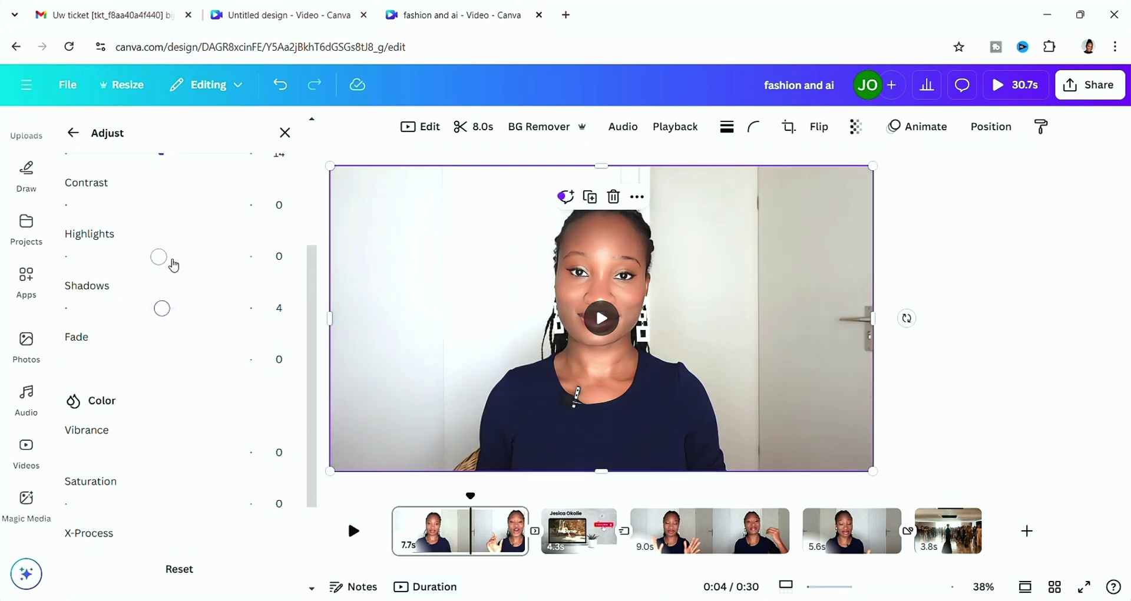
# Set the highlights of page 1's clip to 0 and raise its vibrance to 100
pyautogui.moveTo(173, 265)
pyautogui.mouseDown()
pyautogui.moveTo(201, 262)
pyautogui.moveTo(158, 266)
pyautogui.mouseUp()
pyautogui.scroll(-2, 122, 440)
pyautogui.moveTo(110, 381); pyautogui.dragTo(272, 388)
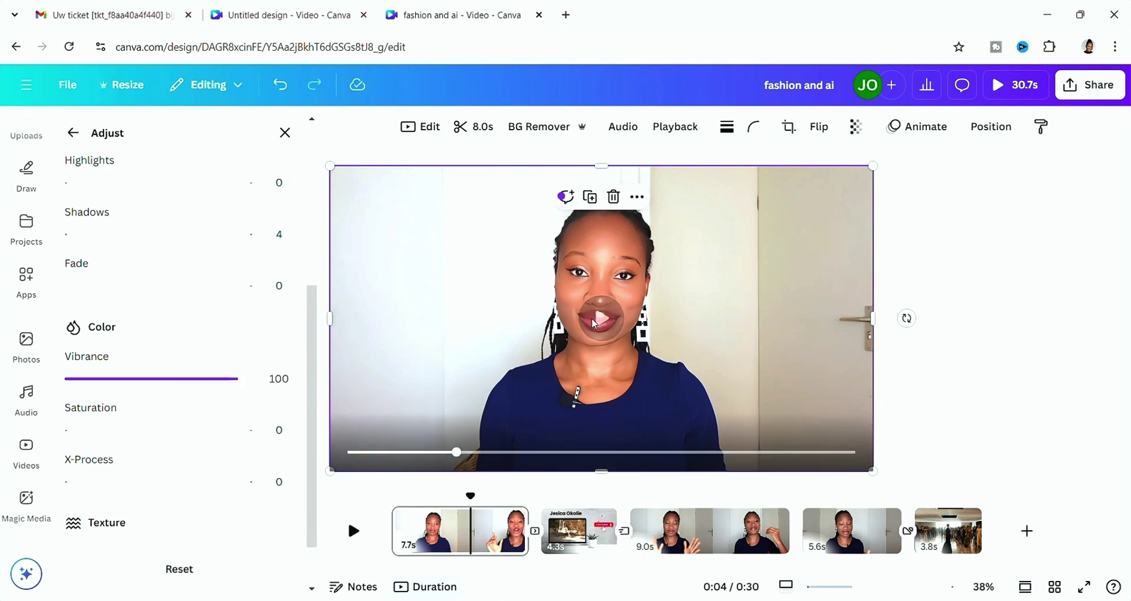
# Review the white balance, light, color and texture adjustments of page 1's clip, trying out its saturation and leaving it at 0
pyautogui.scroll(3, 134, 525)
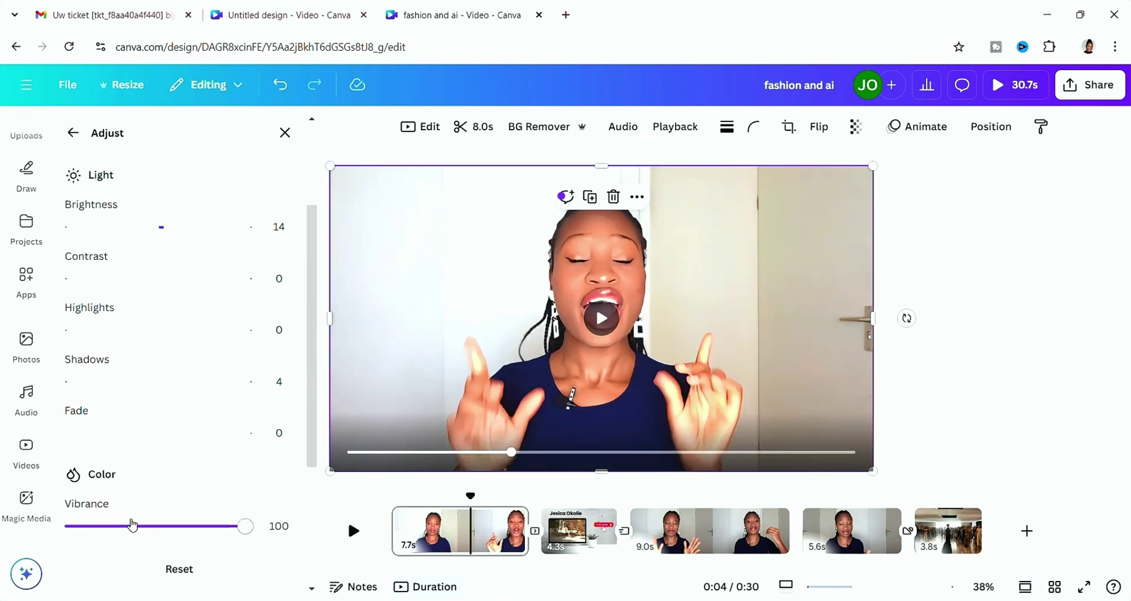
pyautogui.scroll(3, 129, 293)
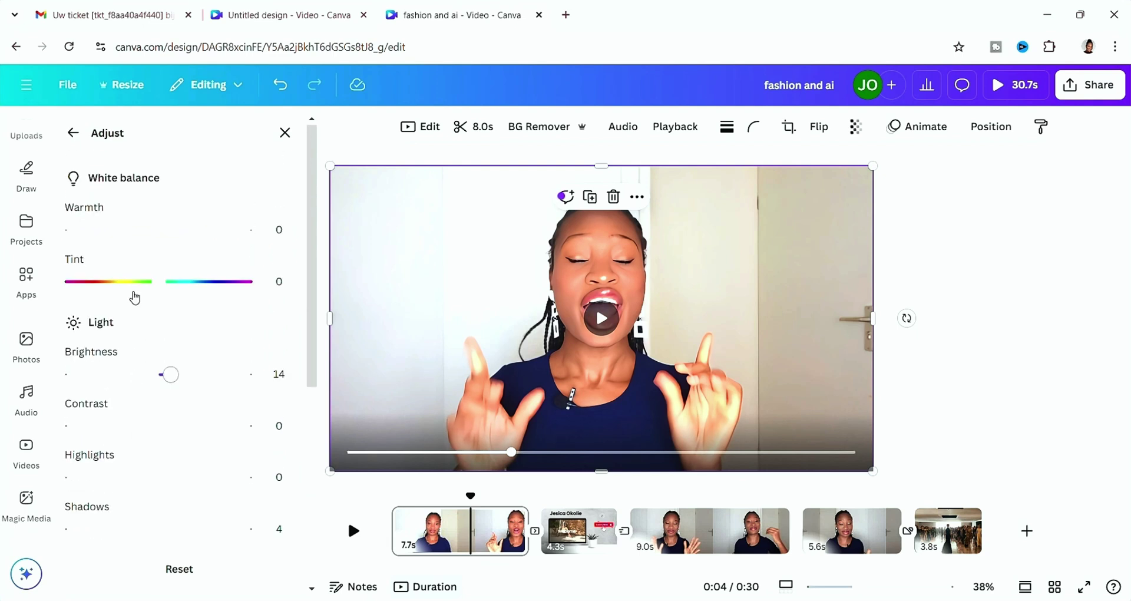
pyautogui.scroll(-5, 139, 298)
pyautogui.scroll(-2, 136, 306)
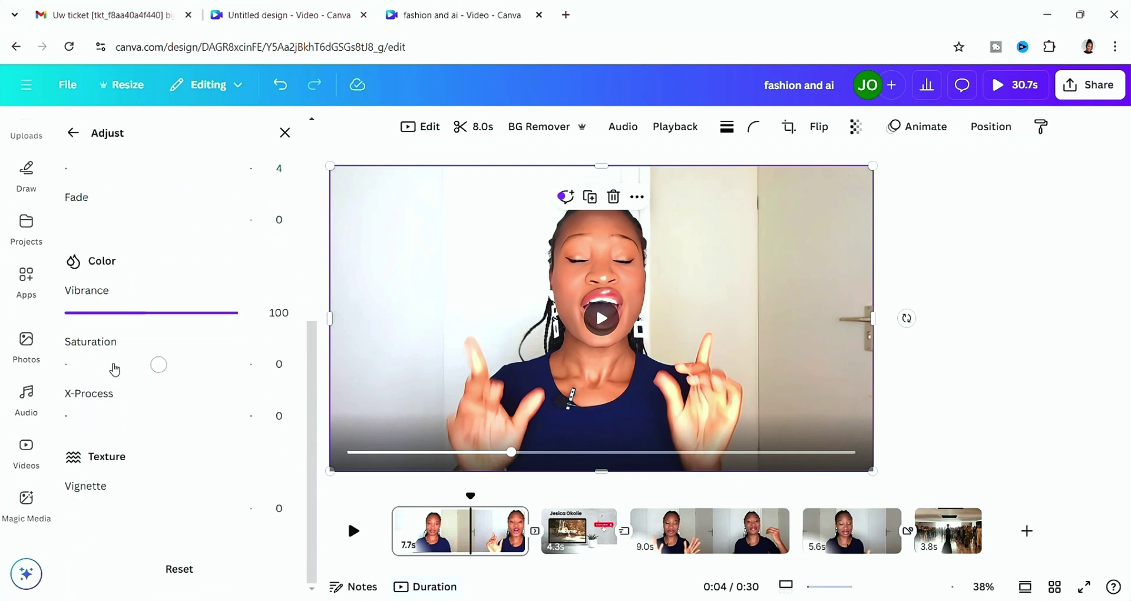
pyautogui.moveTo(182, 367); pyautogui.dragTo(163, 380)
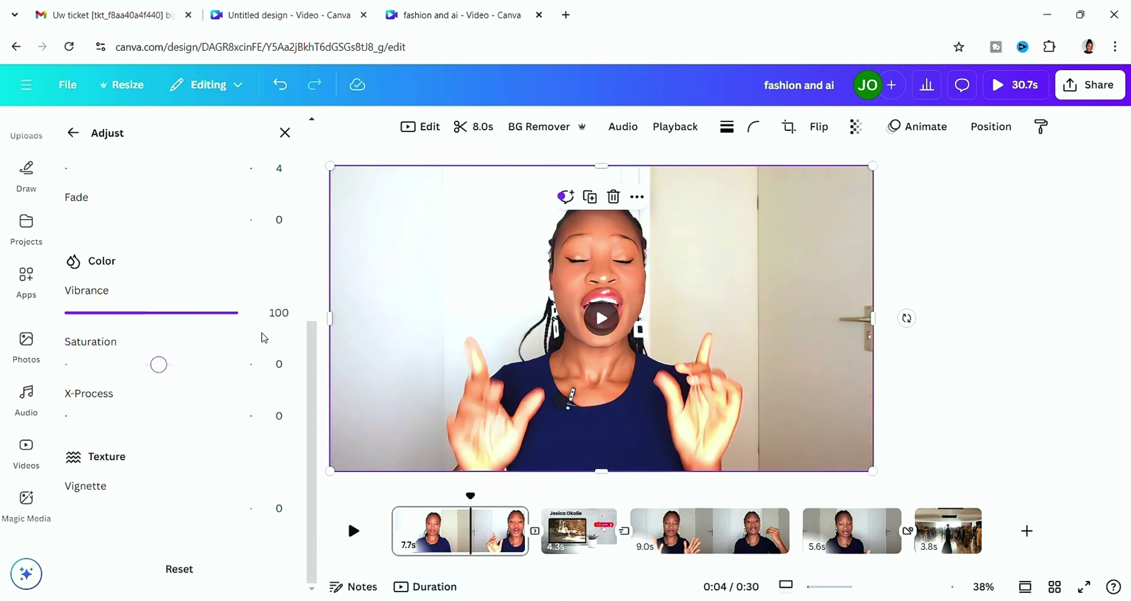
pyautogui.scroll(5, 186, 248)
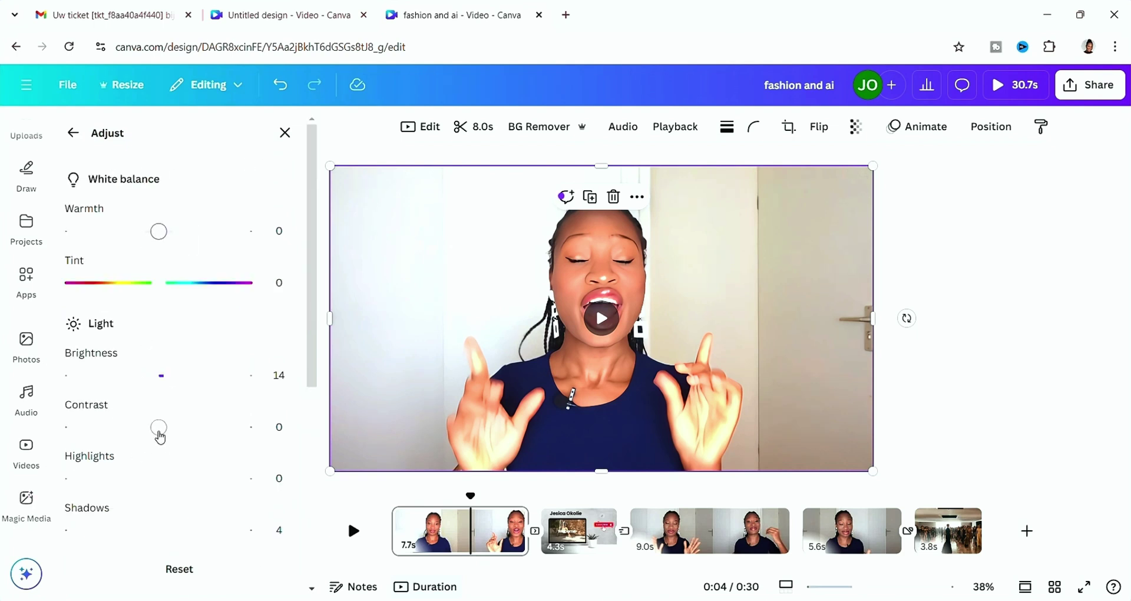
pyautogui.scroll(-4, 160, 438)
pyautogui.scroll(4, 151, 450)
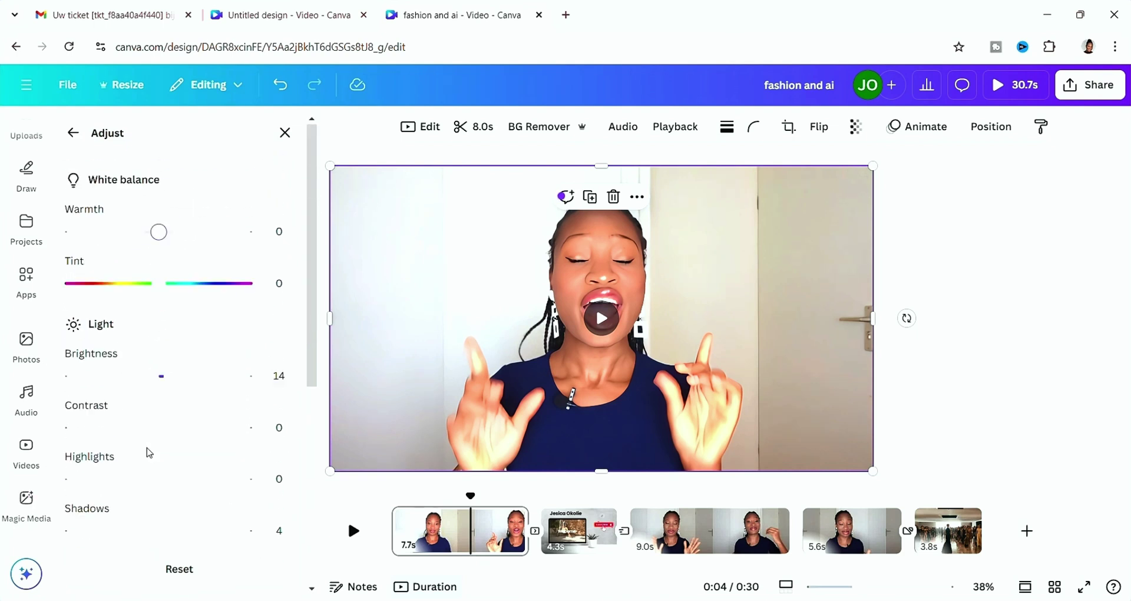
# Leave the image adjustments and turn on Enhance voice for page 1's clip
pyautogui.click(73, 140)
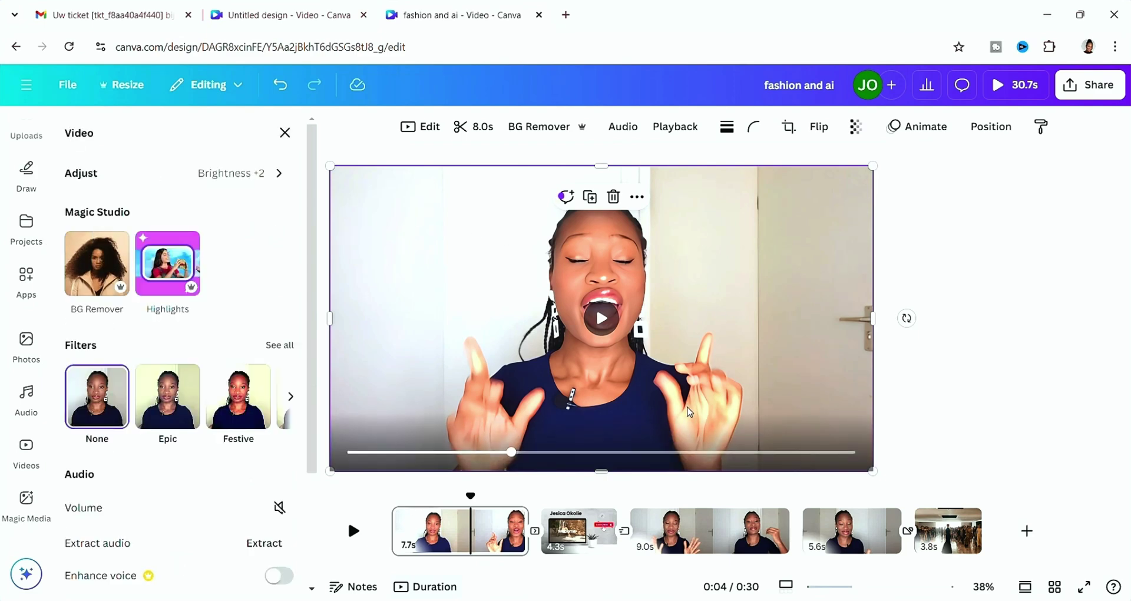
pyautogui.scroll(-3, 277, 471)
pyautogui.click(278, 421)
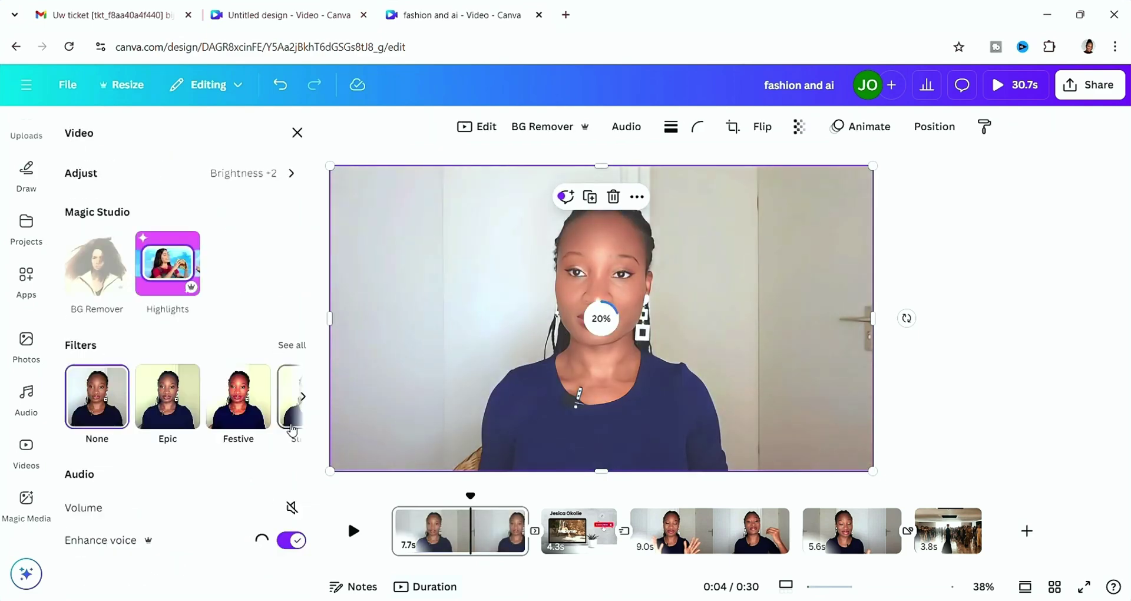